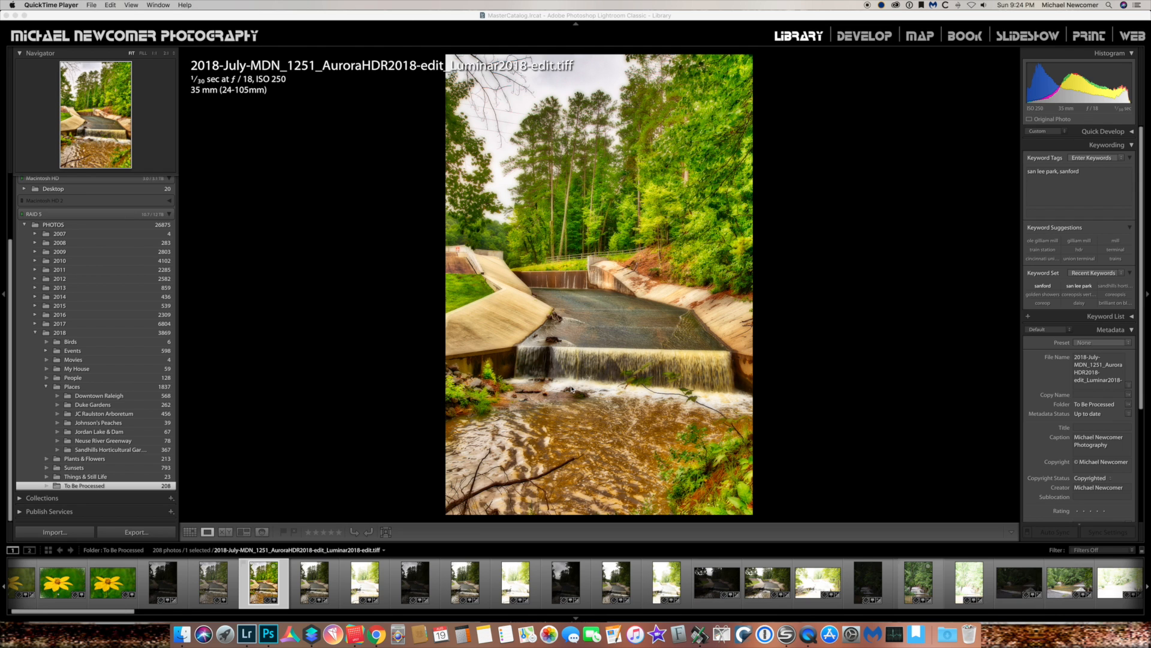
Open the 2018-July-MDN_1251 AuroraHDR/Luminar TIFF in Photoshop with Edit Original, and duplicate its Background layer
key("Right")
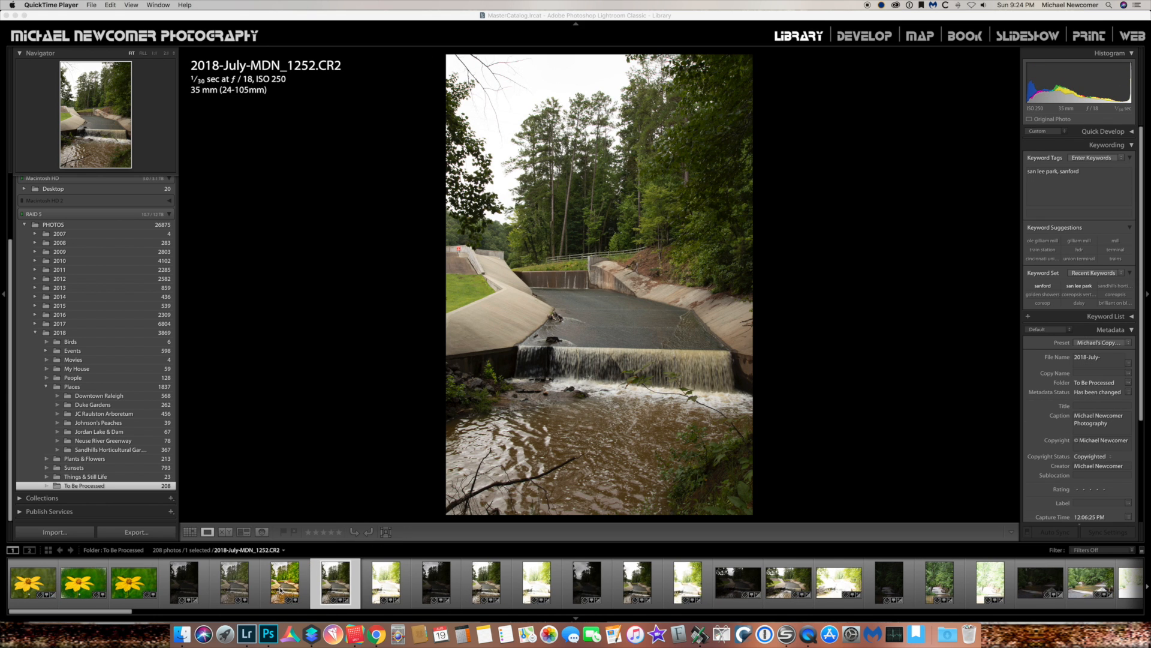
left_click(280, 590)
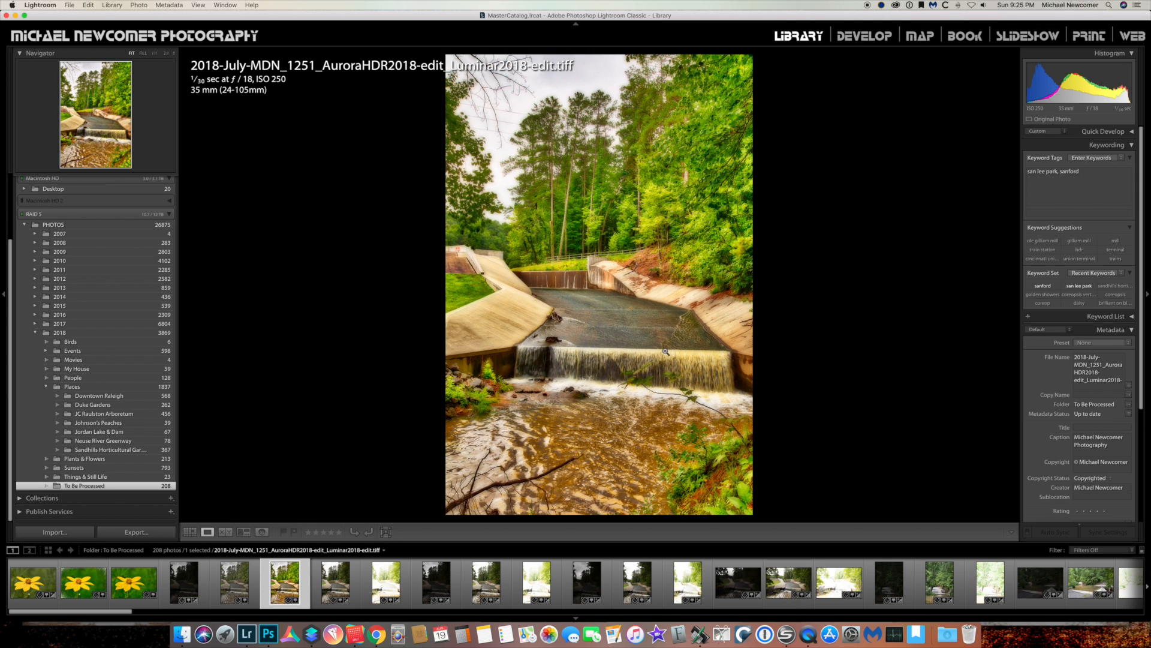
key("super+e")
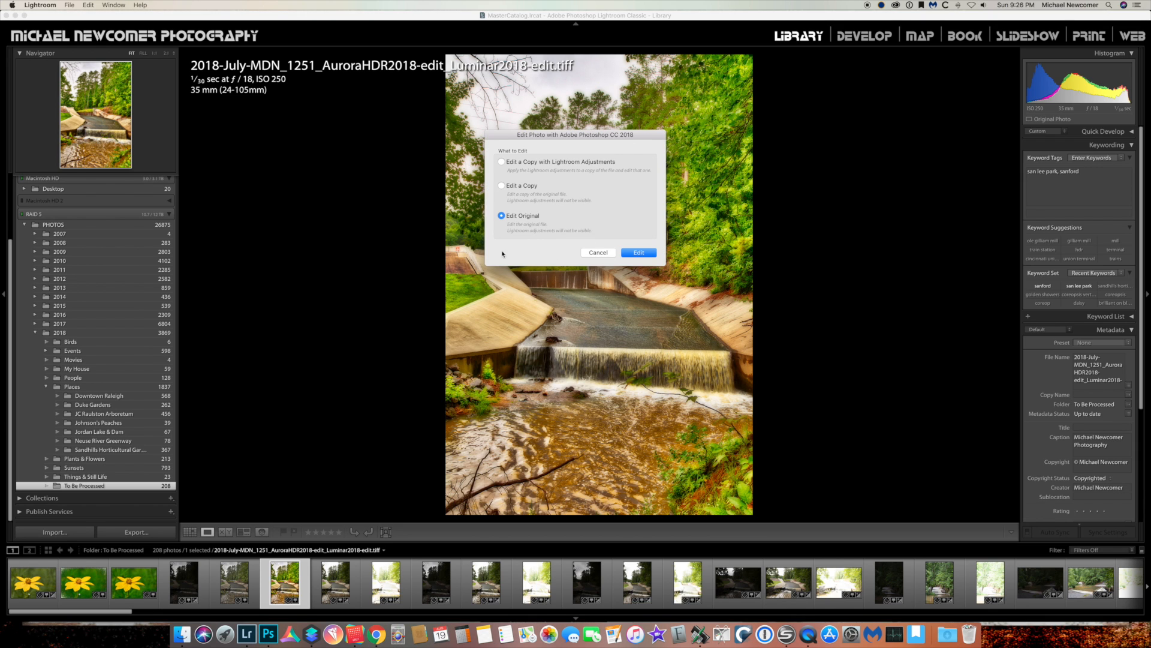
left_click(642, 254)
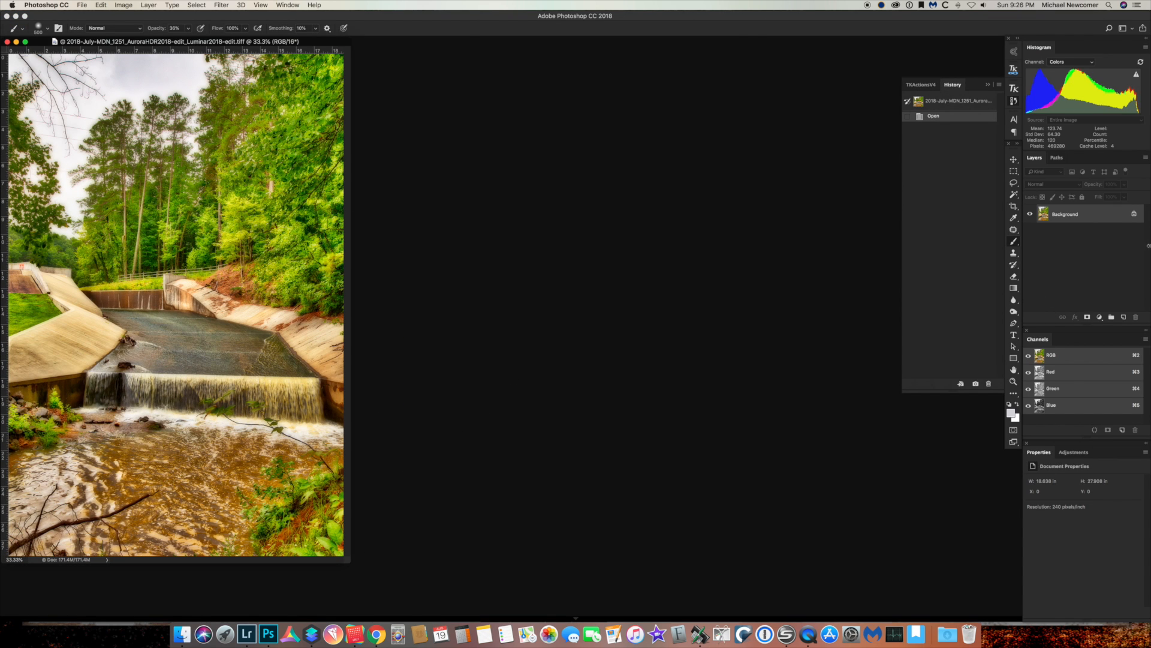
left_click_drag(1109, 227, 1124, 317)
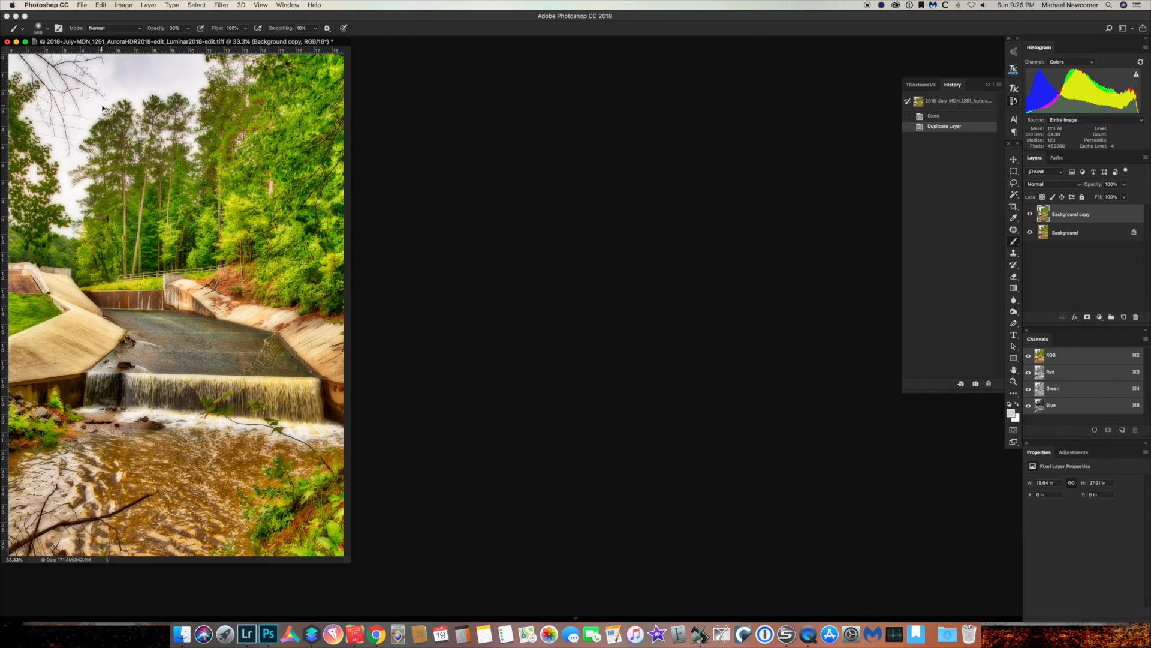
Lasso the bare branch tip at the upper edge of the sky, remove it with a Content-Aware fill at 100% opacity, and deselect
key("super+equal")
key("super+equal")
key("super+equal")
scroll(258, 180, "up", 10)
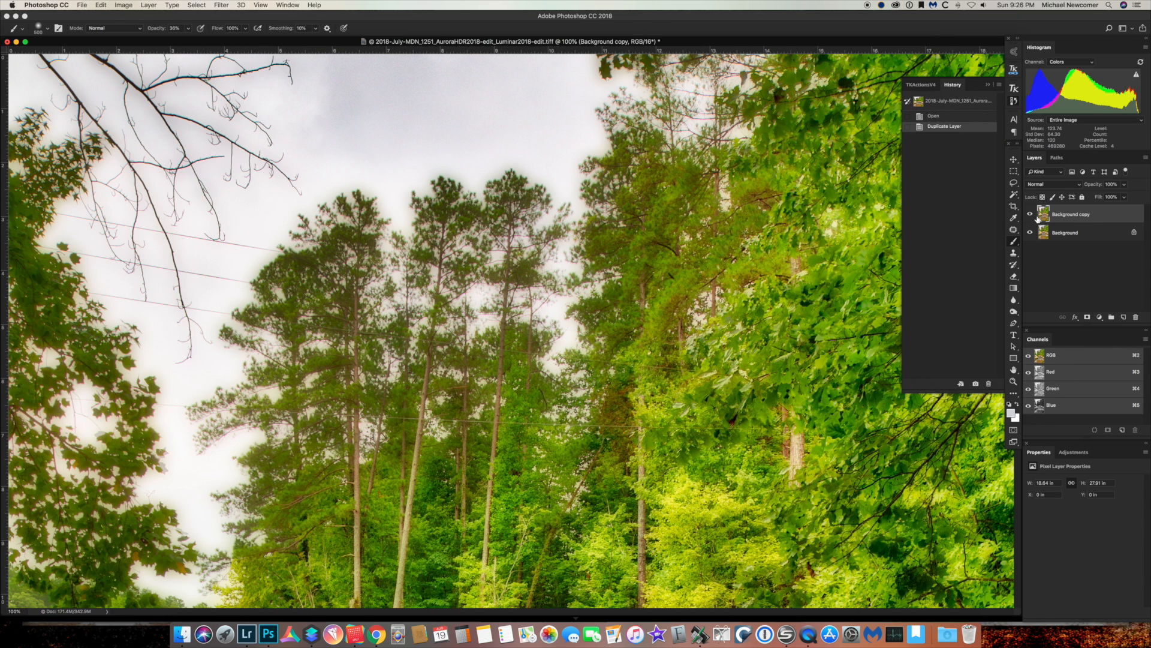
left_click(1014, 185)
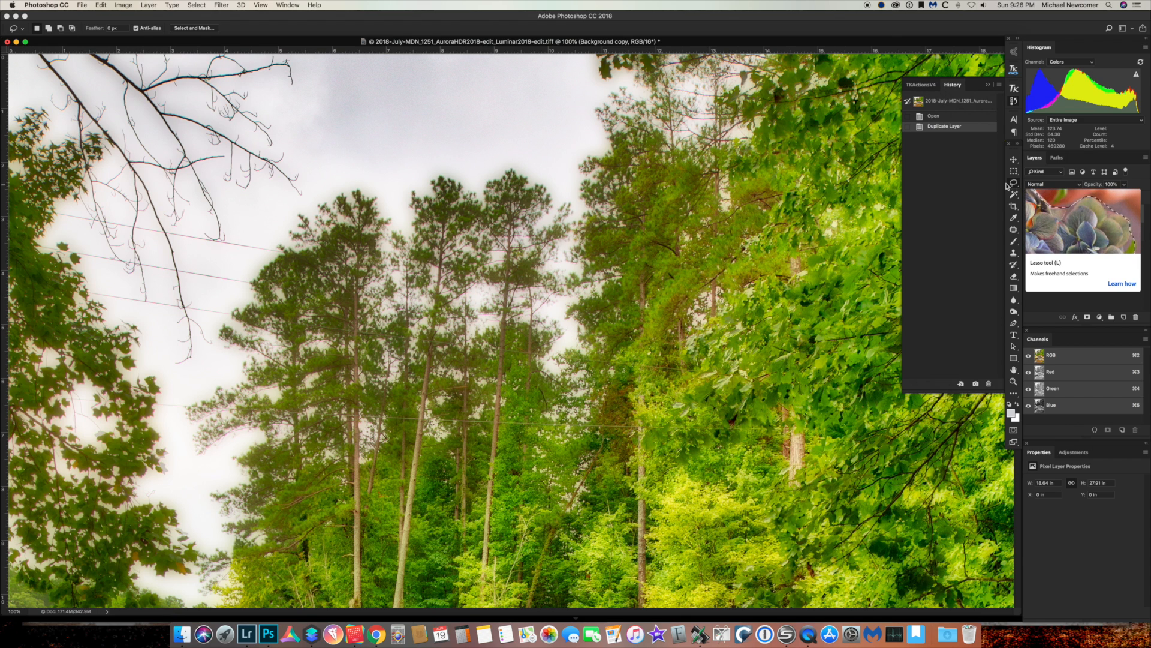
mouse_move(303, 67)
left_mouse_down()
mouse_move(307, 95)
mouse_move(273, 104)
mouse_move(240, 84)
left_mouse_up()
mouse_move(383, 122)
left_mouse_down()
mouse_move(362, 132)
mouse_move(452, 138)
mouse_move(440, 123)
left_mouse_up()
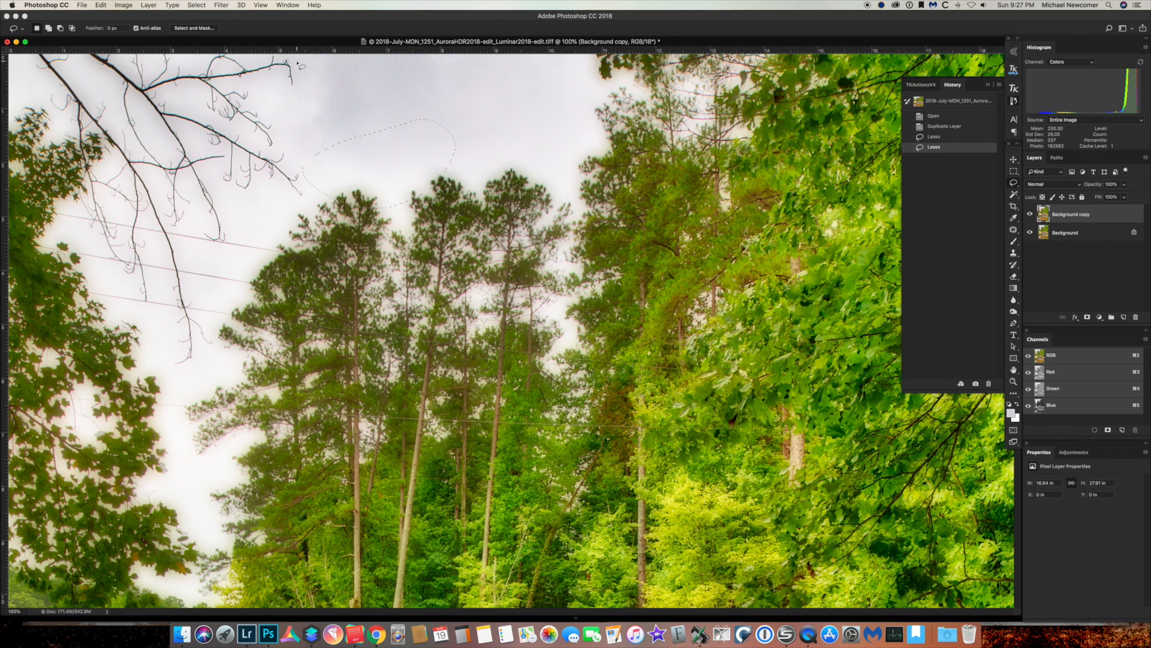
mouse_move(294, 60)
left_mouse_down()
mouse_move(304, 85)
mouse_move(278, 99)
mouse_move(250, 85)
mouse_move(282, 136)
mouse_move(273, 150)
mouse_move(207, 114)
mouse_move(189, 69)
mouse_move(207, 51)
mouse_move(264, 53)
mouse_move(293, 59)
mouse_move(307, 84)
left_mouse_up()
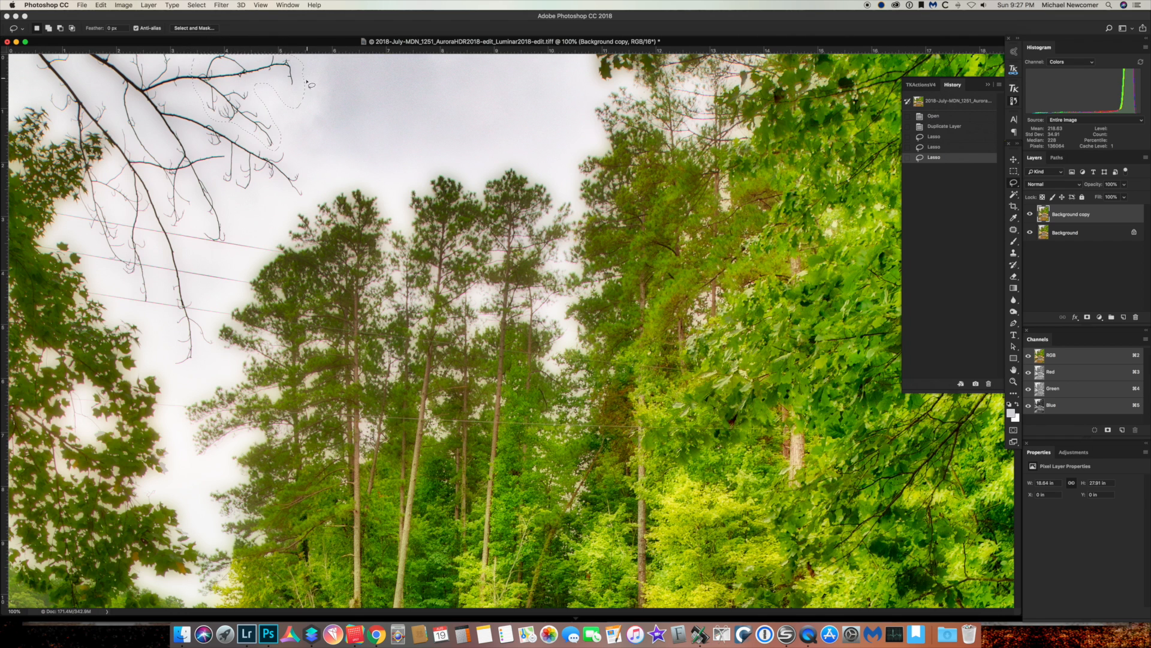
left_click(104, 5)
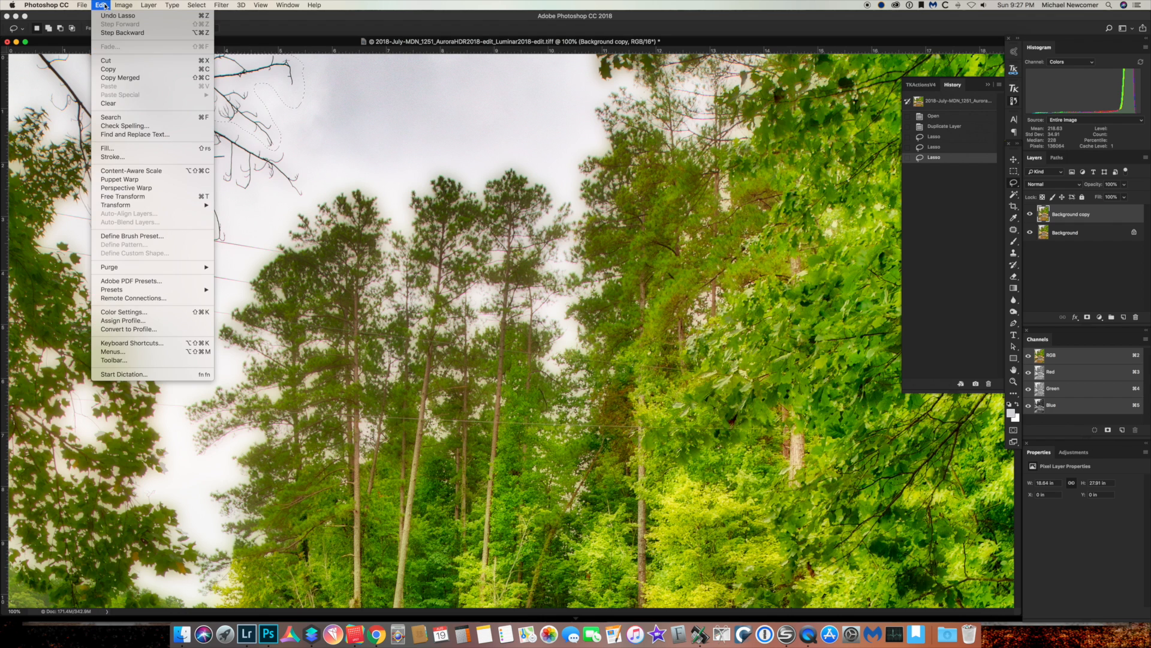
left_click(123, 153)
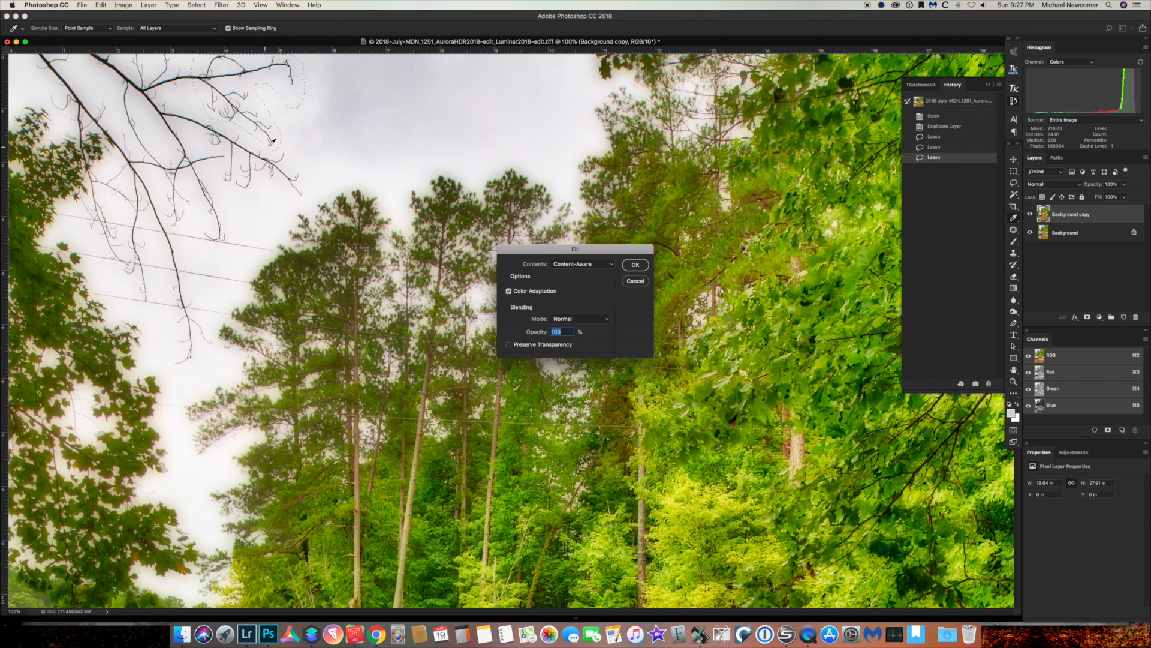
left_click(638, 265)
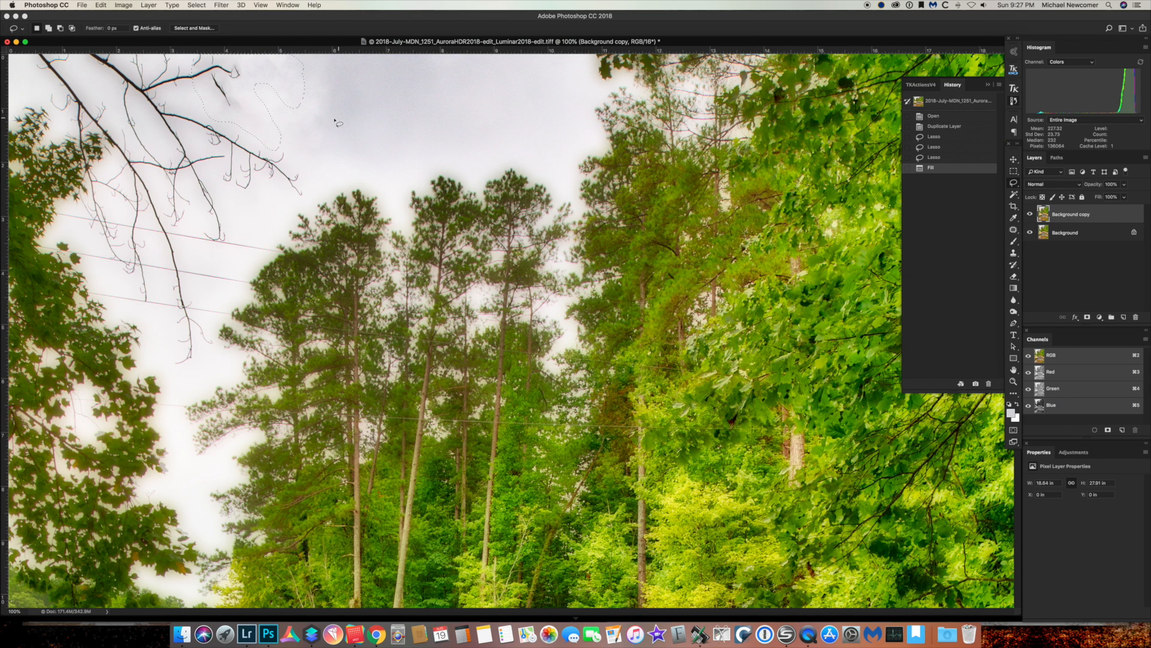
key("super+d")
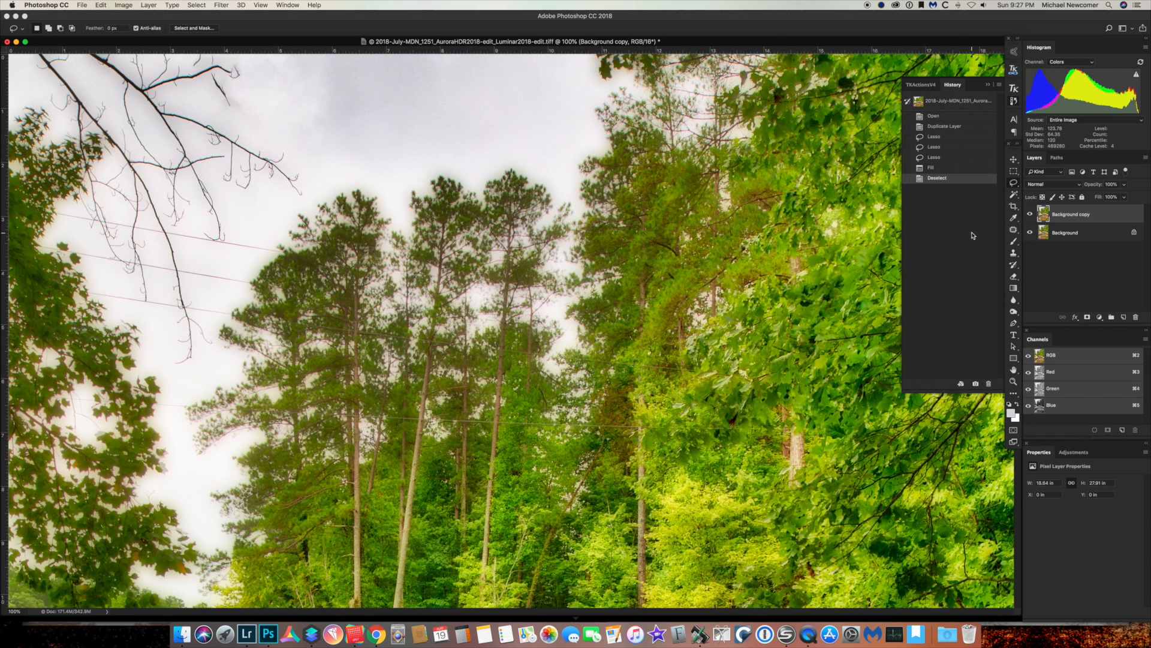
Use the Patch tool to replace the thin bare branches reaching into the sky's upper-left area with nearby clean sky
left_click(1013, 231)
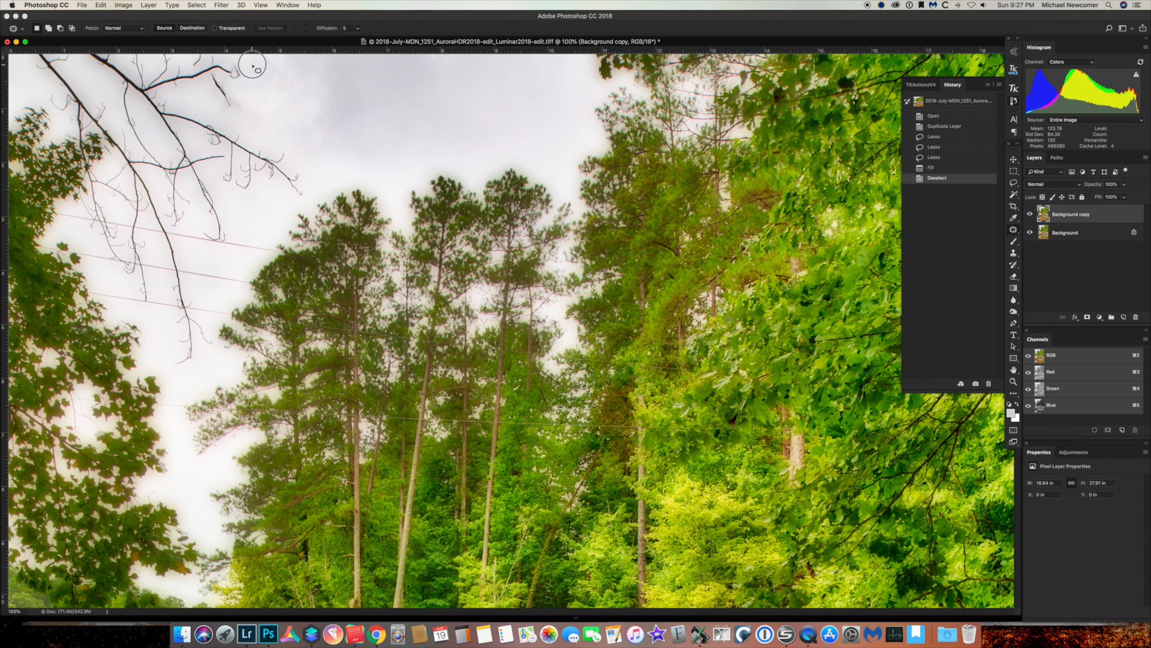
mouse_move(253, 67)
left_mouse_down()
mouse_move(242, 107)
mouse_move(223, 111)
mouse_move(170, 80)
mouse_move(181, 61)
mouse_move(235, 53)
mouse_move(254, 64)
mouse_move(247, 86)
mouse_move(303, 93)
left_mouse_up()
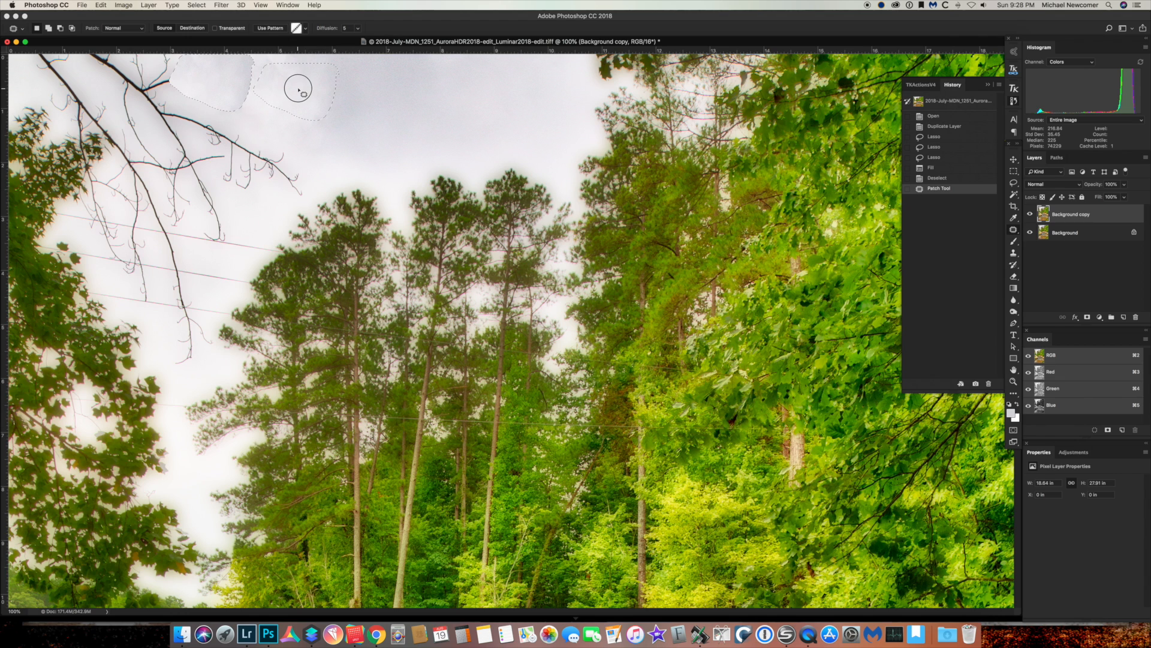
left_click_drag(299, 91, 304, 94)
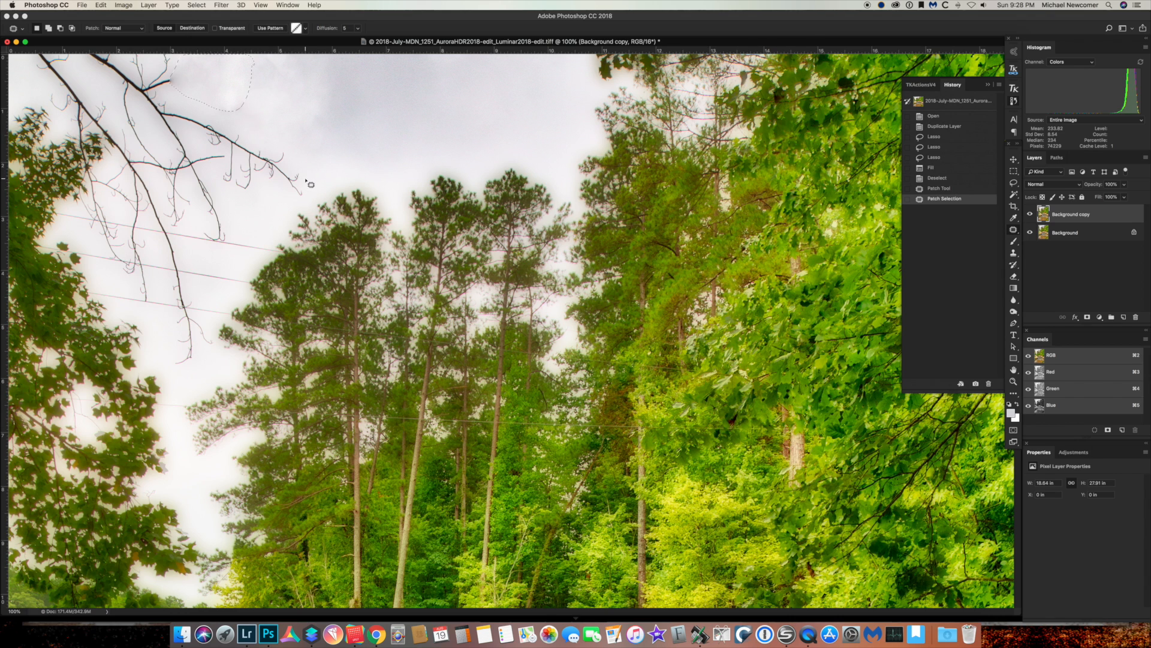
mouse_move(305, 179)
left_mouse_down()
mouse_move(279, 149)
mouse_move(208, 123)
mouse_move(203, 137)
mouse_move(229, 155)
mouse_move(231, 185)
mouse_move(277, 195)
mouse_move(311, 187)
mouse_move(304, 175)
mouse_move(329, 141)
mouse_move(348, 149)
left_mouse_up()
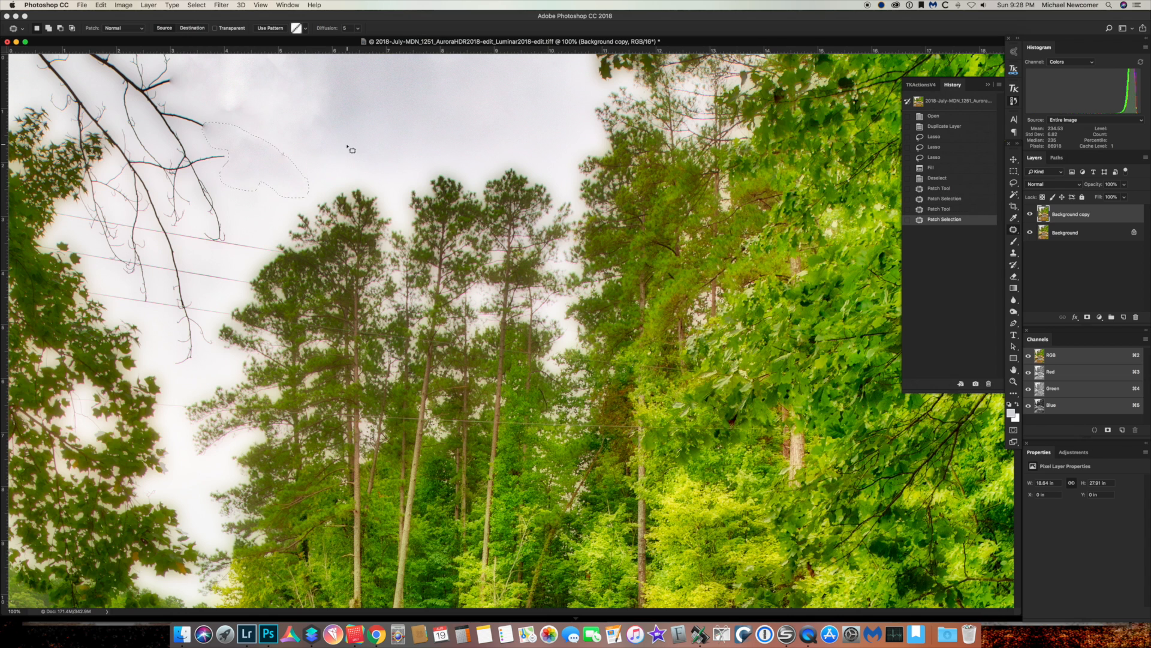
mouse_move(193, 105)
left_mouse_down()
mouse_move(225, 153)
mouse_move(214, 178)
mouse_move(230, 246)
mouse_move(211, 246)
mouse_move(195, 184)
mouse_move(154, 121)
mouse_move(192, 98)
left_mouse_up()
left_click_drag(191, 152, 252, 133)
mouse_move(180, 61)
left_mouse_down()
mouse_move(181, 103)
mouse_move(159, 117)
mouse_move(80, 56)
mouse_move(175, 59)
mouse_move(192, 70)
mouse_move(155, 80)
mouse_move(267, 90)
left_mouse_up()
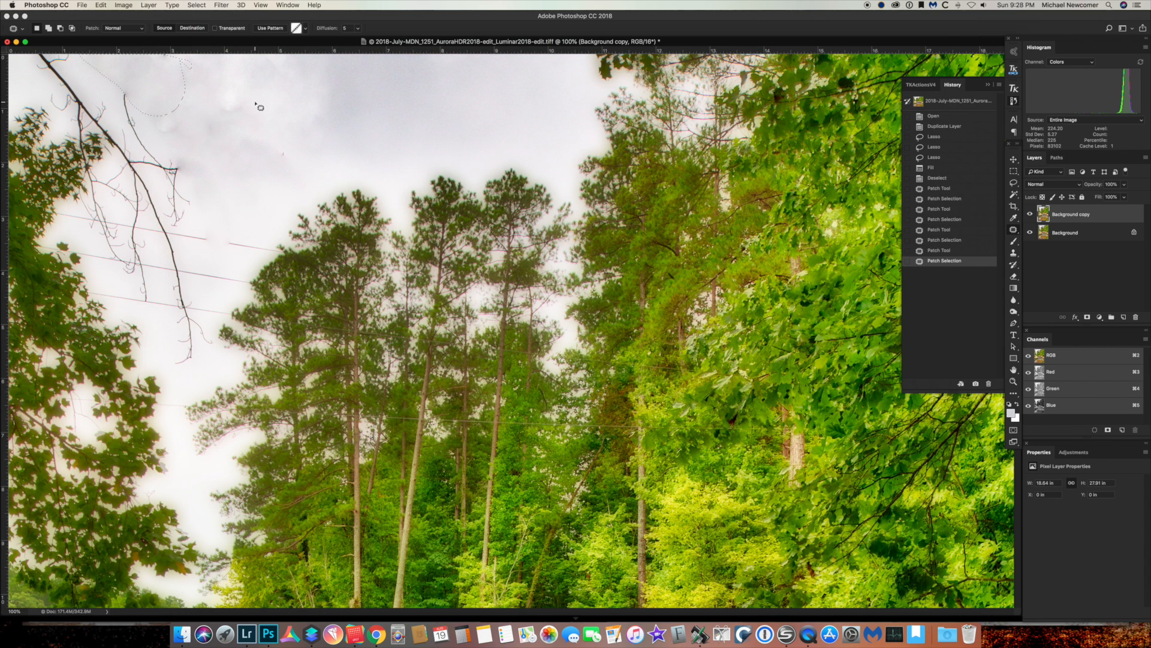
left_click_drag(139, 94, 154, 140)
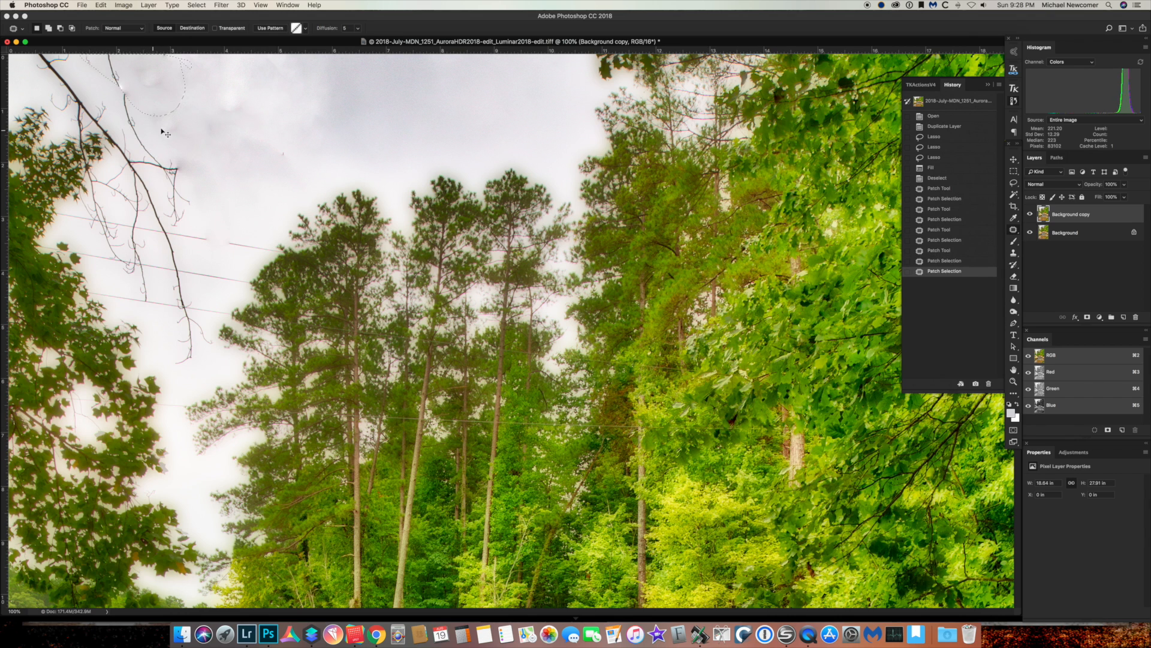
key("super+z")
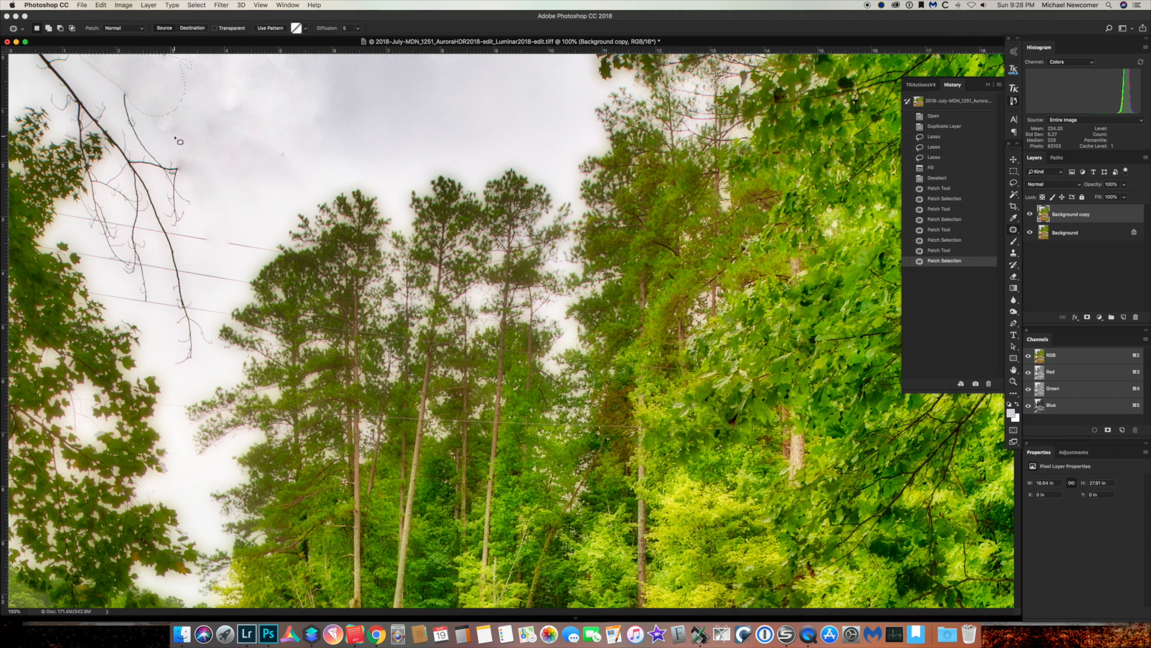
key("super+d")
Patch out the twig beside the hanging branch and the thick branch in the photo's upper-left corner using clean sky
mouse_move(135, 91)
left_mouse_down()
mouse_move(160, 146)
mouse_move(182, 164)
mouse_move(195, 208)
mouse_move(186, 226)
mouse_move(171, 224)
mouse_move(131, 133)
mouse_move(121, 96)
mouse_move(128, 85)
mouse_move(136, 92)
left_mouse_up()
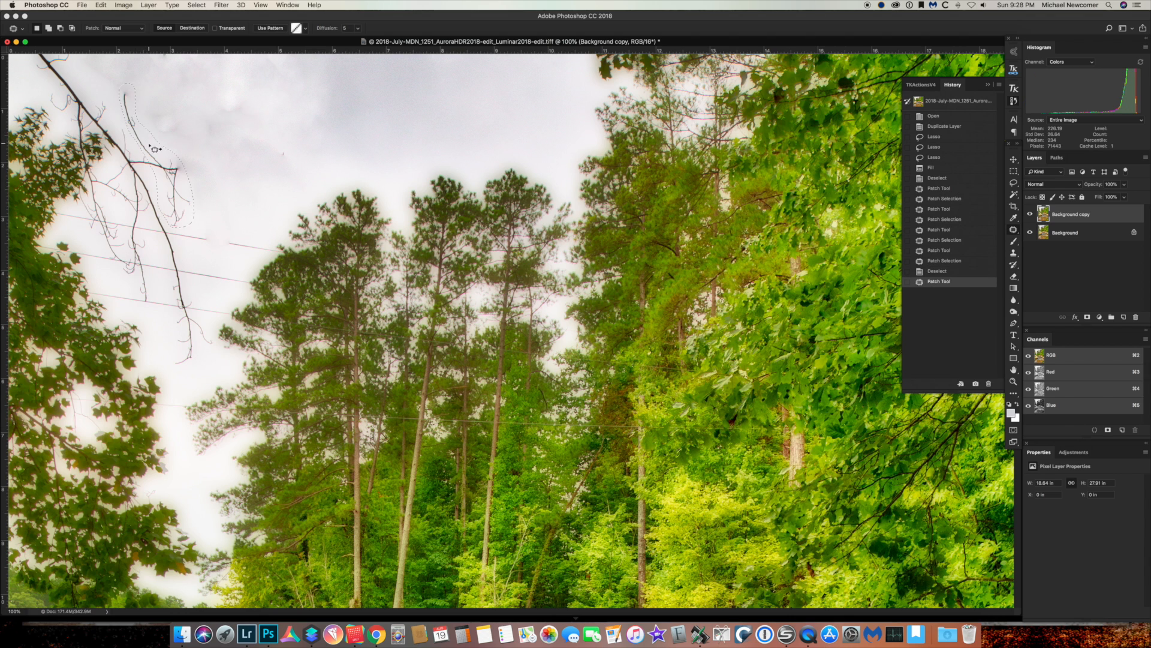
left_click_drag(170, 167, 195, 175)
mouse_move(78, 62)
left_mouse_down()
mouse_move(84, 90)
mouse_move(114, 109)
mouse_move(86, 132)
mouse_move(49, 104)
mouse_move(43, 85)
mouse_move(55, 90)
mouse_move(28, 57)
mouse_move(80, 63)
left_mouse_up()
left_click_drag(81, 103, 152, 107)
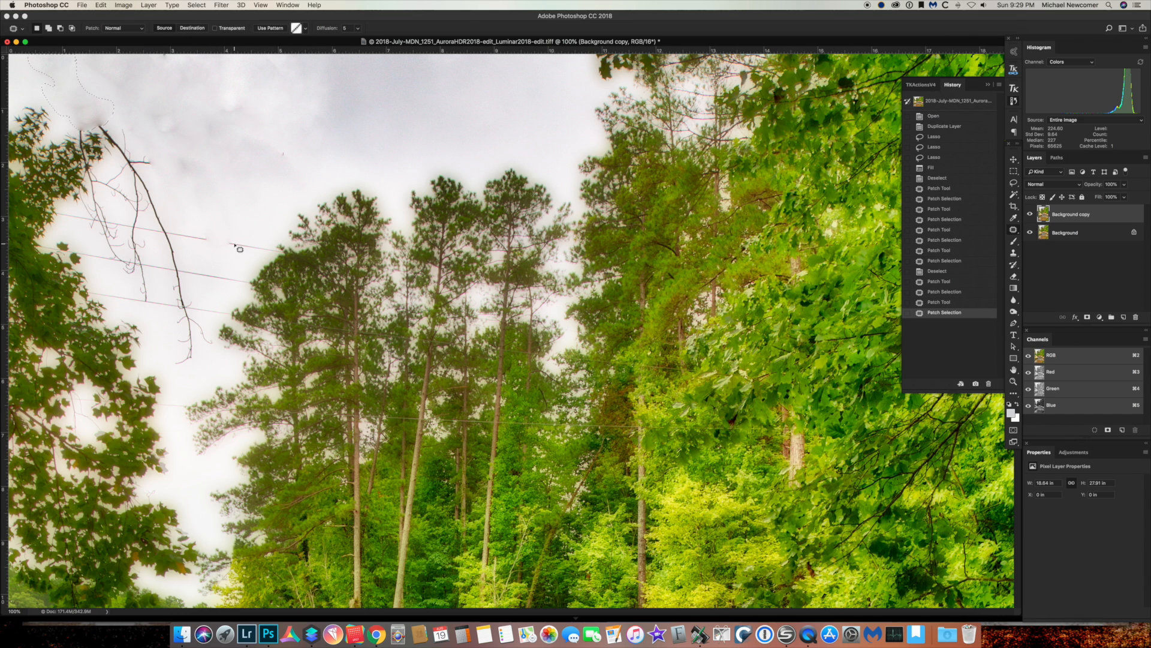
Patch out the power-line segment beside the pines and the rest of the hanging branch near the left tree
mouse_move(228, 242)
left_mouse_down()
mouse_move(279, 251)
mouse_move(234, 239)
mouse_move(257, 243)
mouse_move(201, 248)
left_mouse_up()
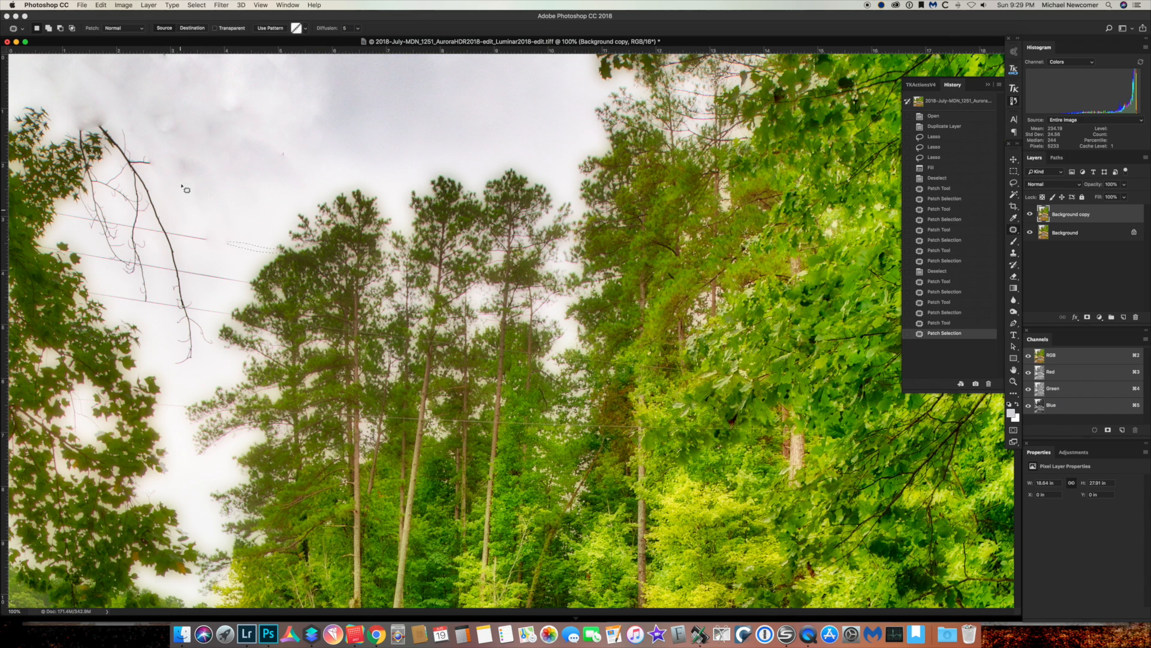
mouse_move(151, 162)
left_mouse_down()
mouse_move(166, 224)
mouse_move(210, 243)
mouse_move(155, 231)
mouse_move(149, 158)
left_mouse_up()
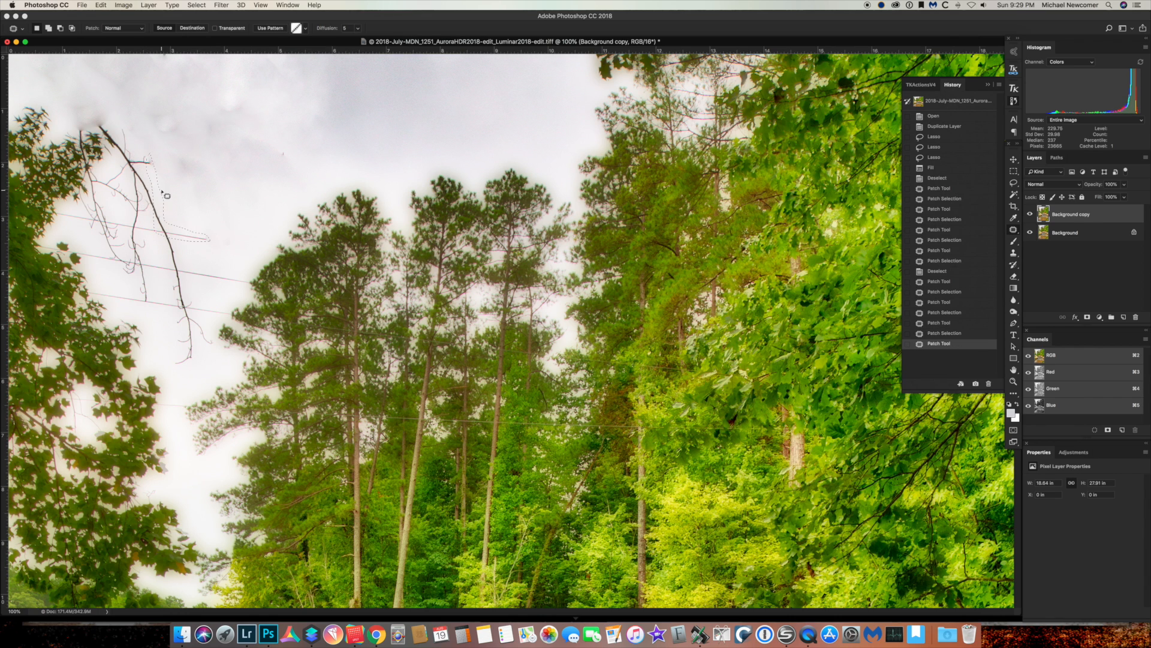
mouse_move(161, 197)
left_mouse_down()
mouse_move(200, 194)
mouse_move(178, 253)
mouse_move(214, 337)
mouse_move(197, 363)
mouse_move(166, 358)
mouse_move(162, 236)
mouse_move(179, 254)
mouse_move(214, 175)
left_mouse_up()
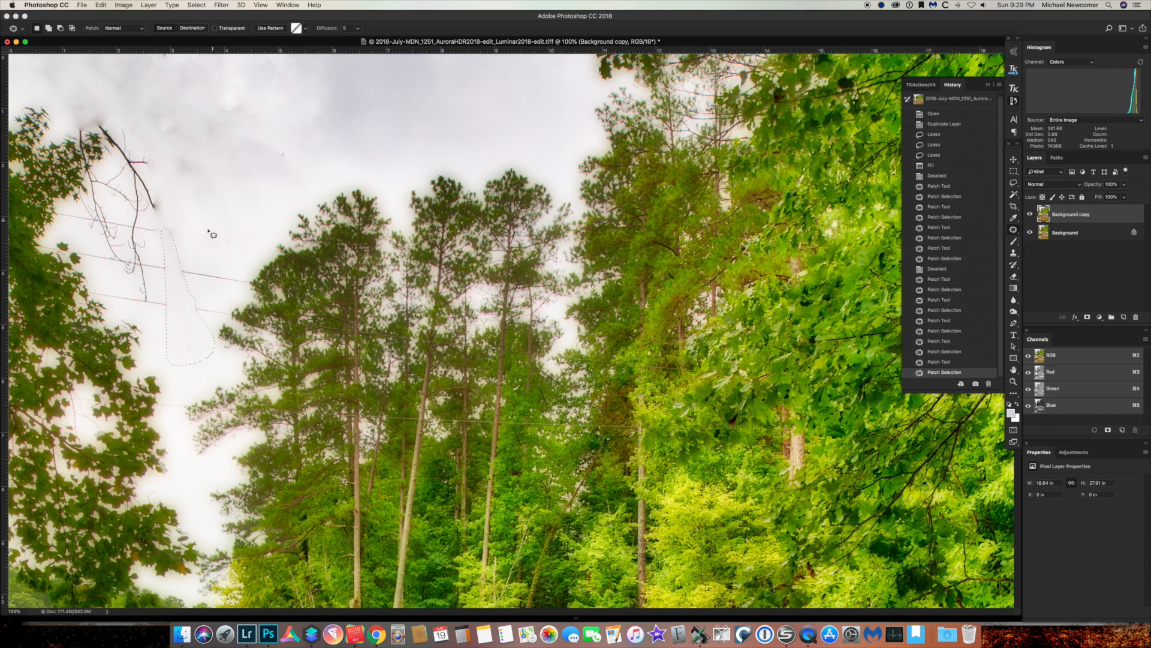
mouse_move(109, 117)
left_mouse_down()
mouse_move(142, 146)
mouse_move(157, 212)
mouse_move(91, 121)
mouse_move(106, 116)
mouse_move(155, 166)
mouse_move(169, 163)
mouse_move(129, 184)
mouse_move(148, 189)
mouse_move(153, 206)
mouse_move(152, 302)
mouse_move(136, 296)
mouse_move(81, 208)
mouse_move(84, 177)
mouse_move(135, 185)
left_mouse_up()
left_click_drag(148, 230, 218, 182)
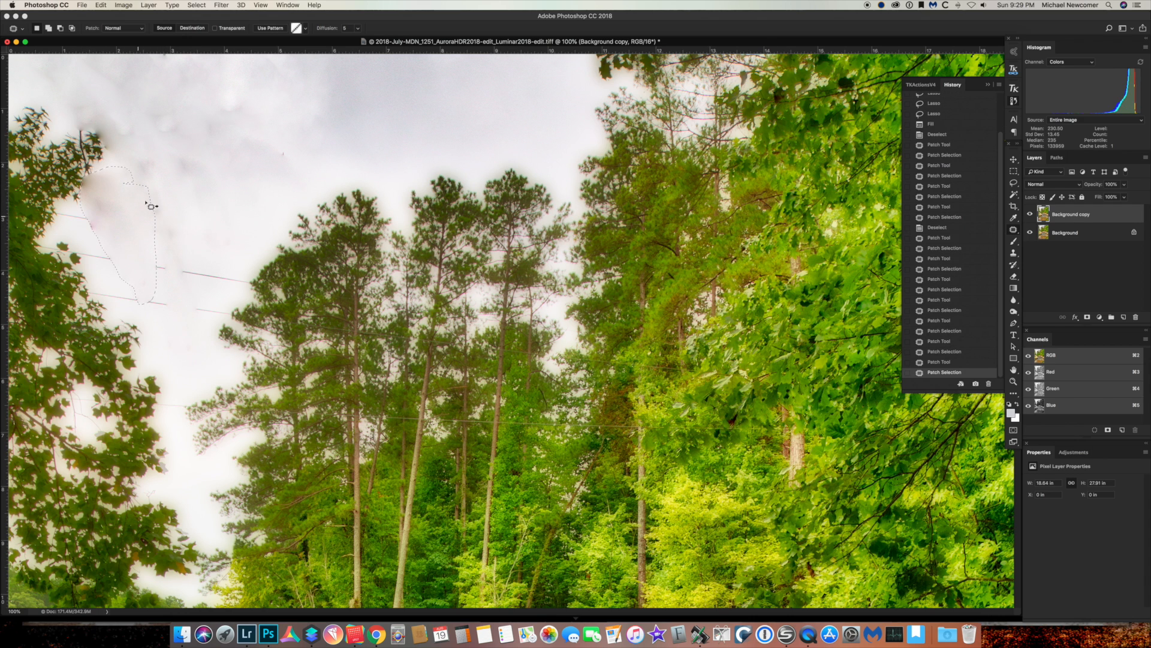
mouse_move(111, 163)
left_mouse_down()
mouse_move(128, 204)
mouse_move(97, 232)
mouse_move(85, 227)
mouse_move(94, 166)
mouse_move(111, 166)
mouse_move(106, 194)
mouse_move(164, 207)
left_mouse_up()
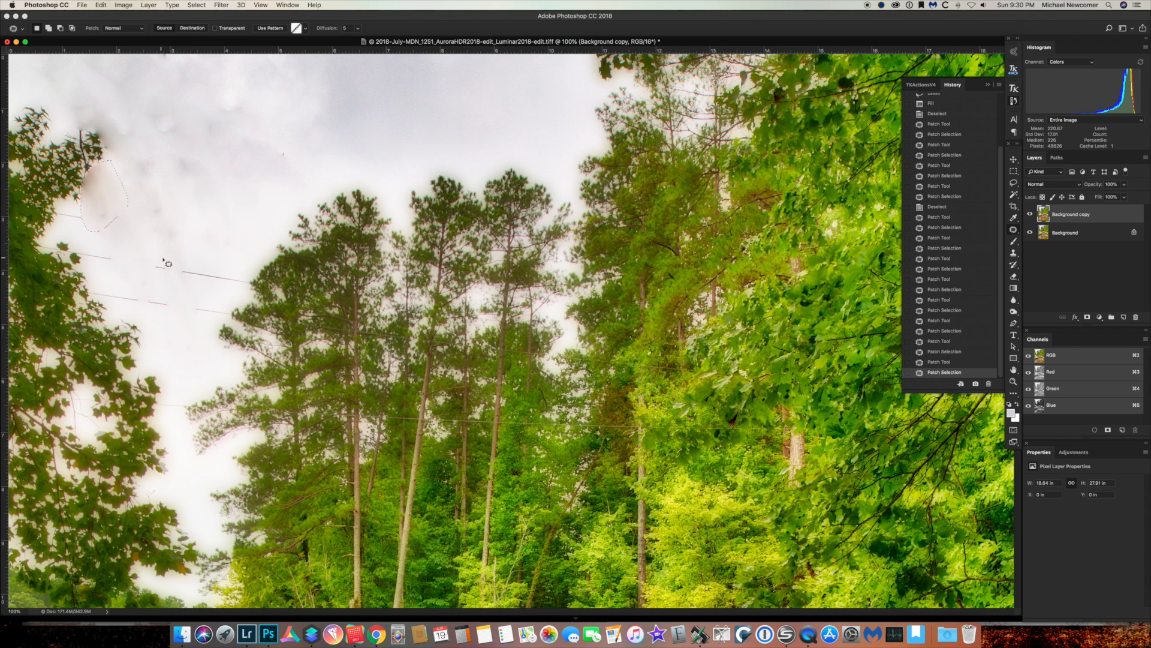
Patch the remaining power lines, the dark speck and the brownish smudge in the sky near the left tree, and deselect
mouse_move(165, 264)
left_mouse_down()
mouse_move(81, 254)
mouse_move(252, 284)
mouse_move(145, 263)
mouse_move(144, 253)
mouse_move(89, 290)
mouse_move(229, 313)
mouse_move(113, 292)
mouse_move(145, 281)
left_mouse_up()
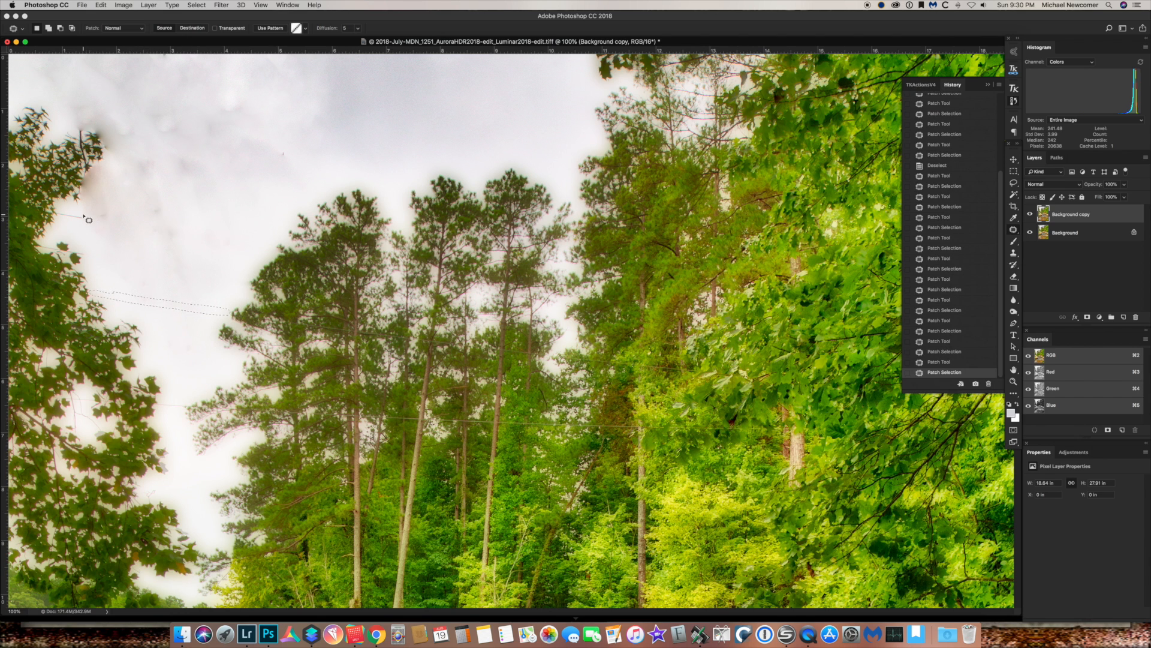
mouse_move(85, 220)
left_mouse_down()
mouse_move(41, 210)
mouse_move(82, 218)
mouse_move(71, 213)
mouse_move(122, 257)
left_mouse_up()
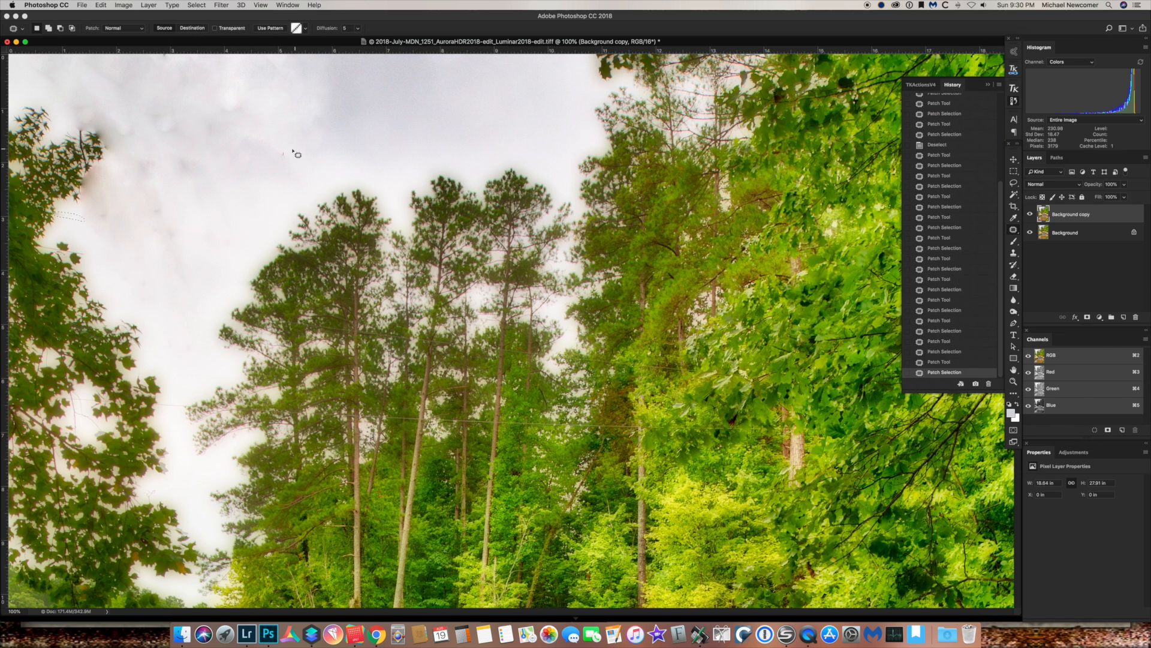
left_click_drag(286, 151, 289, 156)
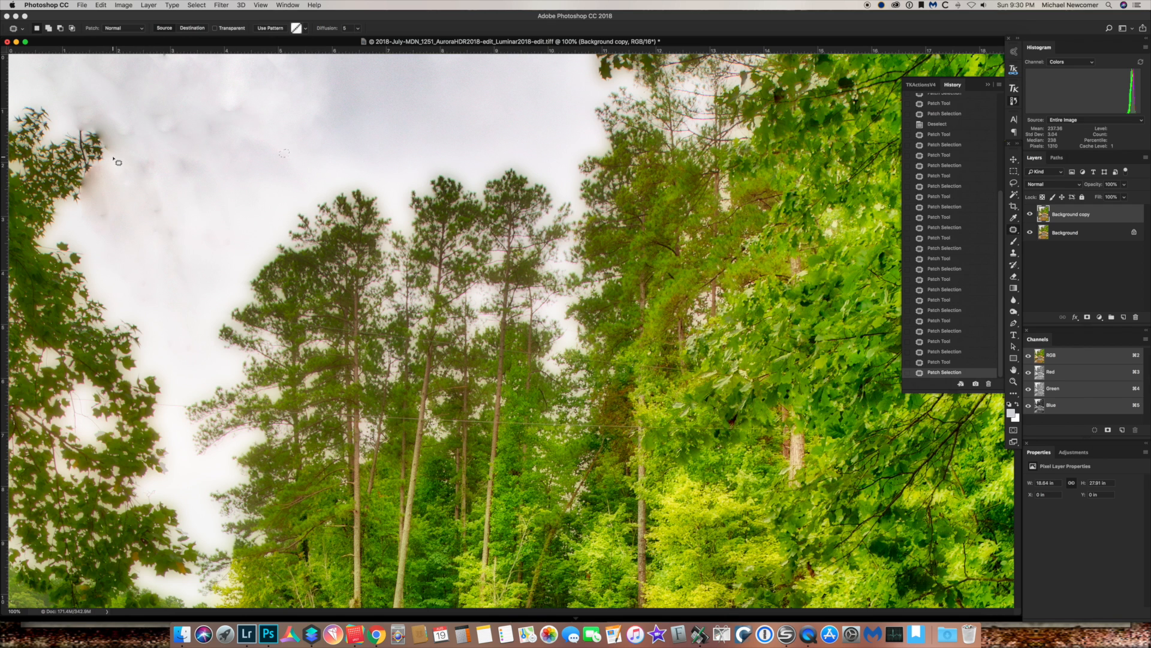
mouse_move(112, 160)
left_mouse_down()
mouse_move(87, 171)
mouse_move(82, 215)
mouse_move(108, 221)
mouse_move(111, 160)
mouse_move(198, 173)
mouse_move(216, 151)
mouse_move(236, 179)
left_mouse_up()
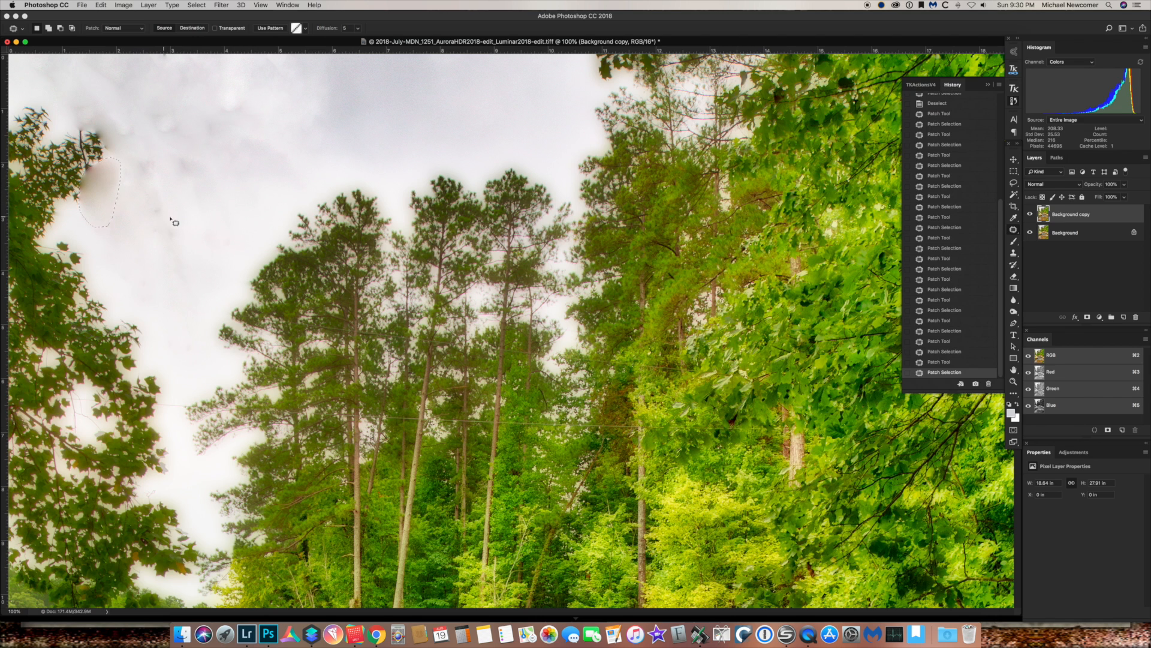
key("super+d")
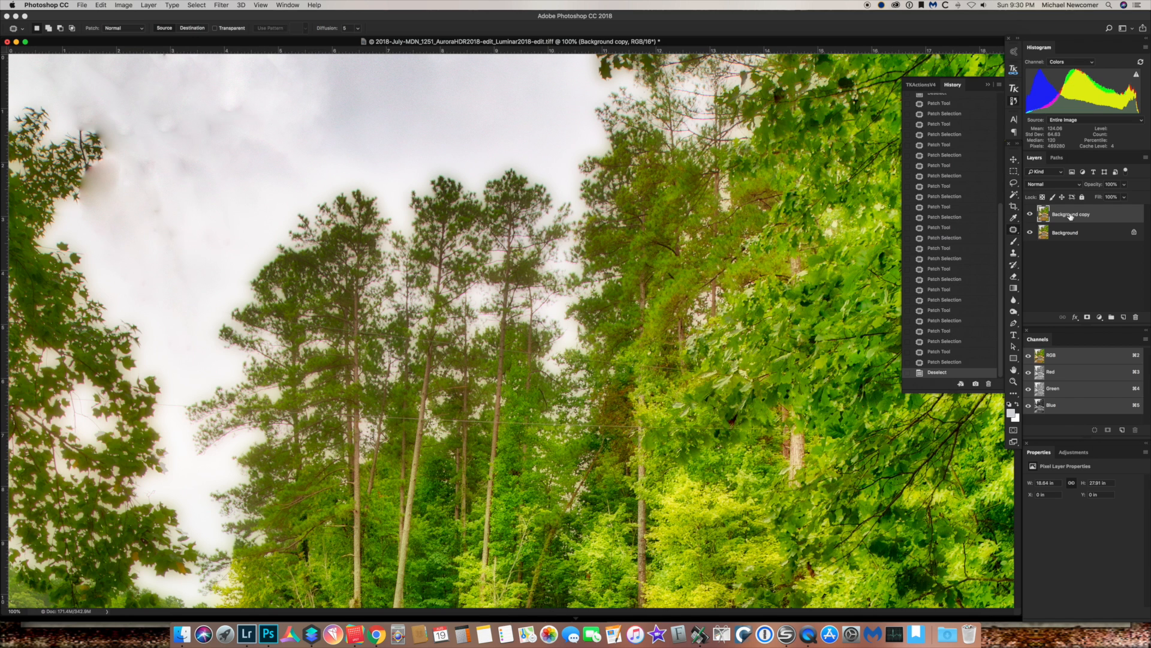
Clone clean sky over the brownish smudge beside the left tree's upper branch, using an enlarged Clone Stamp brush on the Background copy layer
left_click(1031, 215)
left_click(1031, 215)
left_click(1014, 256)
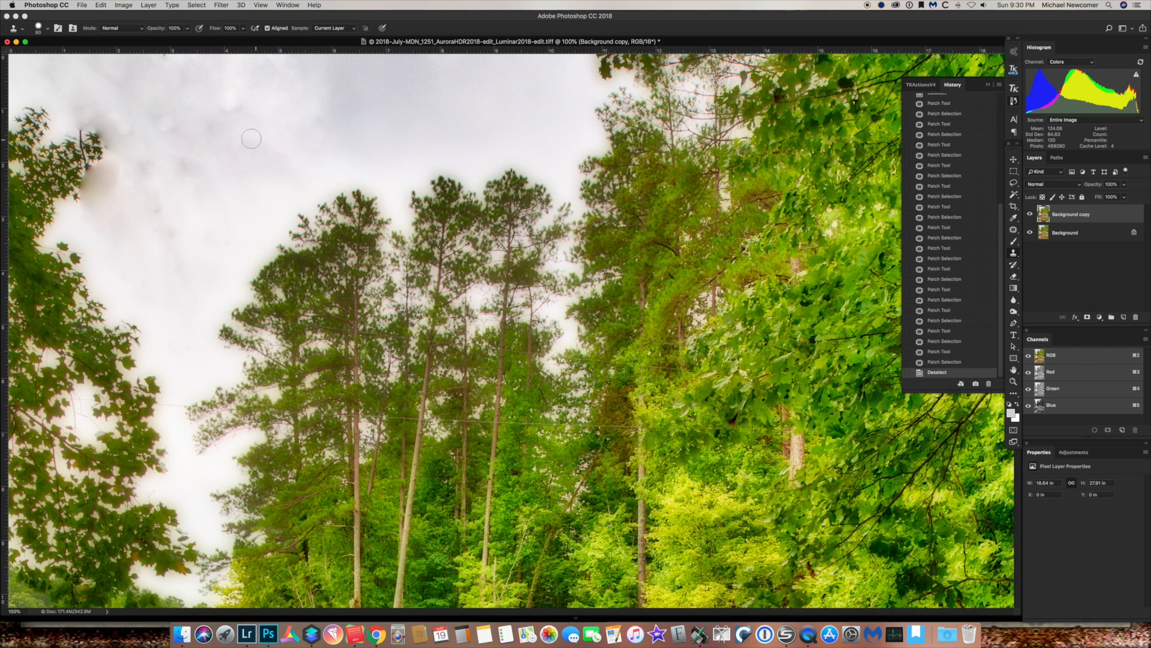
key("bracketright")
key("bracketright")
key("bracketright")
key("bracketleft")
key("bracketleft")
left_click_drag(135, 168, 110, 174)
mouse_move(132, 186)
left_mouse_down()
mouse_move(109, 180)
mouse_move(128, 188)
mouse_move(94, 199)
mouse_move(106, 173)
left_mouse_up()
left_click(94, 199)
left_click_drag(246, 228, 162, 162)
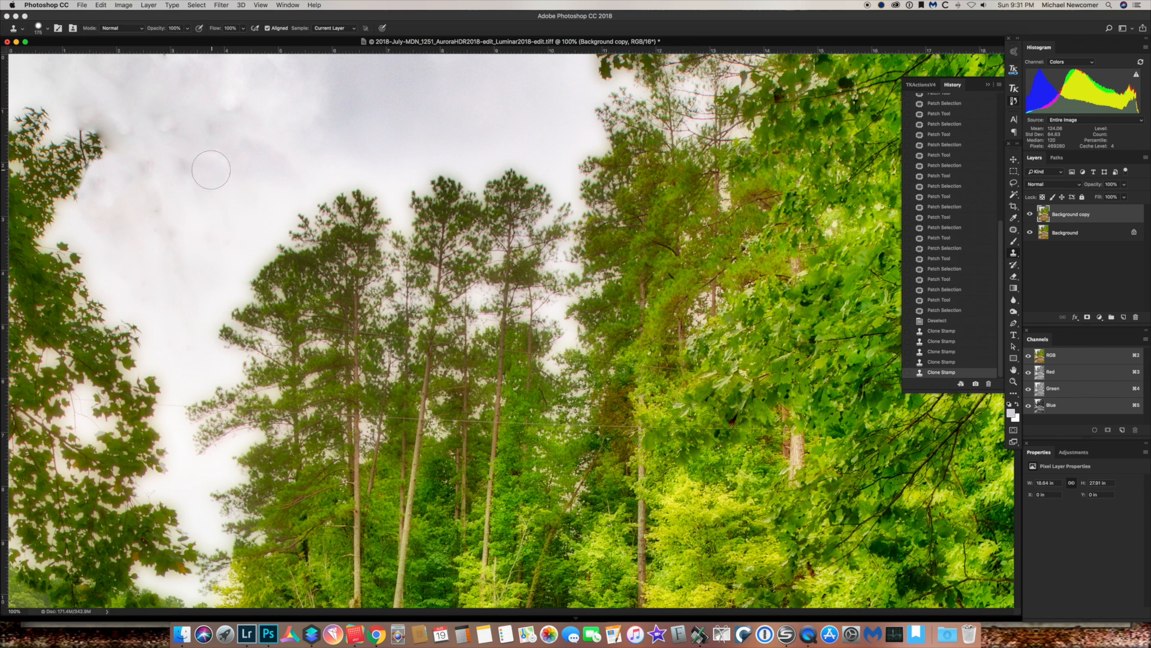
Clone nearby clean sky over the dark mark at the left tree's branch tip and the small speck beside it
left_click(159, 211)
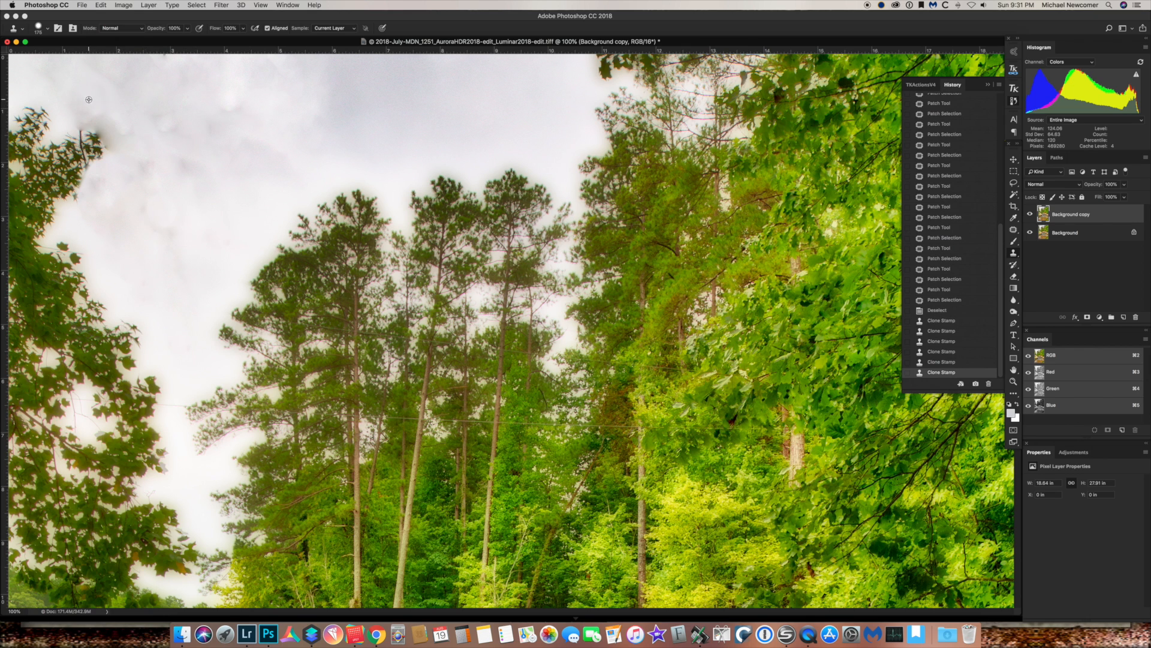
left_click(133, 100, "alt")
left_click_drag(108, 122, 123, 147)
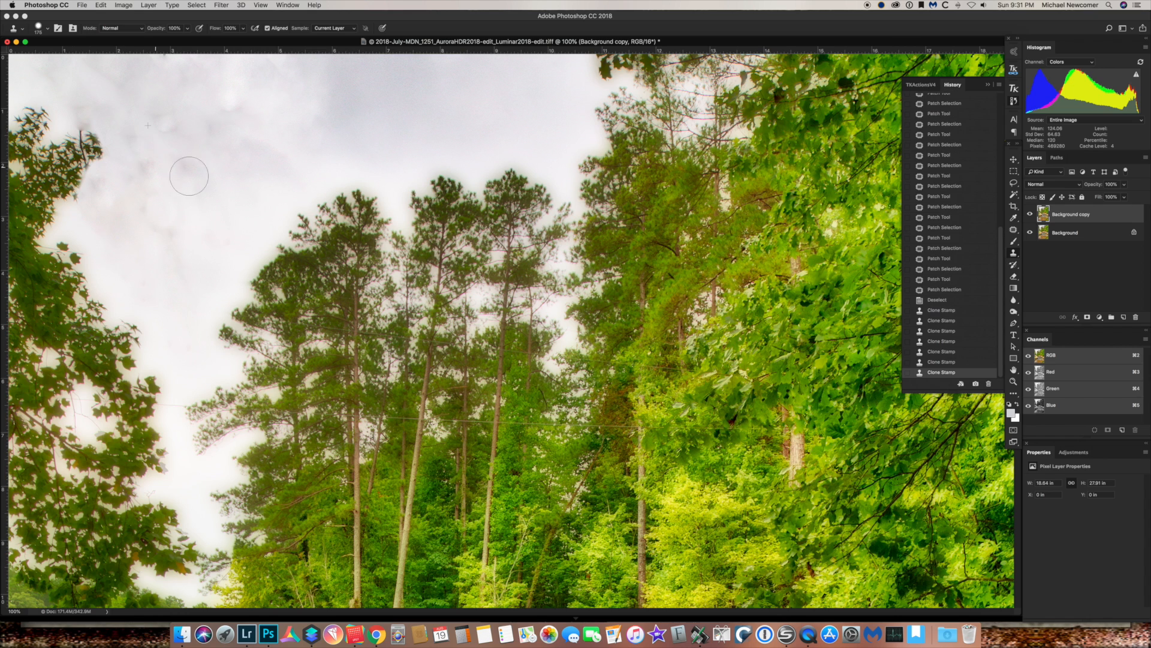
left_click(192, 130, "alt")
left_click_drag(170, 126, 152, 120)
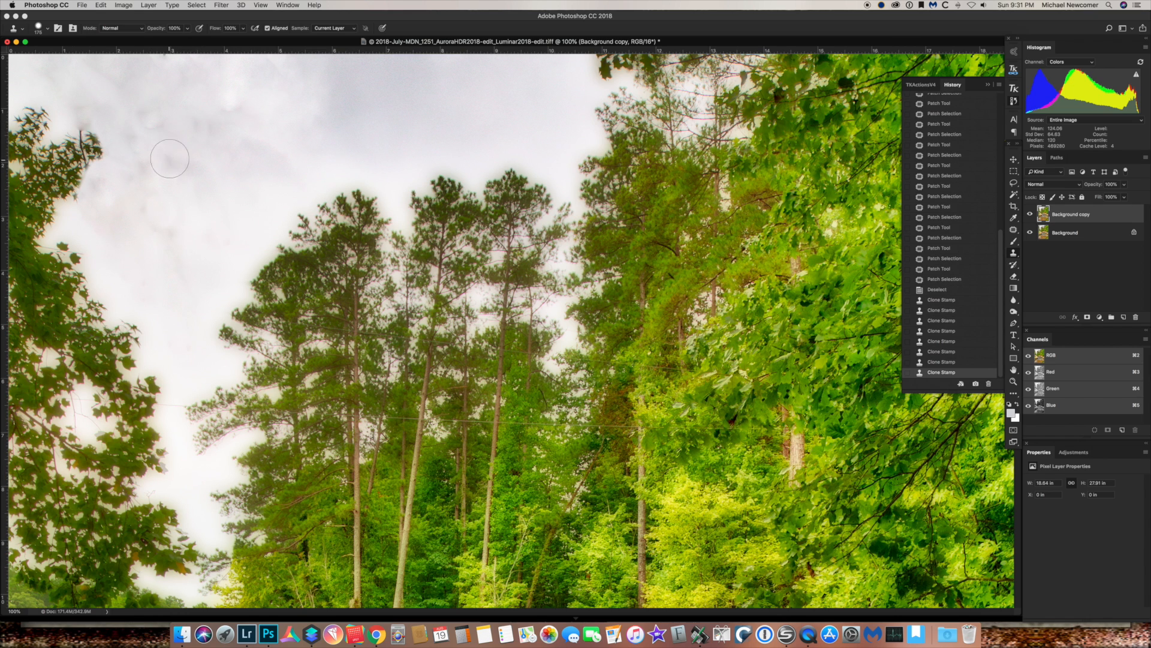
Clone over the remaining dark blotches in the clouds above and beside the left tree's branch tip with freshly sampled sky
left_click(172, 143, "alt")
left_click_drag(156, 126, 145, 118)
left_click(133, 120)
left_click(235, 143, "alt")
left_click_drag(214, 135, 201, 131)
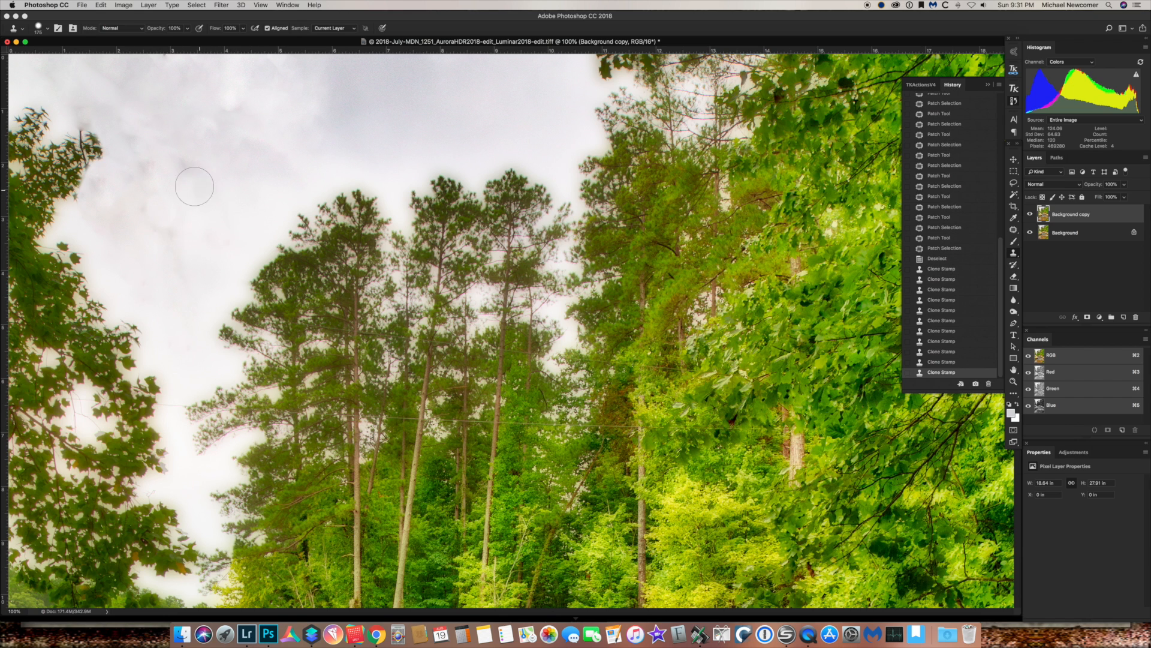
Even out the blotchy sky along the left tree's outer edge and around its top by cloning clean sky
left_click(63, 206)
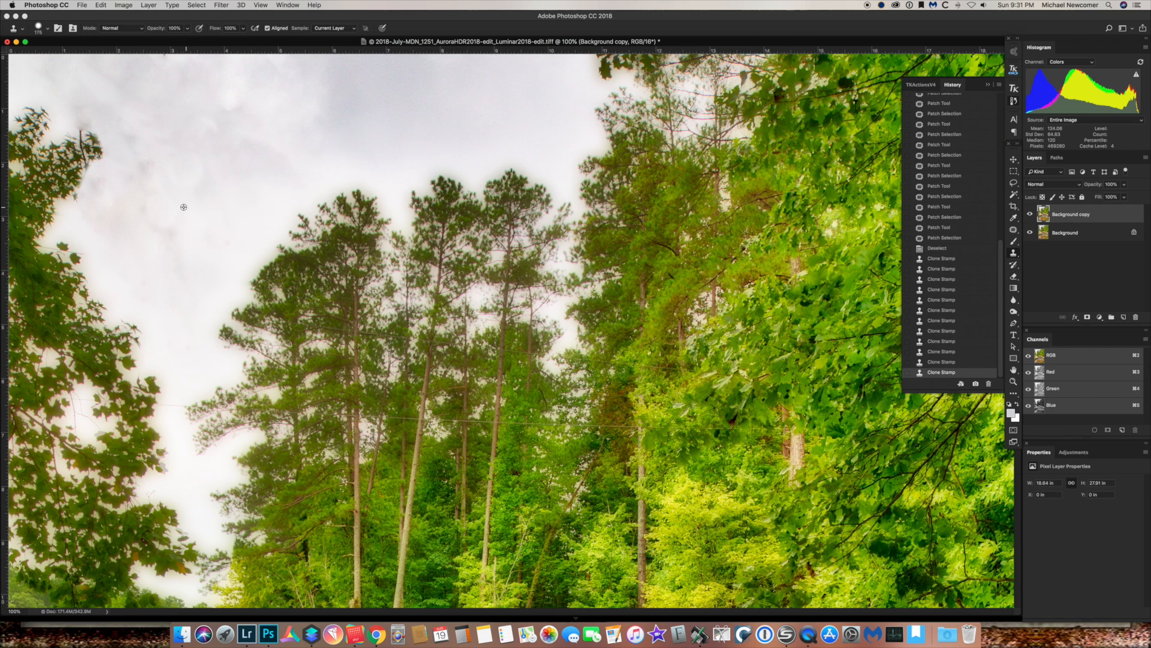
left_click_drag(149, 207, 128, 142)
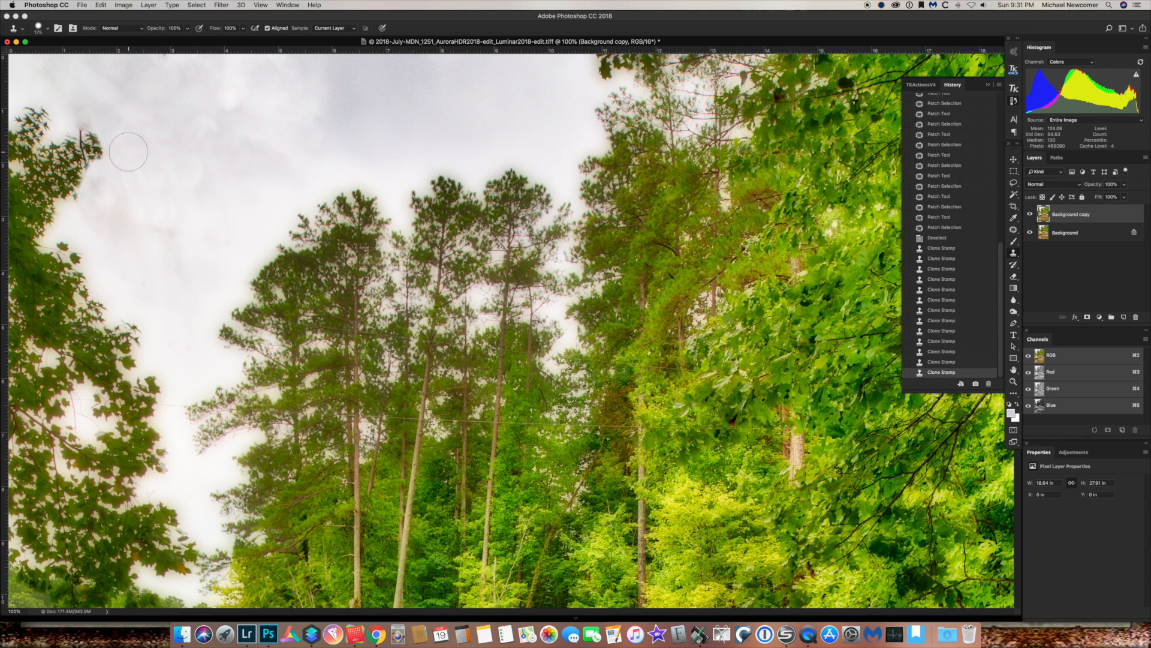
mouse_move(82, 211)
left_mouse_down()
mouse_move(144, 153)
mouse_move(190, 206)
mouse_move(155, 129)
mouse_move(71, 109)
left_mouse_up()
left_click(122, 116, "alt")
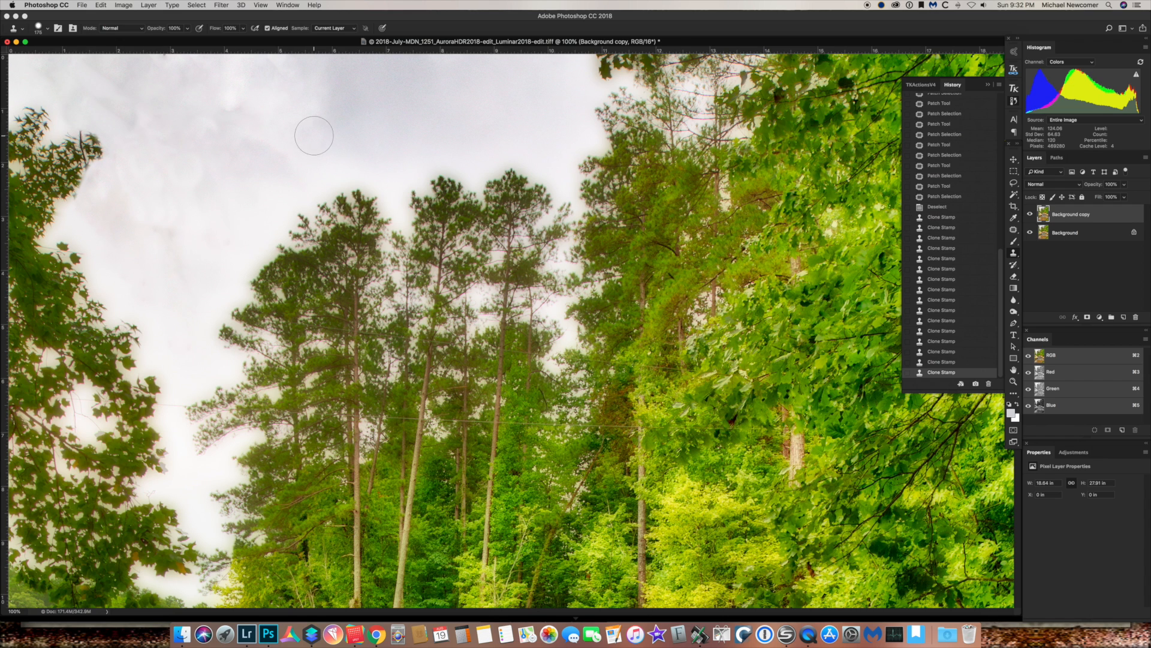
left_click(174, 113)
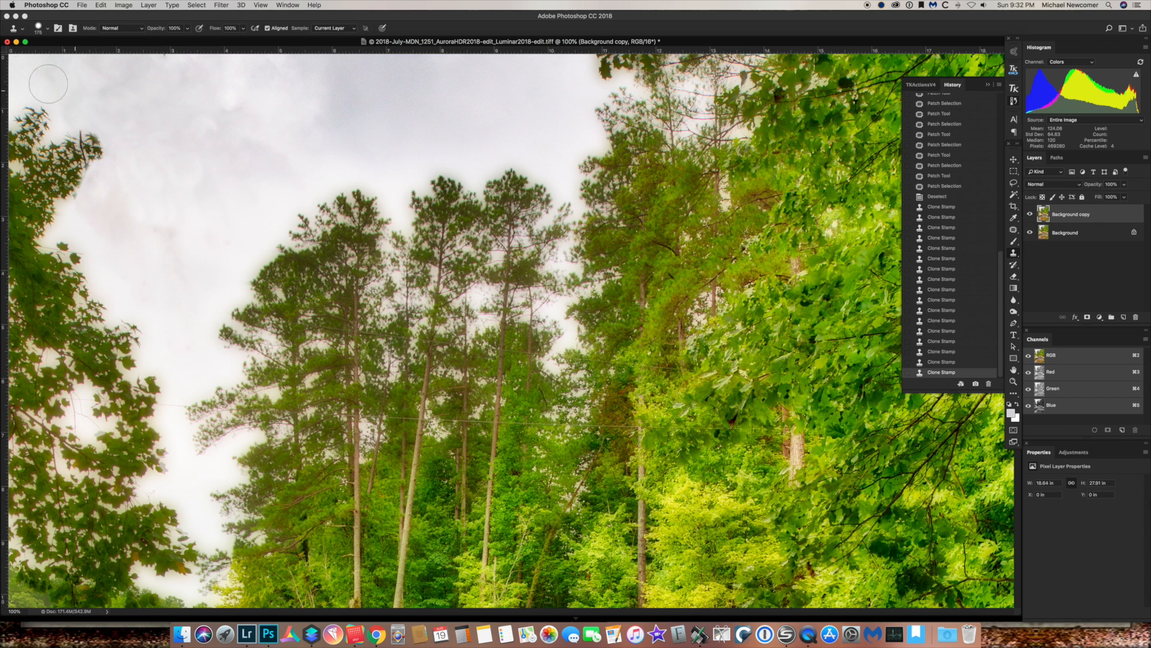
Clone sampled cloud texture over the uneven patches in the upper sky between the left tree and the pines
left_click(80, 82, "alt")
left_click(95, 90)
left_click(123, 113)
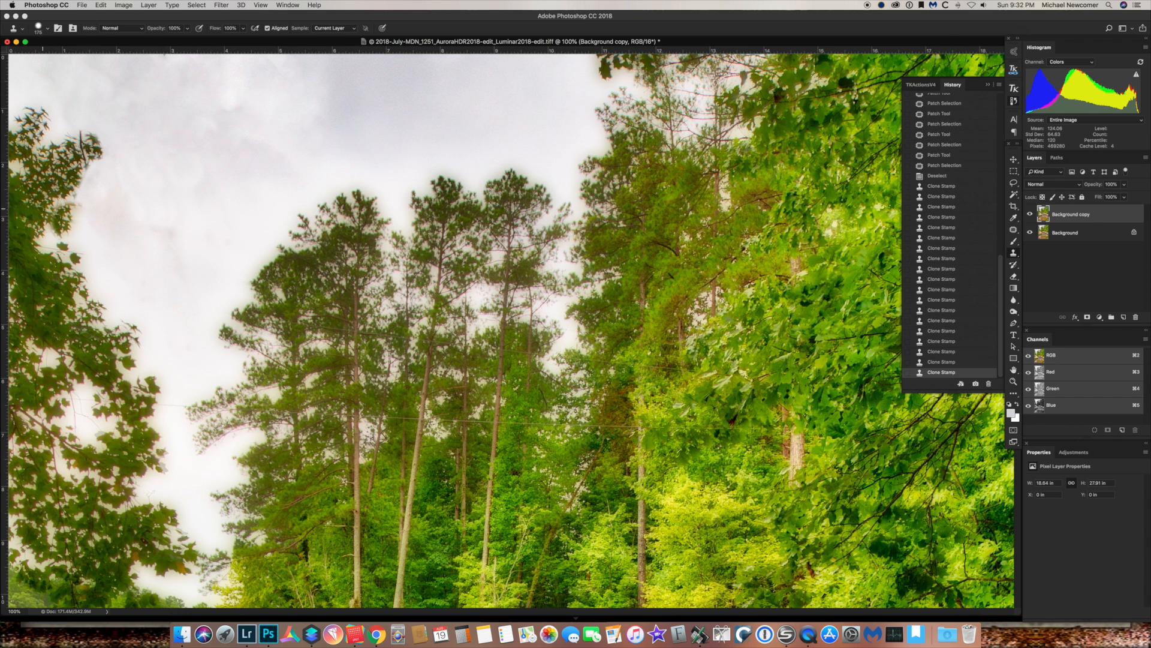
left_click(243, 111)
left_click(238, 130)
left_click(274, 87, "alt")
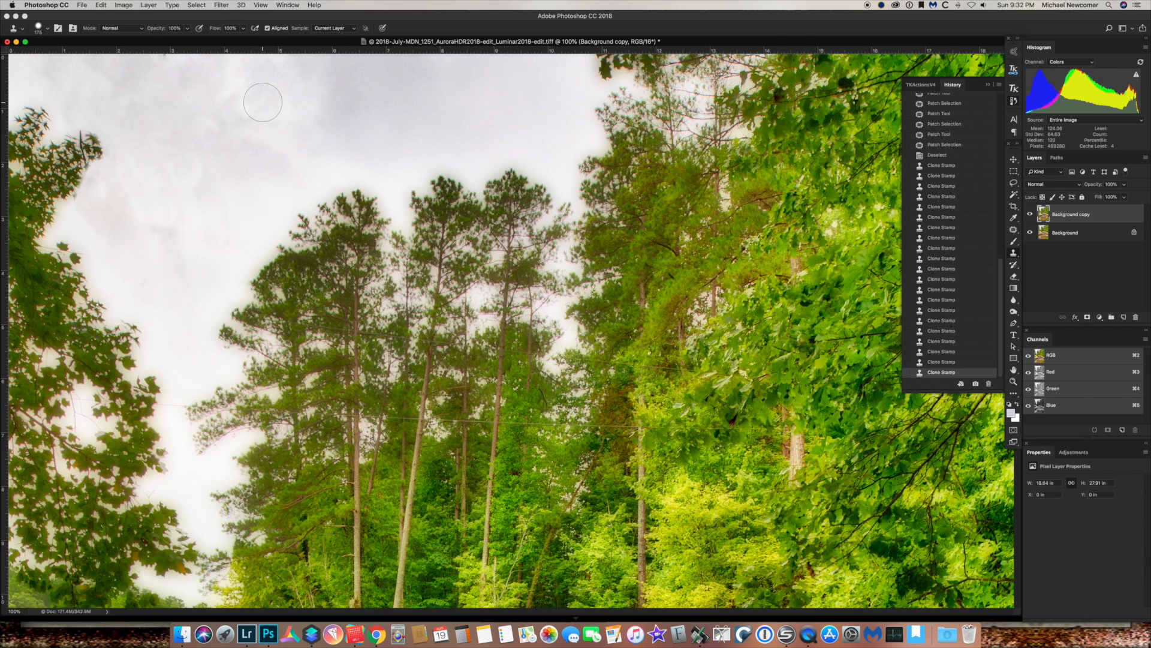
left_click(229, 103)
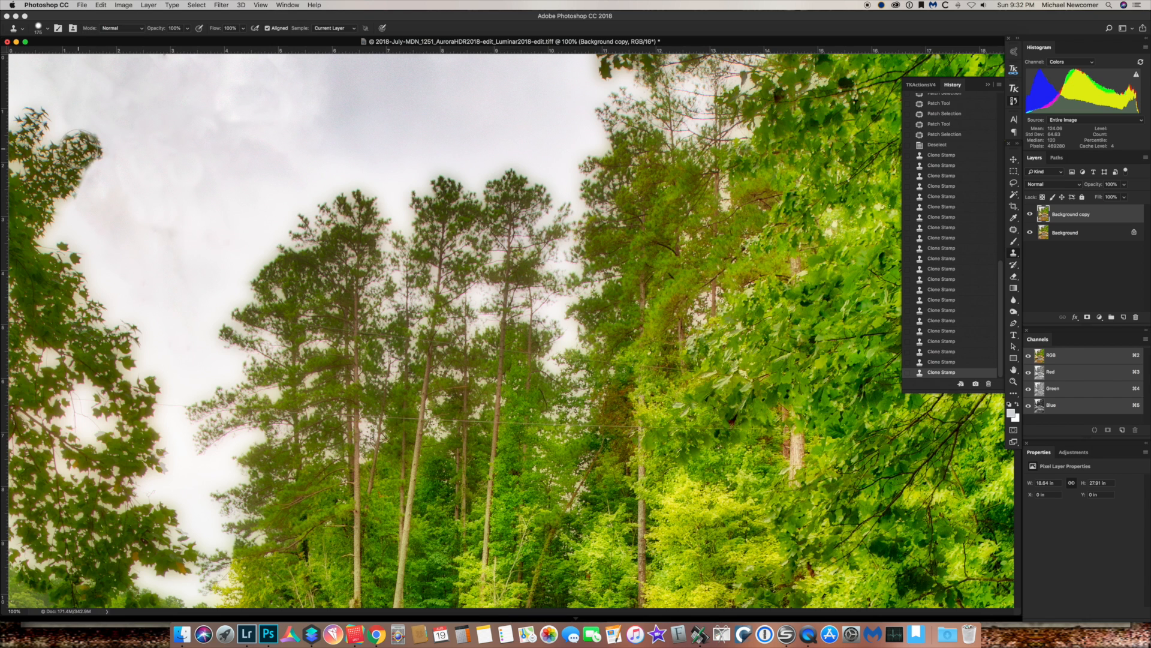
Trim the protruding twig and leaf remnants from the left tree's upper branch by cloning sky along its edge
left_click_drag(80, 144, 49, 172)
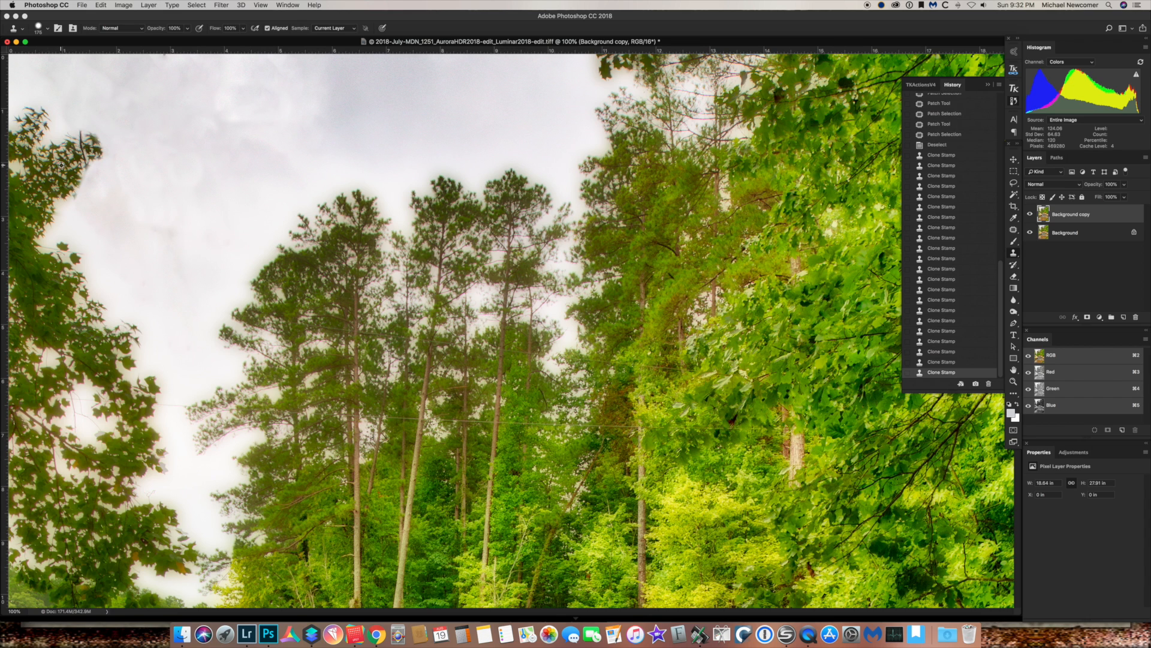
left_click_drag(77, 153, 81, 151)
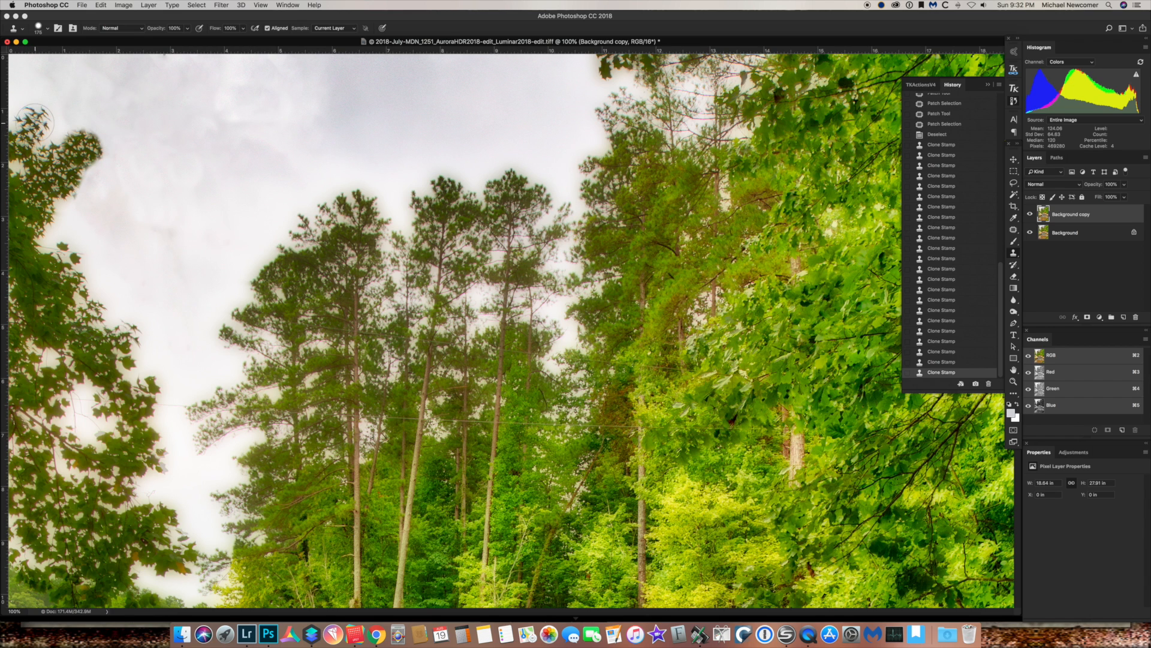
left_click(81, 146)
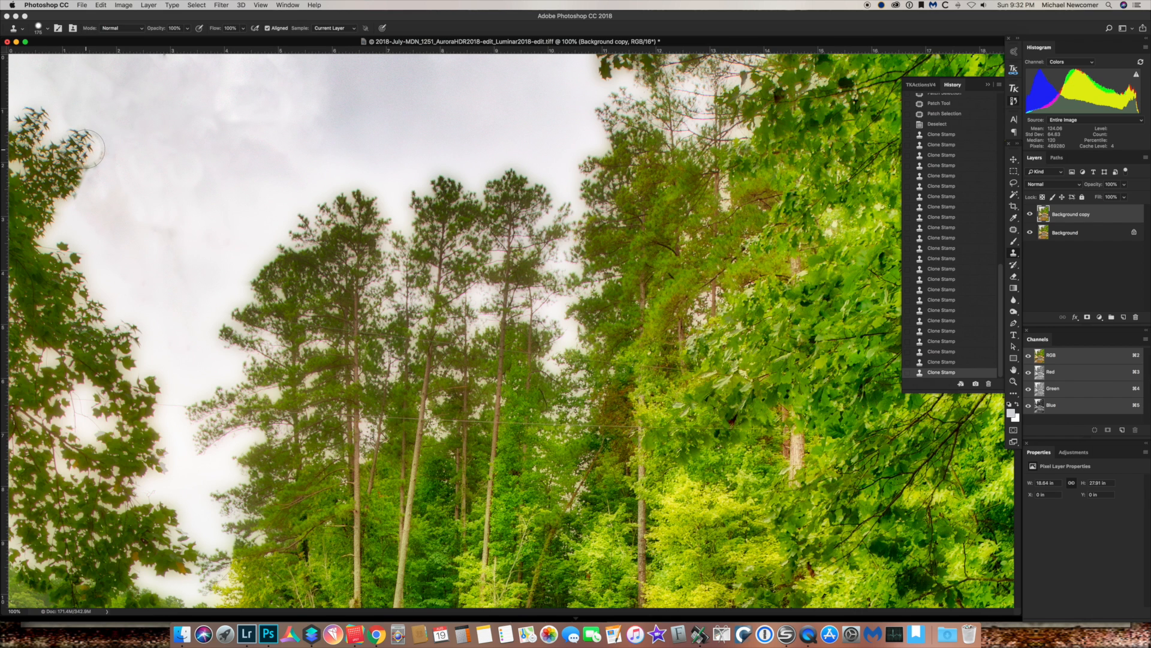
left_click_drag(90, 150, 92, 155)
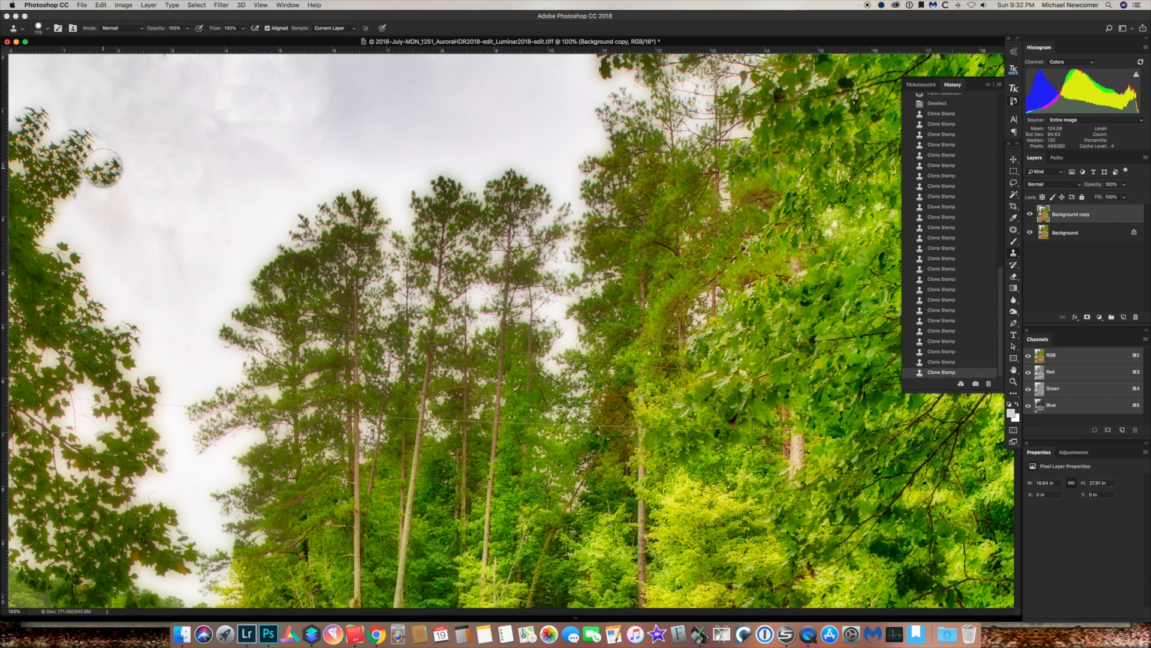
mouse_move(123, 178)
left_mouse_down()
mouse_move(94, 162)
mouse_move(108, 162)
left_mouse_up()
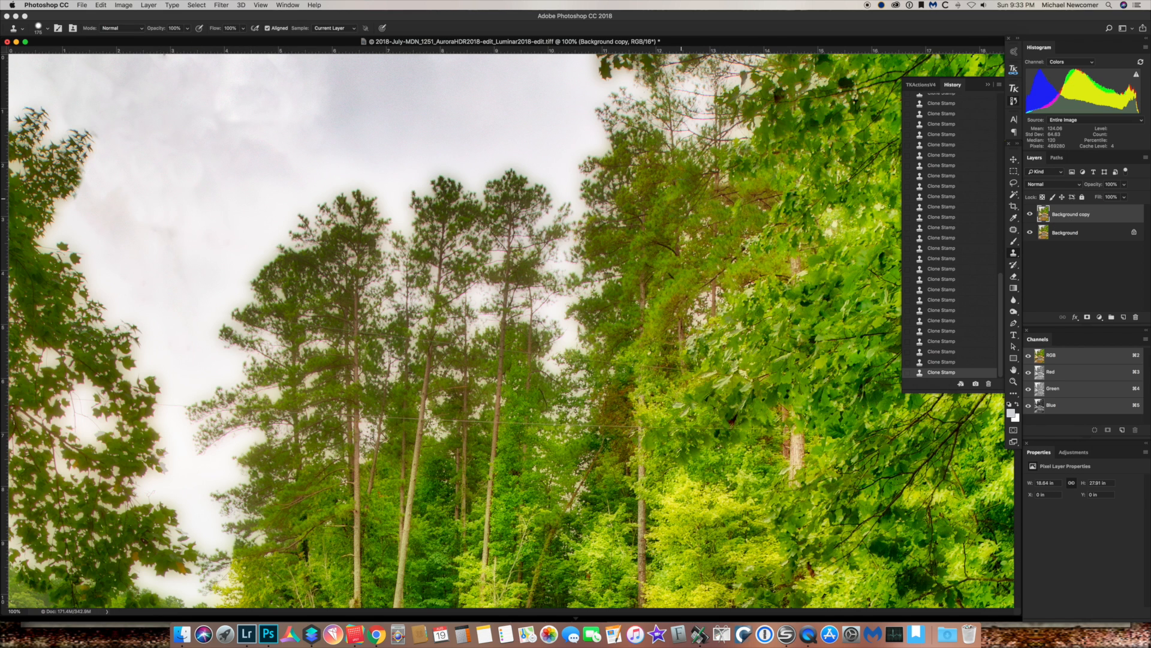
Paint over the mottled upper-left sky with a large soft Brush at 37% opacity to smooth its tone
key("b")
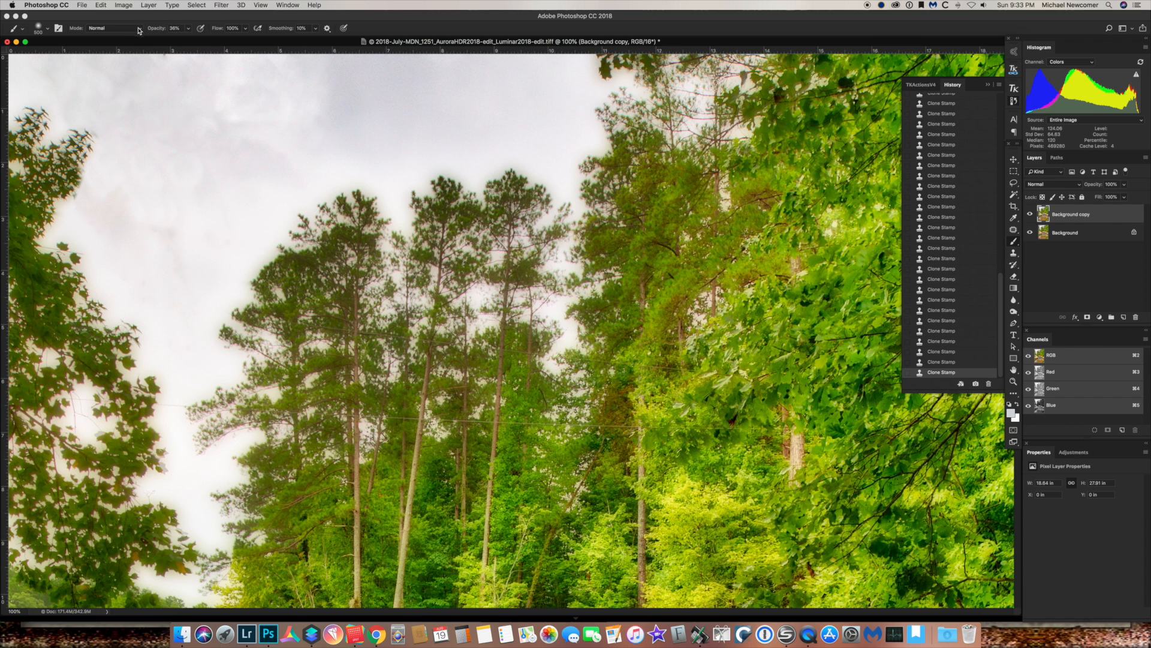
left_click(188, 29)
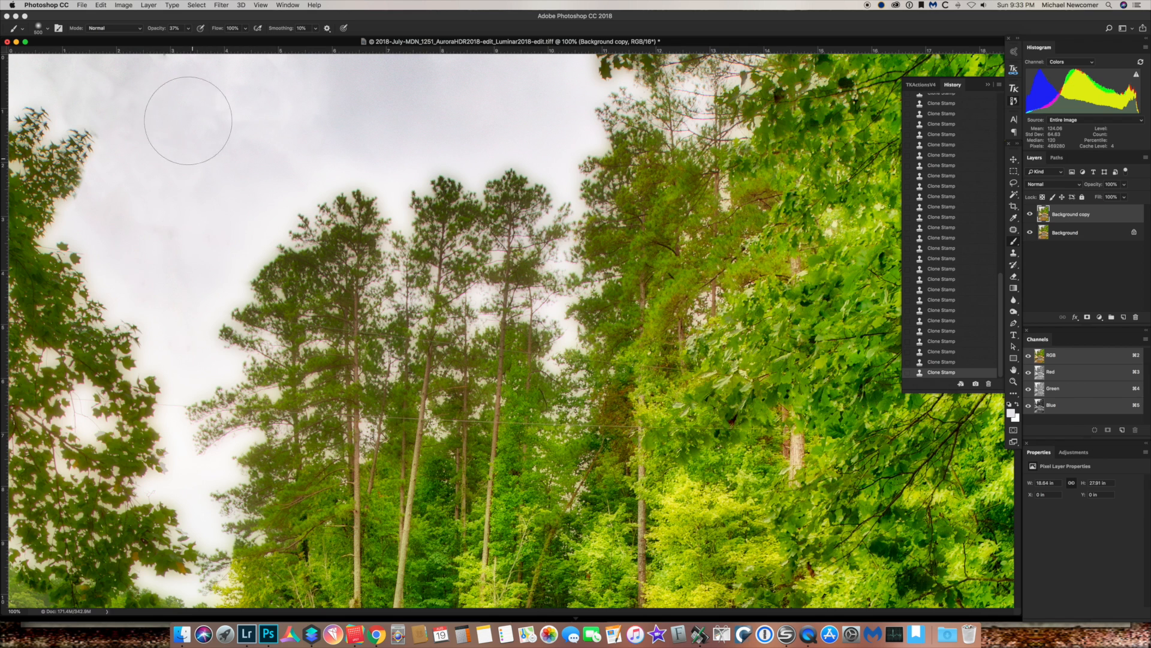
mouse_move(105, 90)
left_mouse_down()
mouse_move(159, 83)
mouse_move(377, 101)
mouse_move(329, 106)
left_mouse_up()
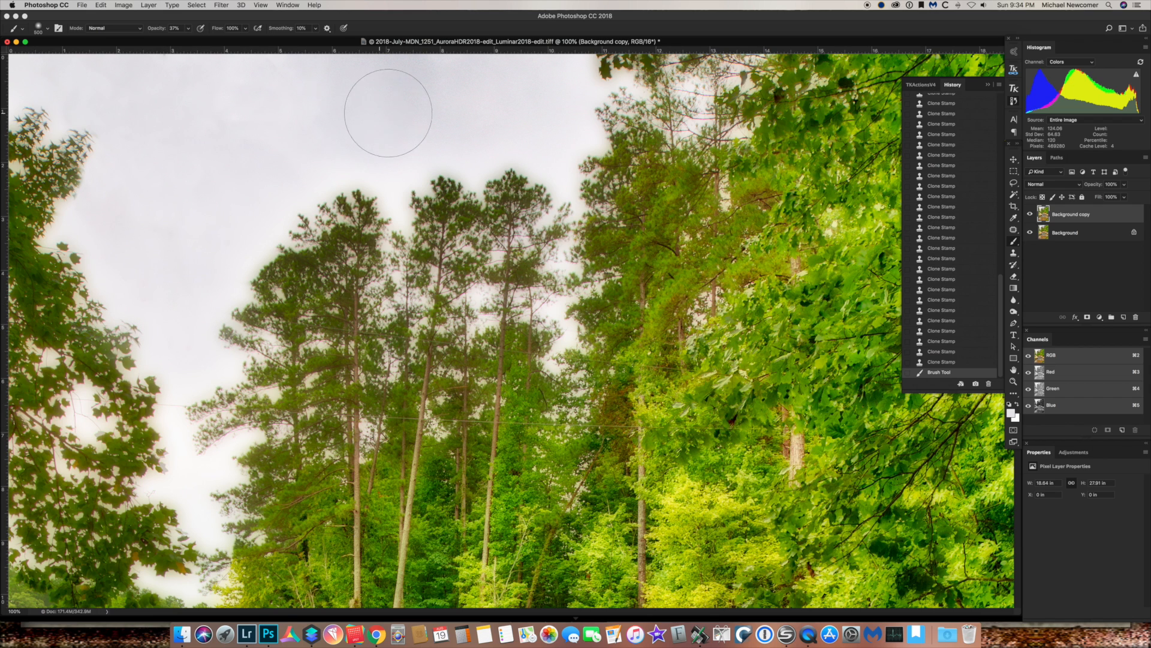
mouse_move(127, 138)
left_mouse_down()
mouse_move(118, 84)
mouse_move(83, 81)
left_mouse_up()
left_click(1015, 160)
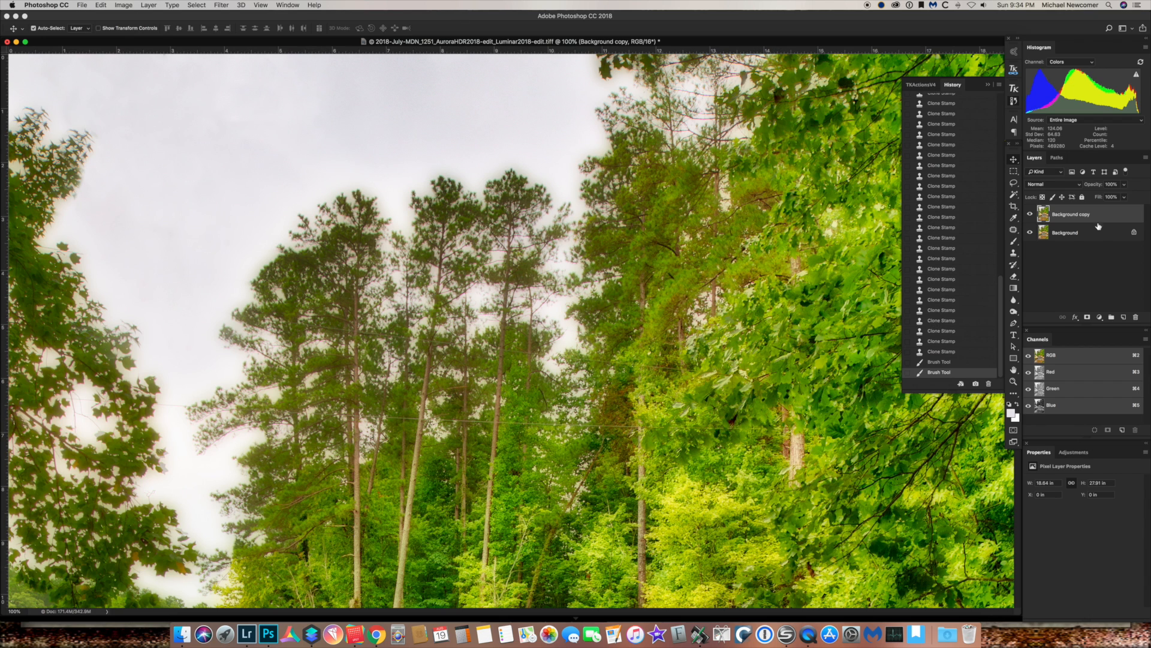
Patch out the lower power line crossing the pine trunks using the foliage below it, and deselect
left_click(1015, 231)
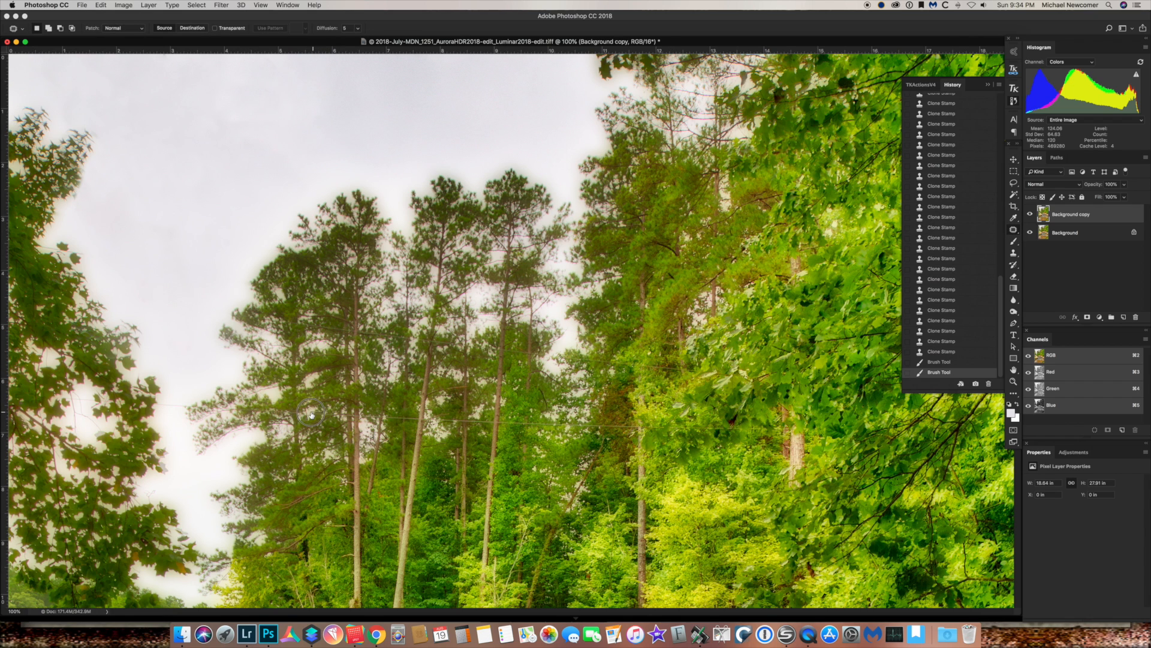
mouse_move(310, 414)
left_mouse_down()
mouse_move(643, 430)
mouse_move(317, 414)
left_mouse_up()
left_click_drag(518, 424, 519, 419)
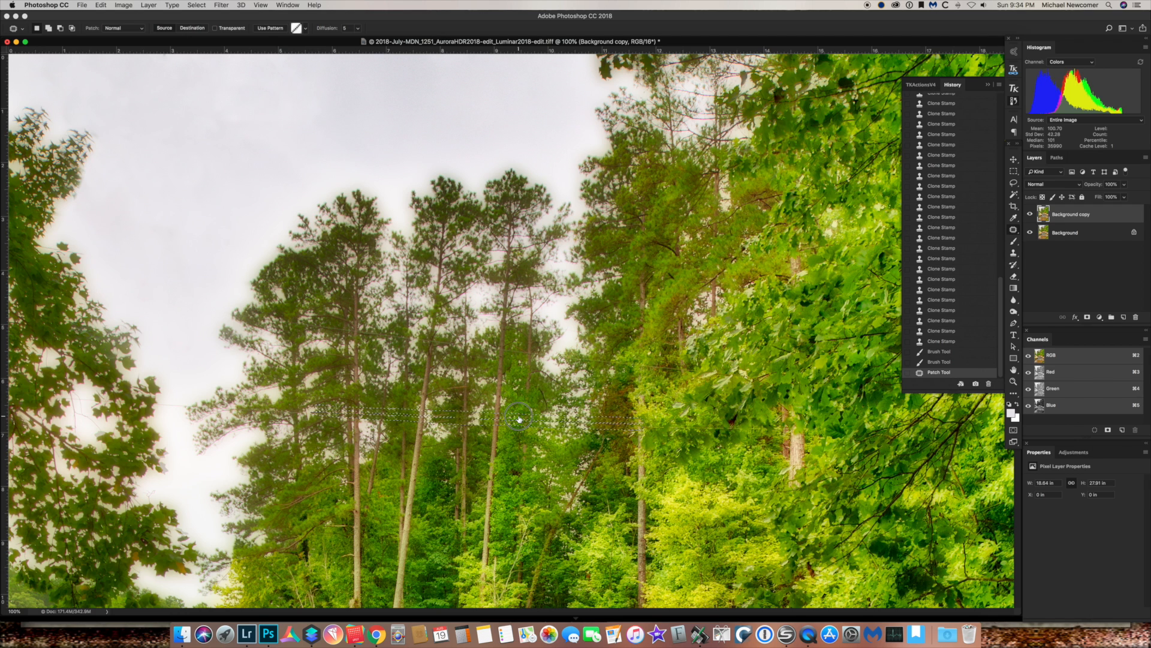
left_click_drag(519, 418, 525, 462)
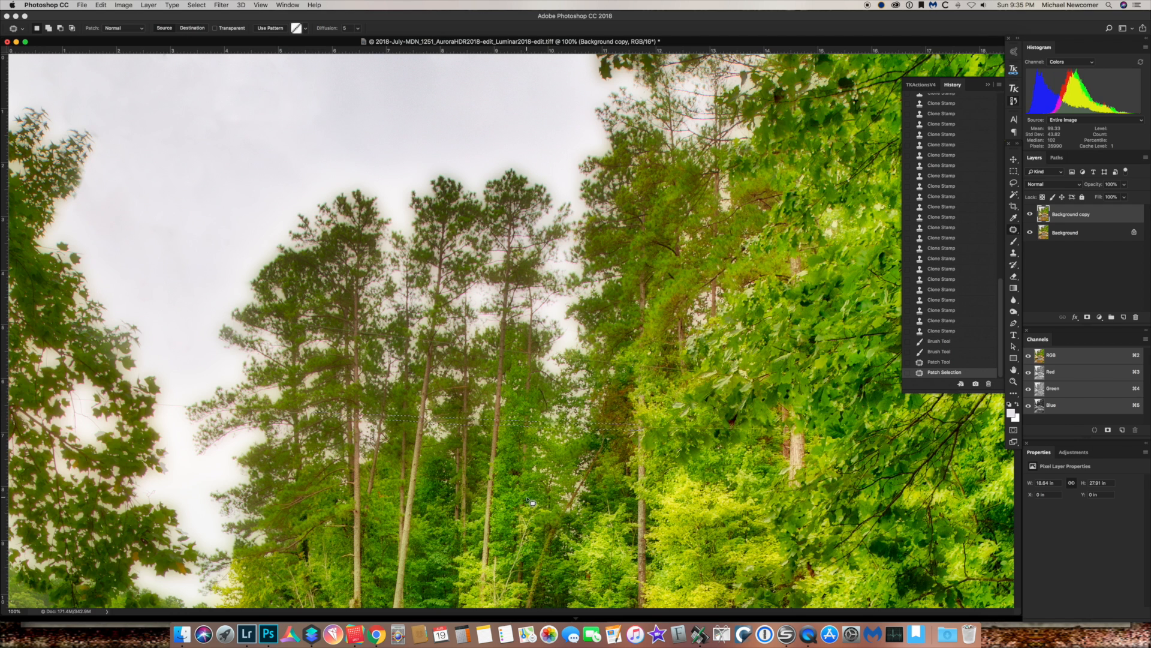
key("cmd+d")
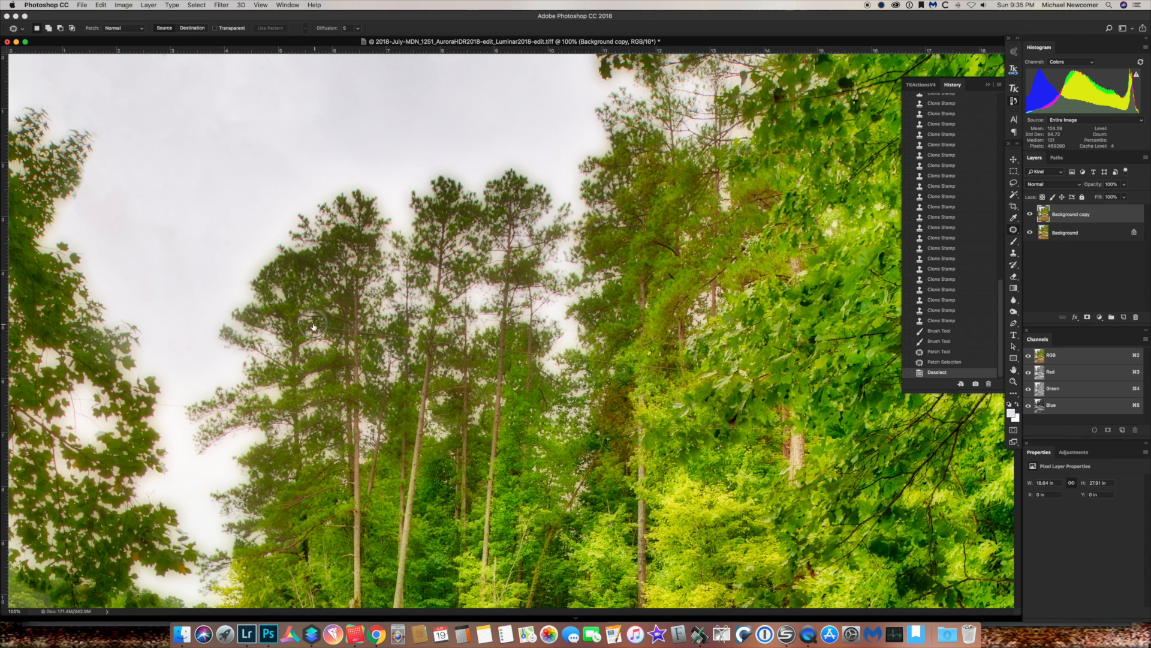
Patch out the upper power line's segments across the pines with the foliage just below, and deselect
mouse_move(307, 329)
left_mouse_down()
mouse_move(453, 346)
mouse_move(307, 329)
left_mouse_up()
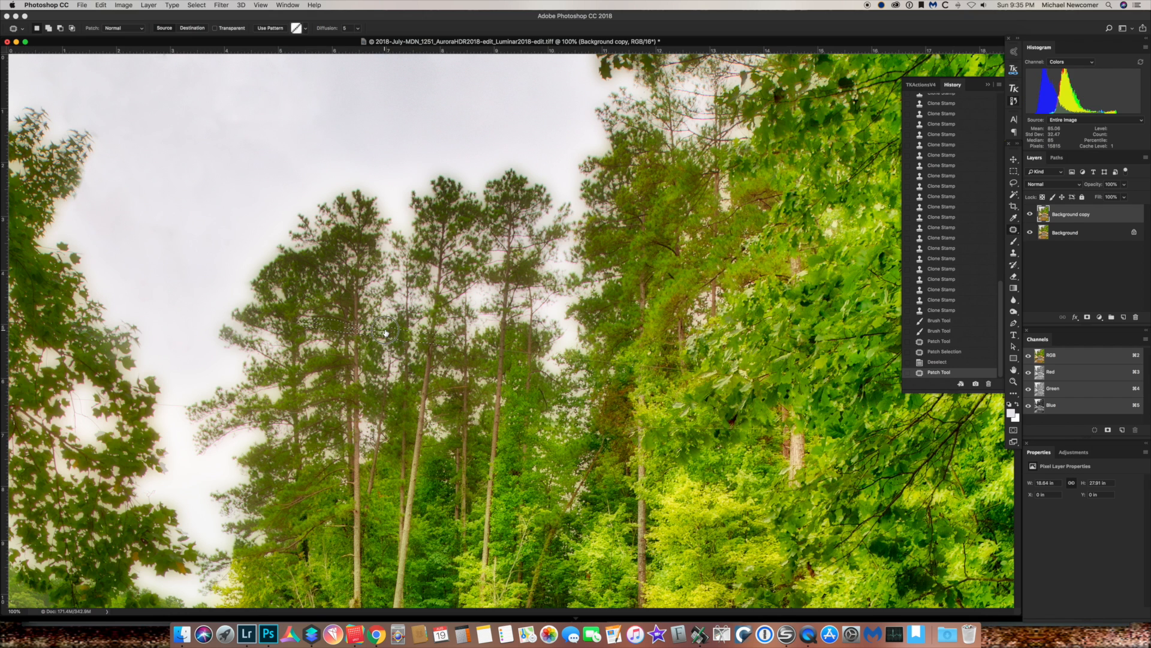
left_click_drag(386, 331, 393, 351)
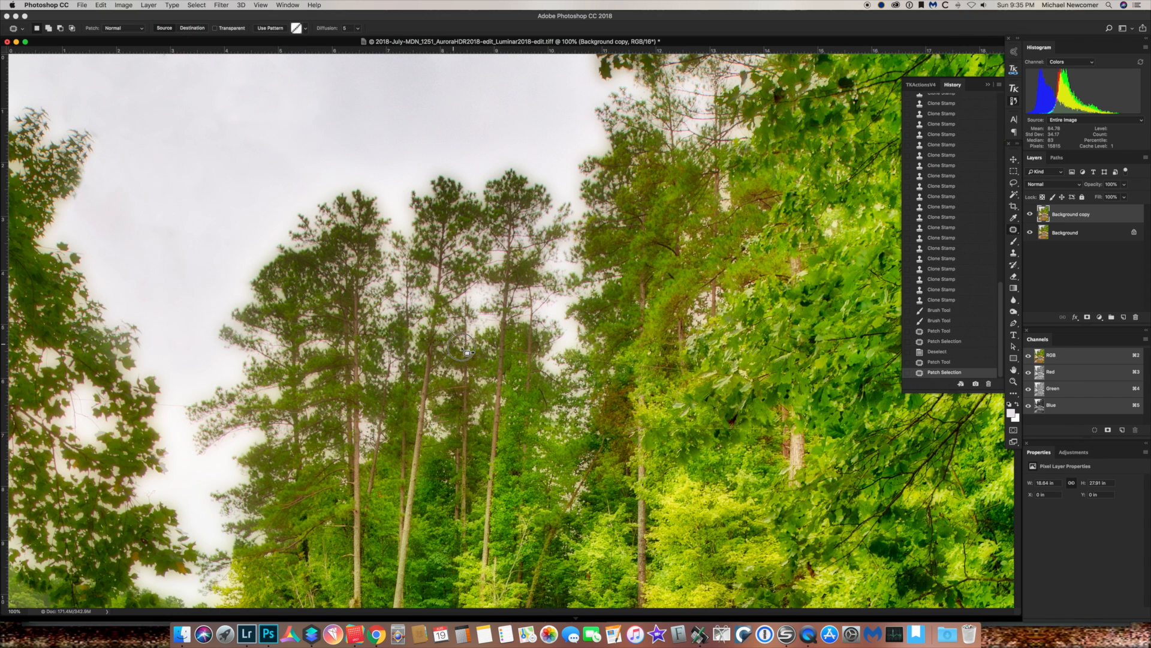
mouse_move(516, 358)
left_mouse_down()
mouse_move(699, 372)
mouse_move(461, 343)
left_mouse_up()
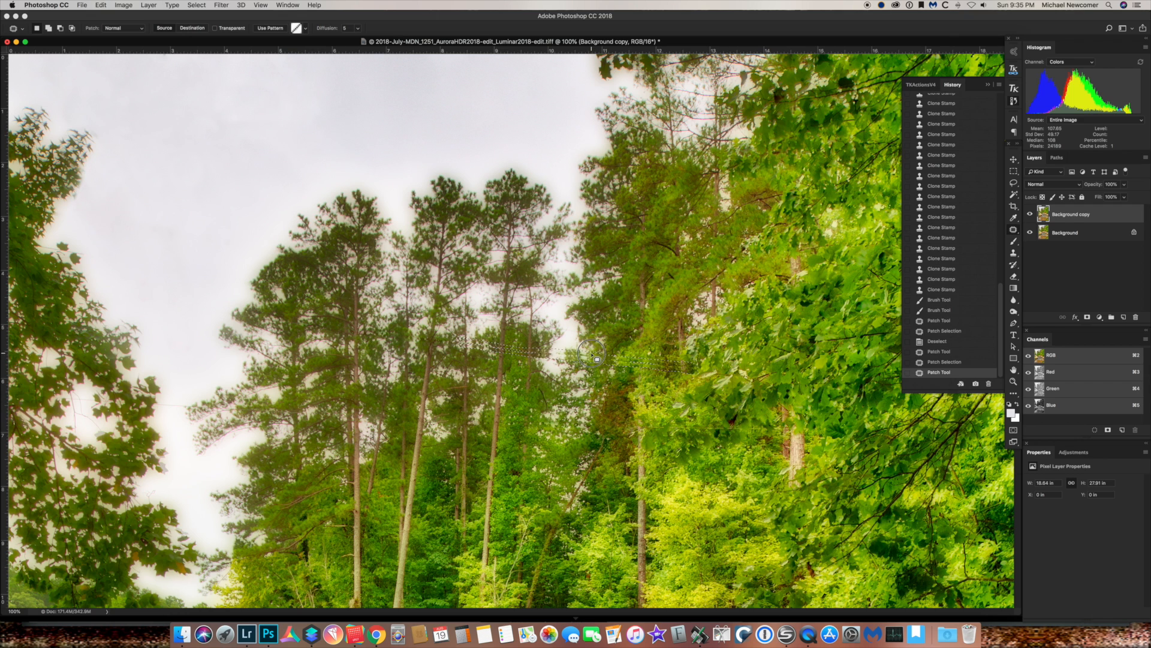
left_click_drag(590, 360, 592, 370)
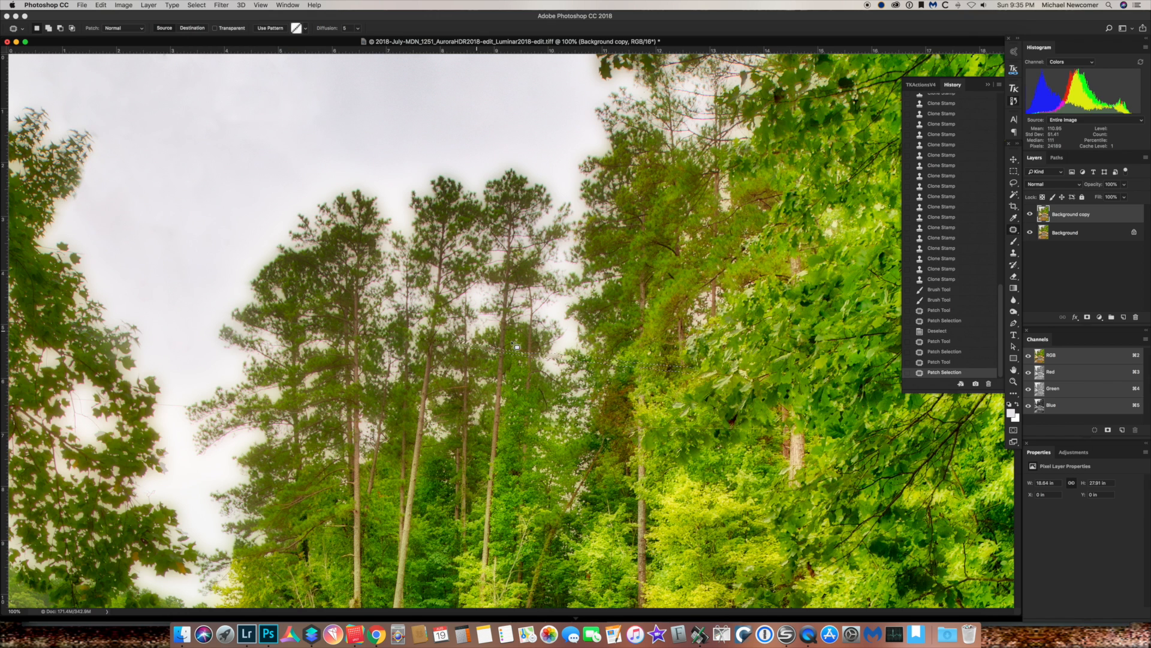
key("super+d")
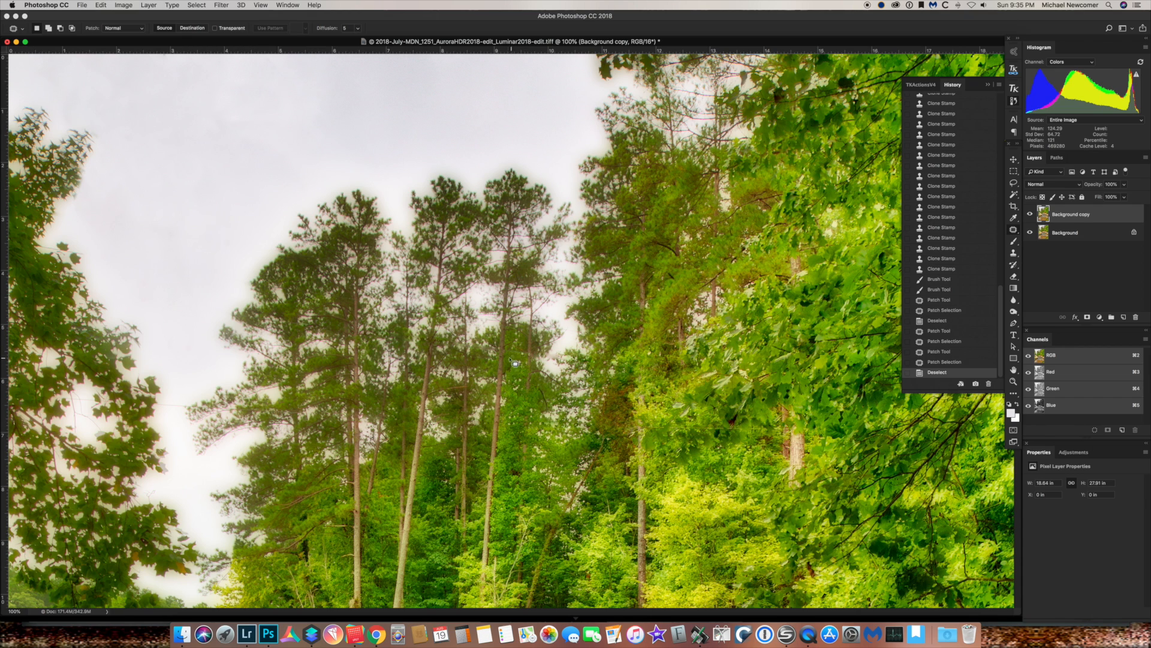
Clone adjacent foliage over the leftover line remnant beside the rightmost pine trunk with a smaller Clone Stamp brush
left_click(1014, 254)
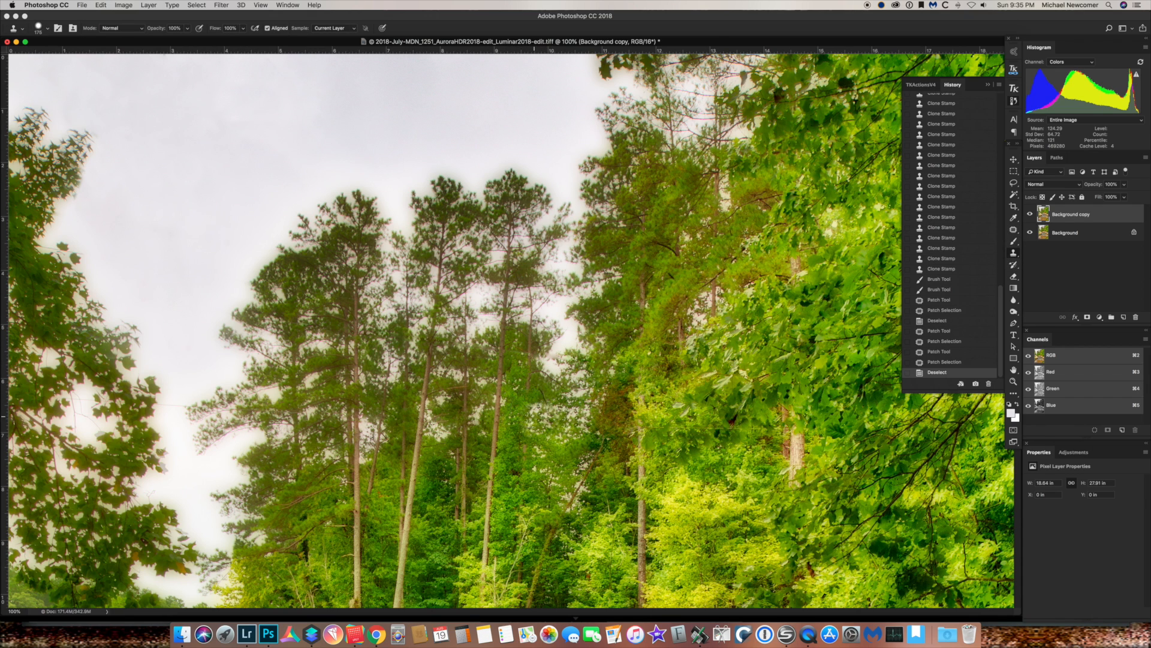
key("[")
key("[")
key("[")
key("[")
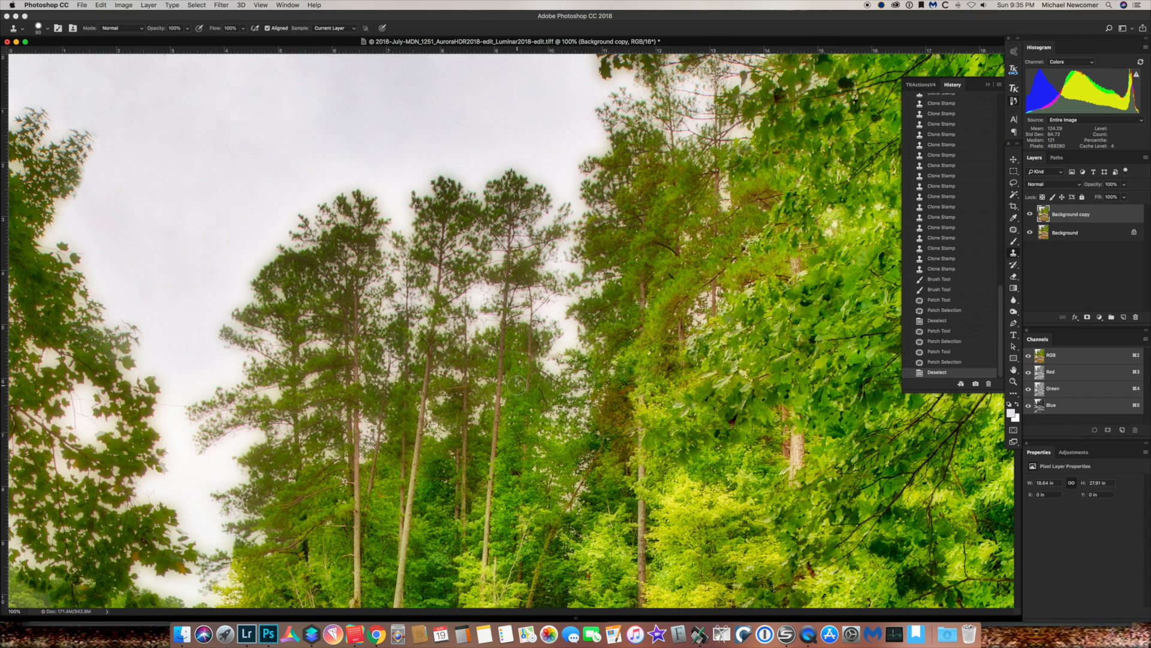
left_click(516, 365, "alt")
left_click(517, 357)
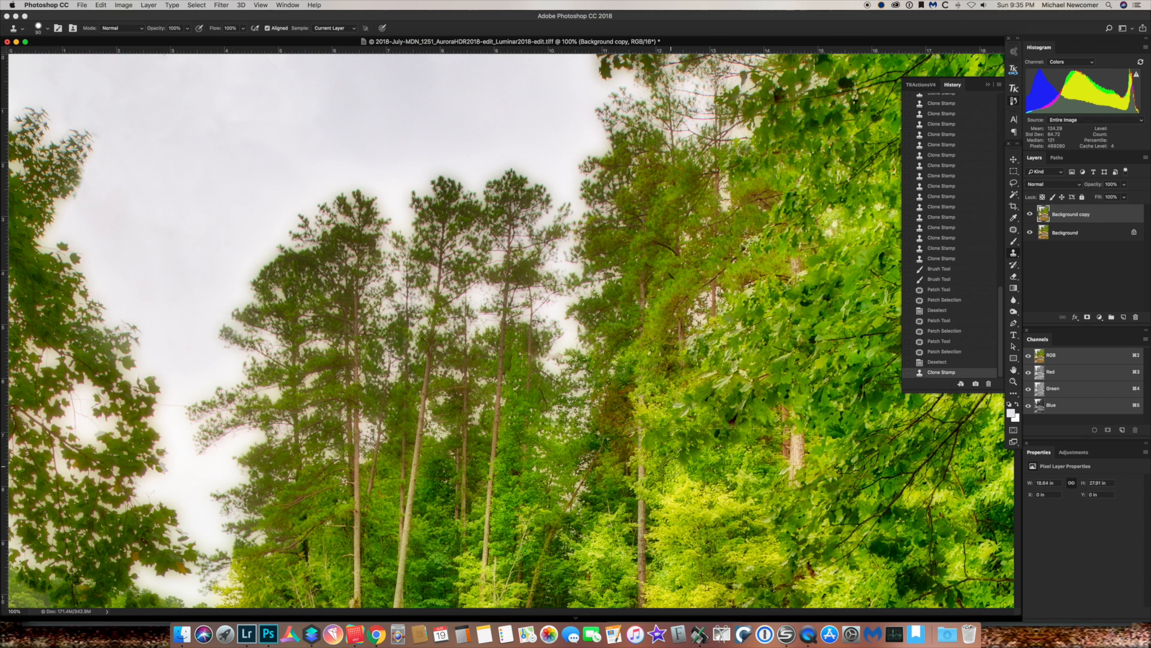
Patch out the line remnant crossing the foliage beside the rightmost pine trunk using nearby leaves, and deselect
left_click(1014, 233)
mouse_move(647, 430)
left_mouse_down()
mouse_move(778, 431)
mouse_move(642, 428)
mouse_move(696, 441)
left_mouse_up()
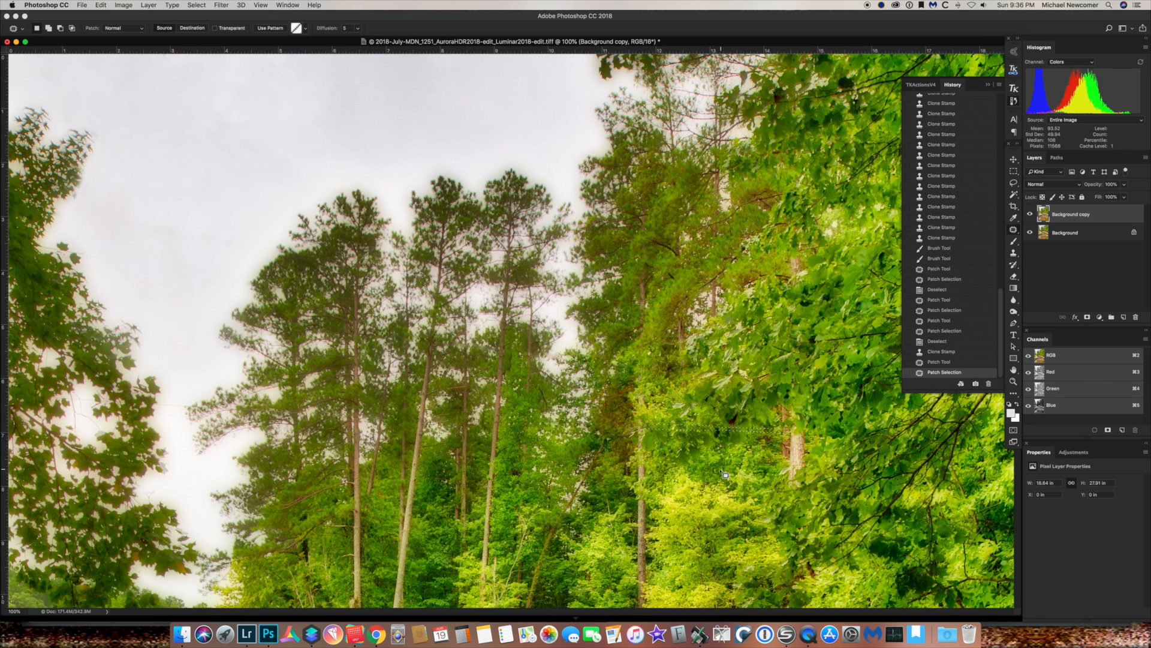
key("super+d")
Compare the retouched photo with the original by hiding and reshowing the Background copy layer
scroll(634, 483, "down", 20)
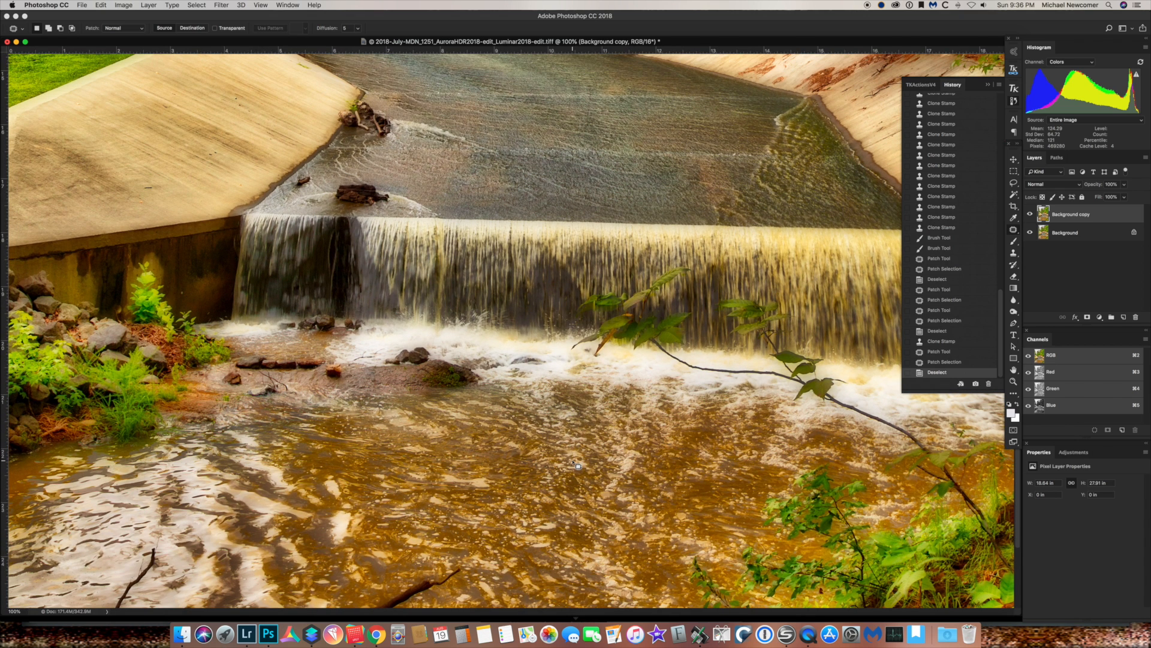
key("super+0")
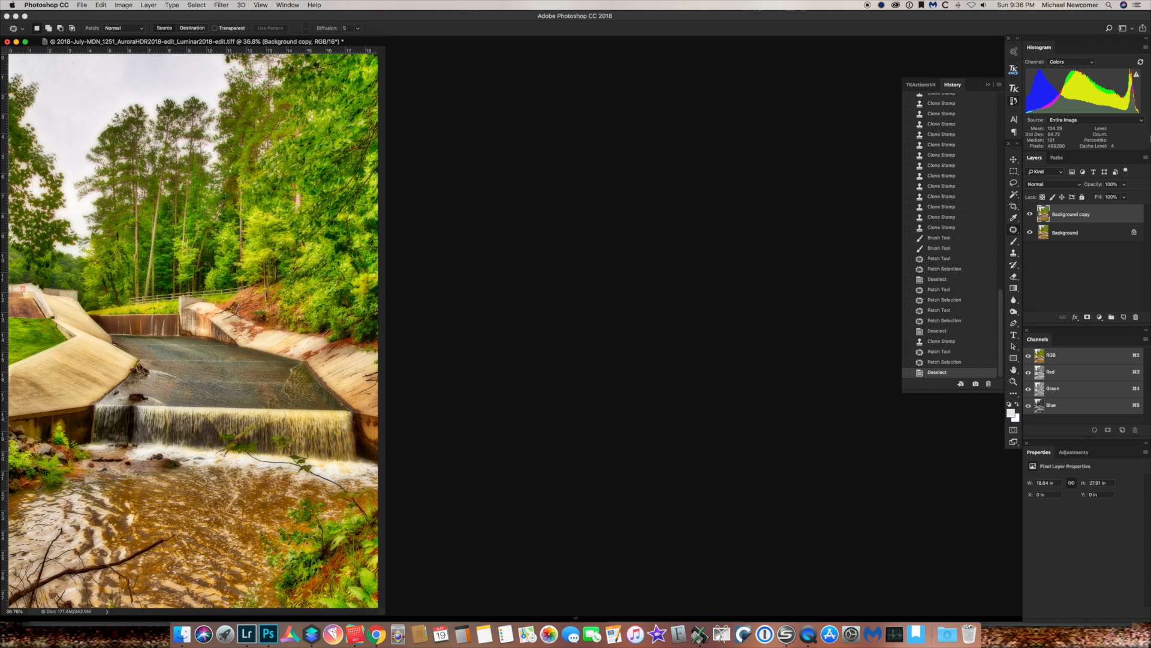
left_click(1031, 214)
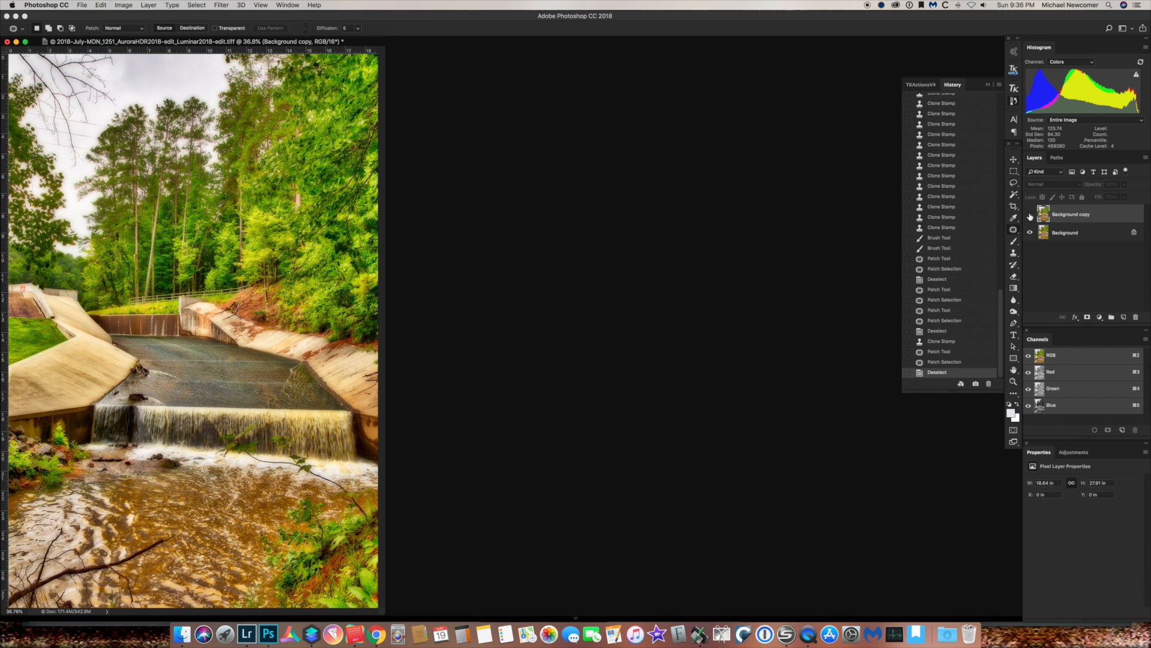
left_click(1031, 214)
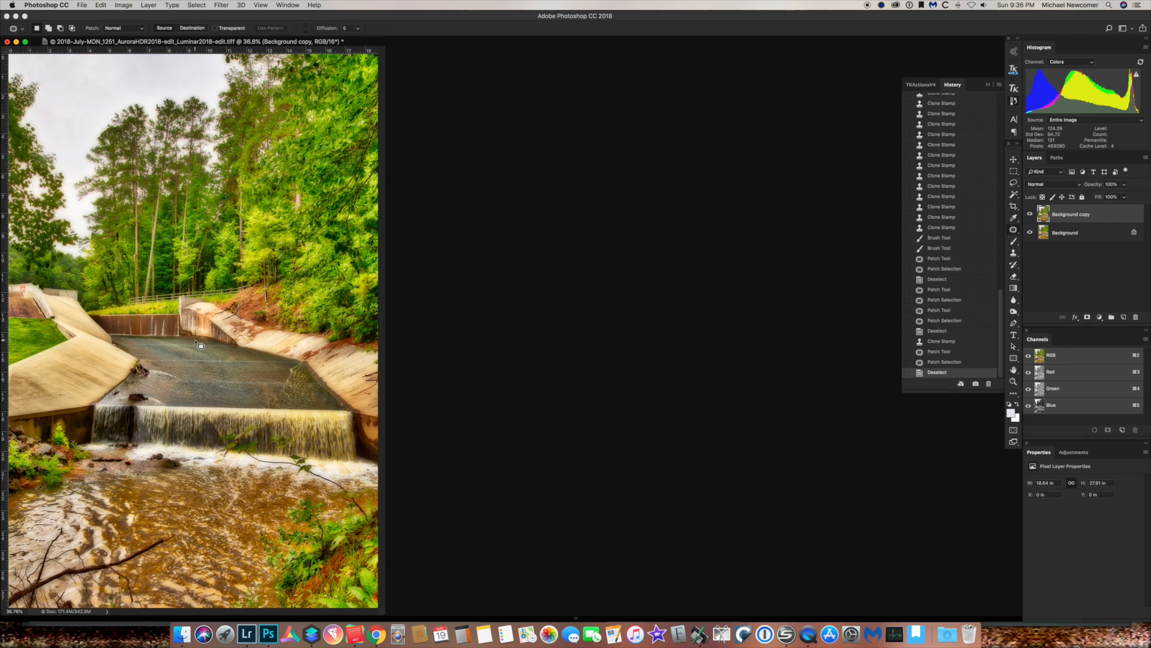
Rename the Background copy layer to "Branch on Top"
double_click(1072, 215)
type("B")
key("Return")
Duplicate the Branch on Top layer and name the copy "Branch Bottom Right"
left_click_drag(1083, 216, 1124, 316)
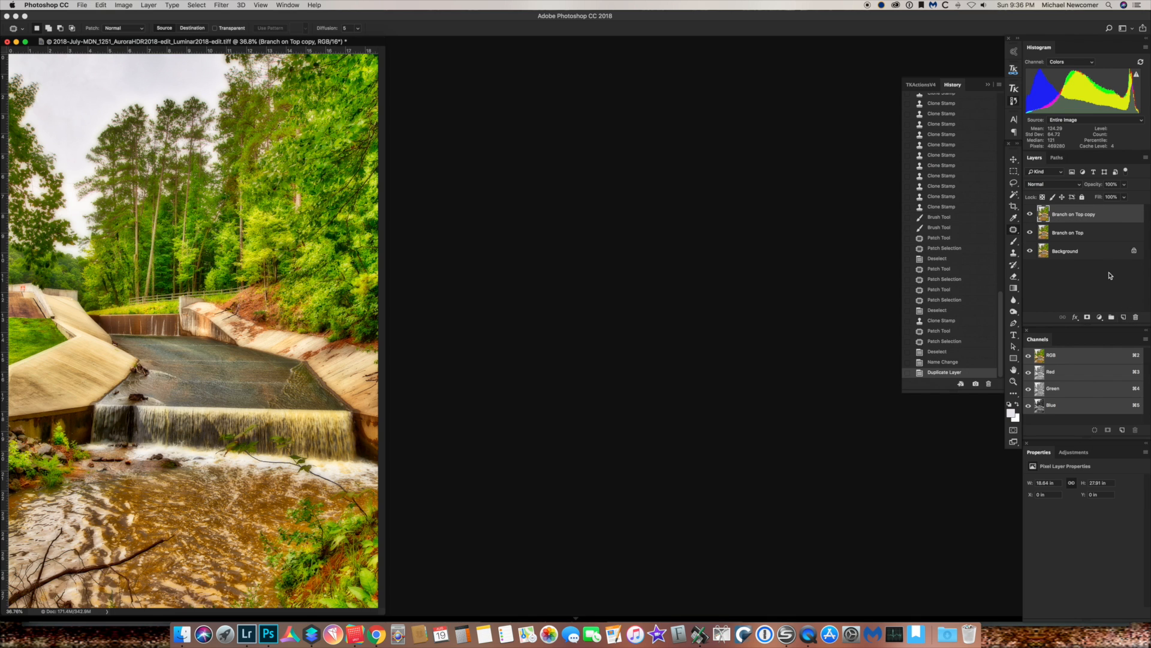
double_click(1077, 215)
type("Branch Bottom Right")
key("Return")
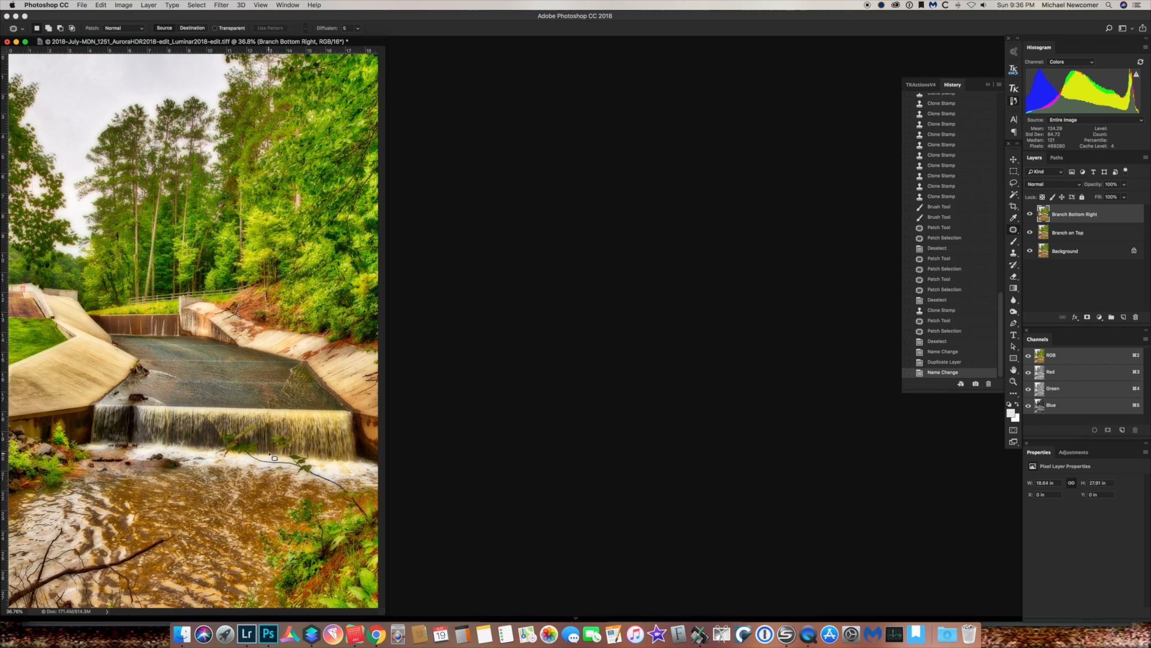
Patch out the leaf cluster at the far end of the overhanging branch using clean falling water beside it, and deselect
key("super+equal")
key("super+equal")
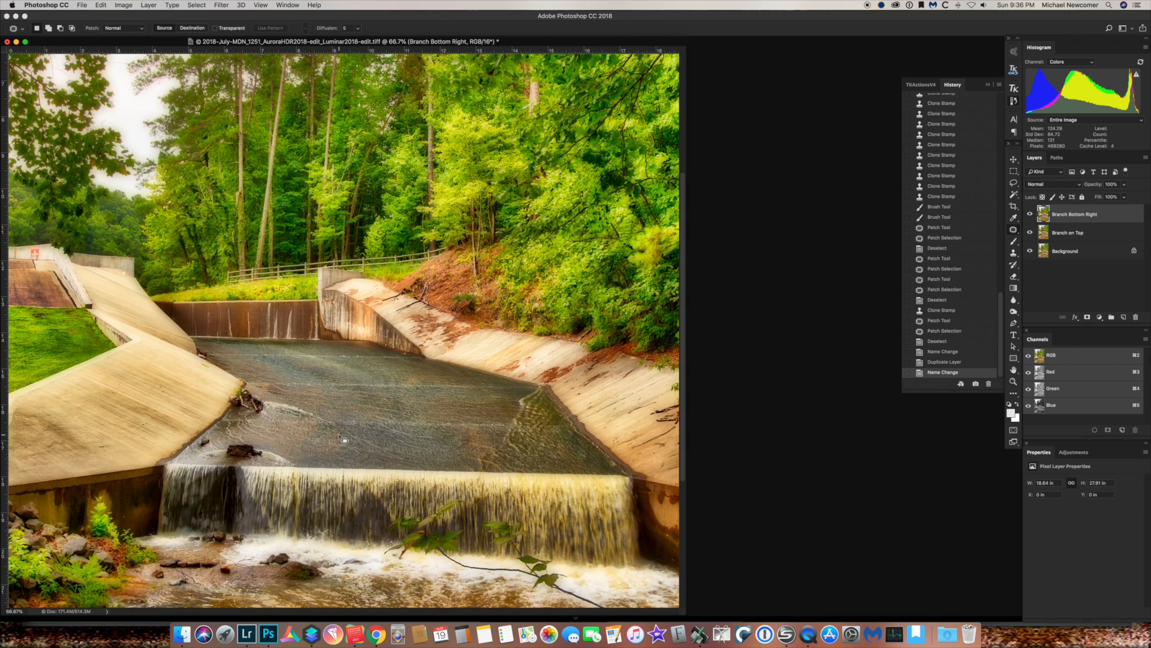
scroll(343, 441, "down", 5)
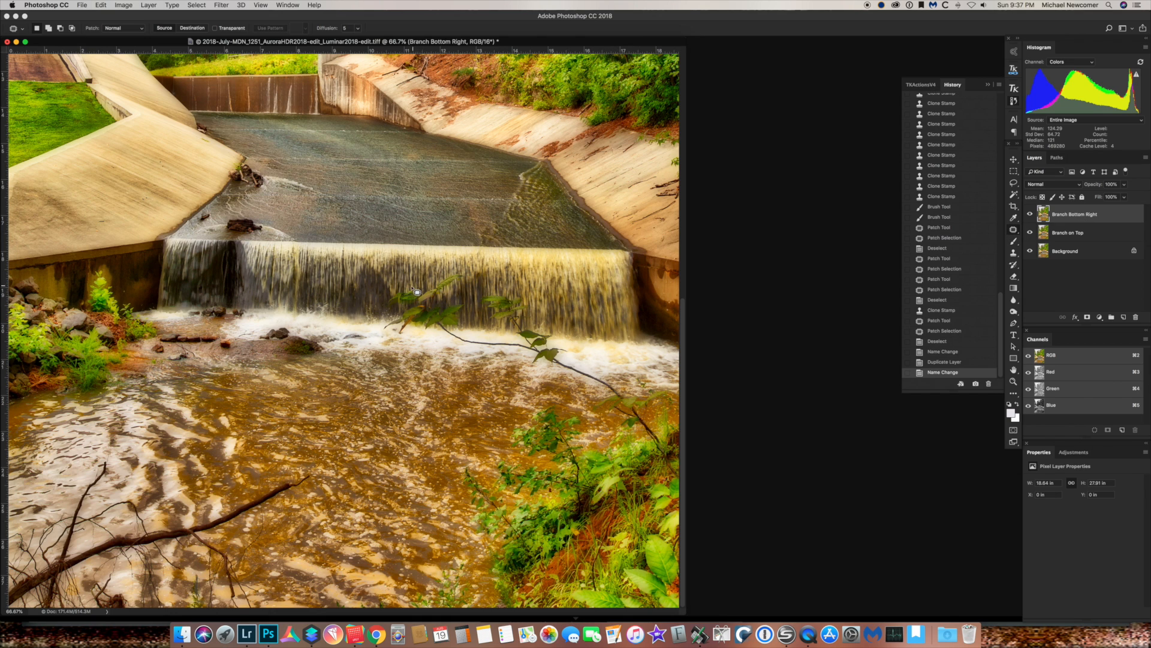
mouse_move(385, 321)
left_mouse_down()
mouse_move(455, 327)
mouse_move(465, 303)
mouse_move(448, 299)
mouse_move(469, 274)
mouse_move(405, 288)
mouse_move(440, 324)
mouse_move(276, 309)
mouse_move(589, 314)
mouse_move(438, 323)
left_mouse_up()
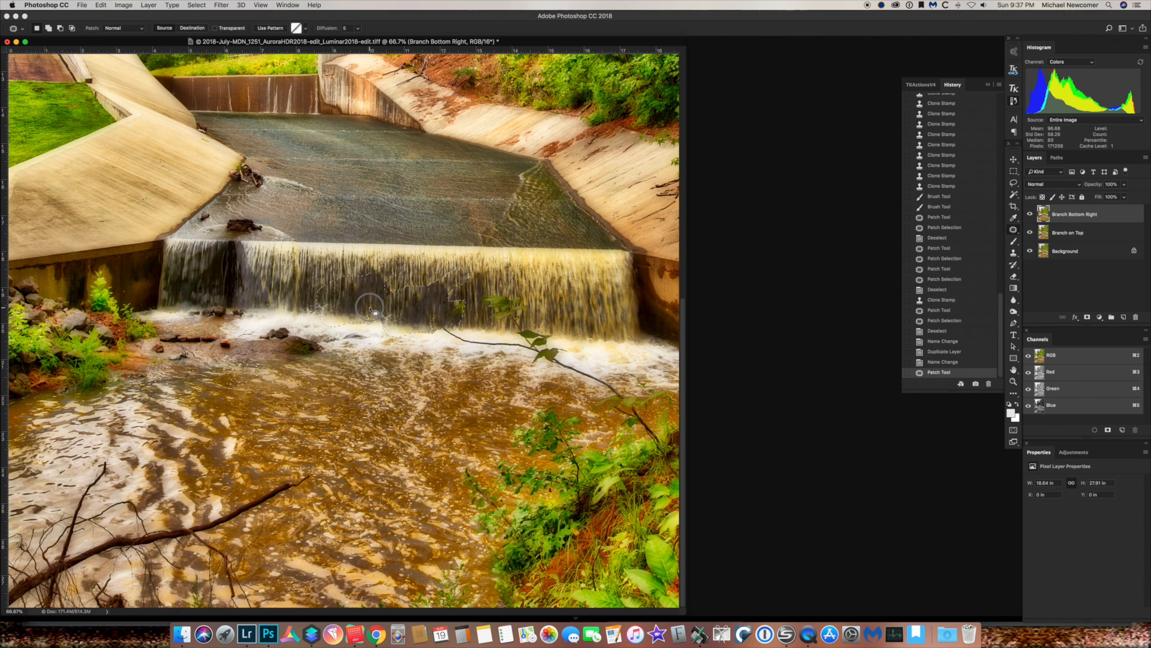
left_click_drag(373, 313, 375, 313)
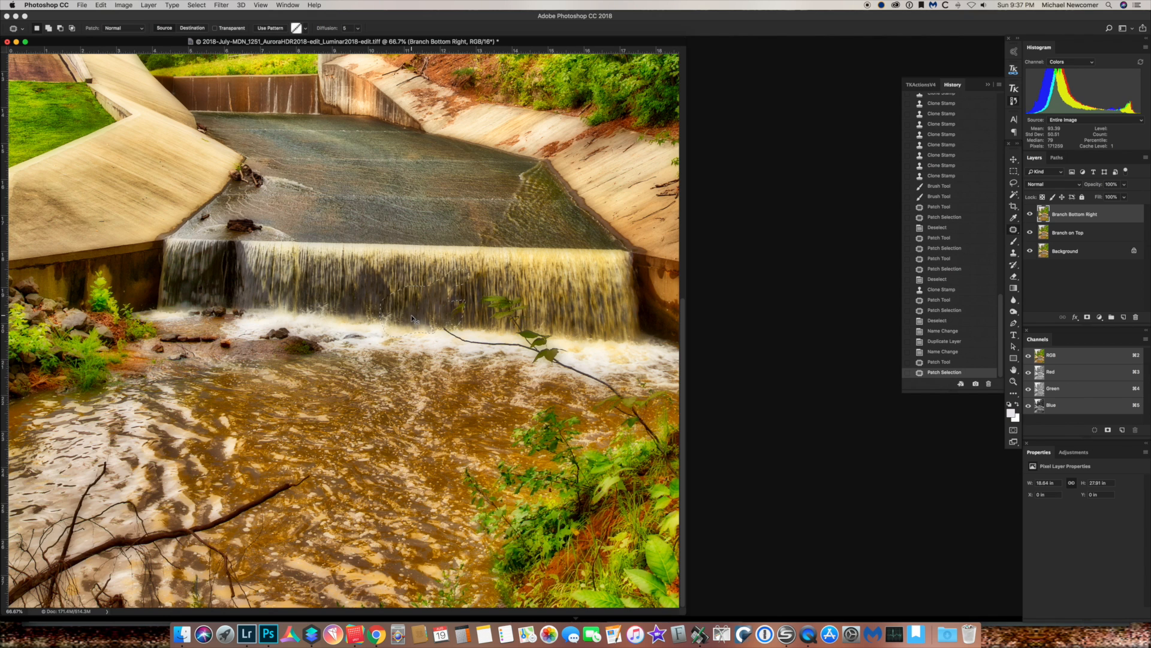
key("super+d")
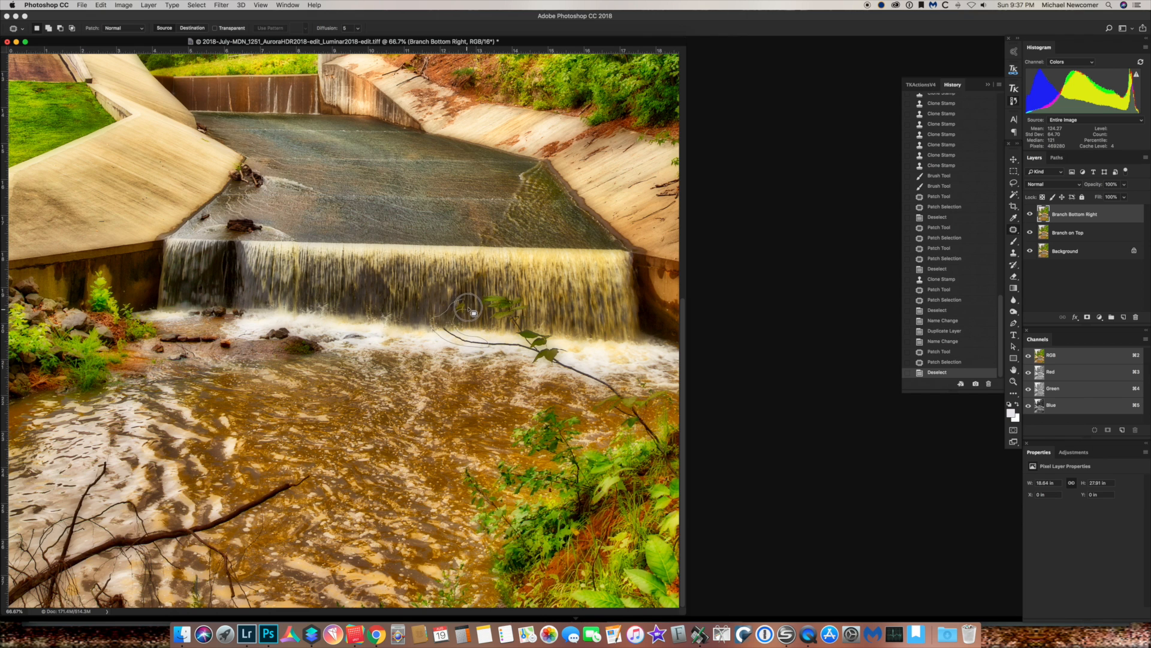
Patch out the leftover leaf and thin stem at the branch's tip using the adjacent waterfall and foam, and deselect
left_click_drag(471, 311, 459, 308)
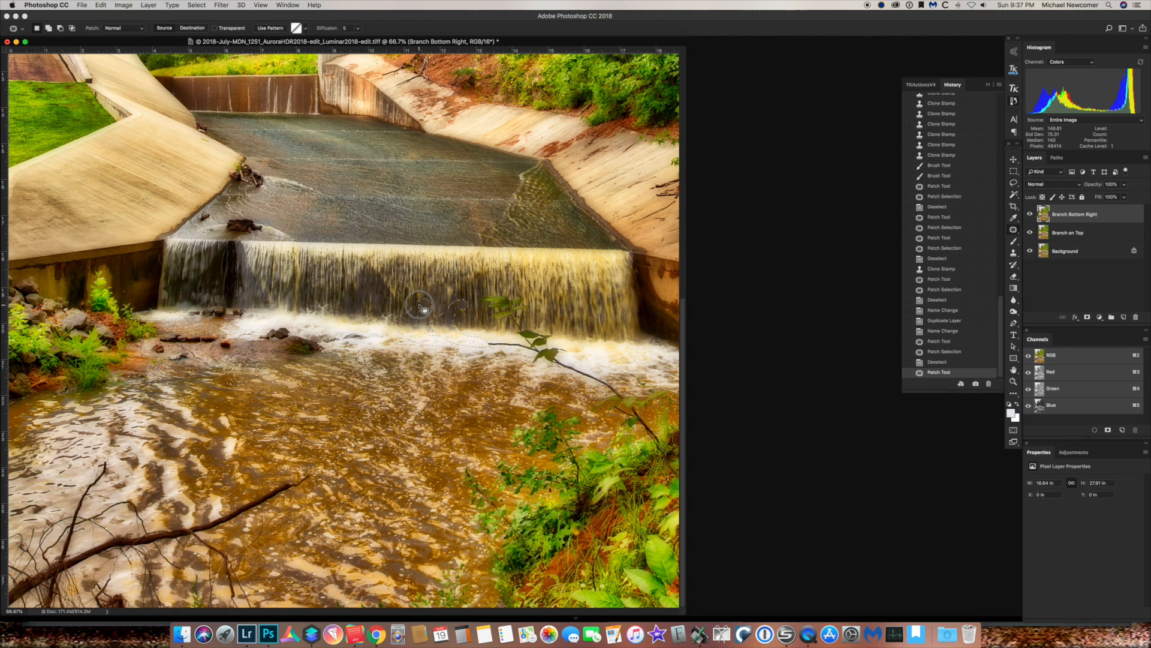
left_click_drag(419, 304, 418, 305)
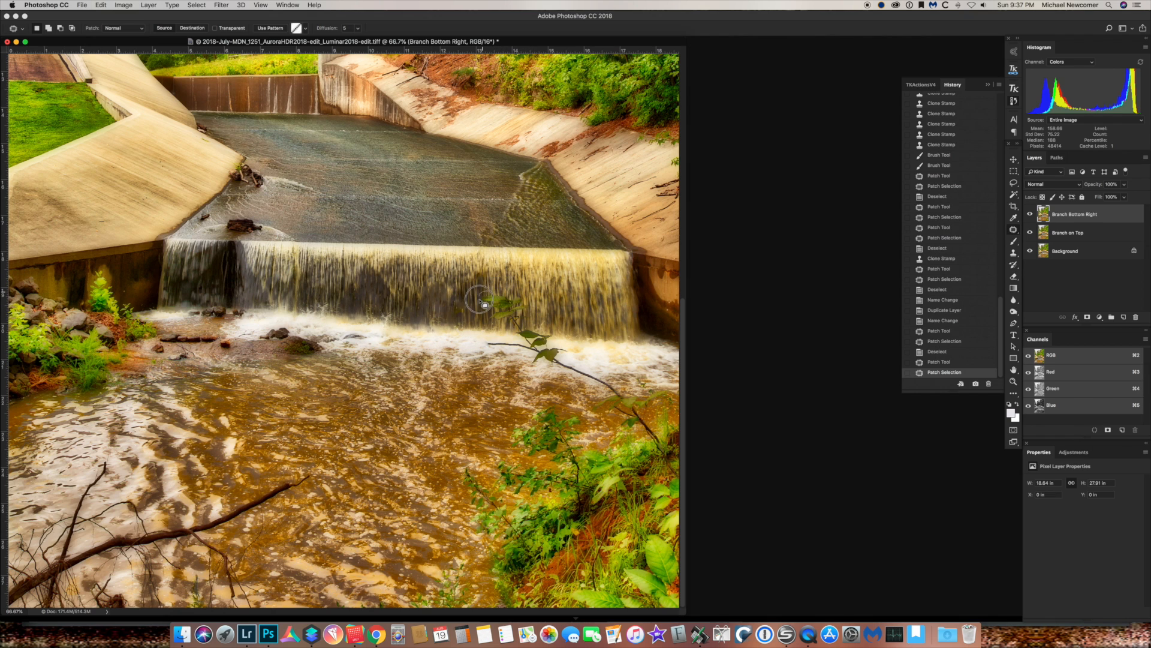
left_click_drag(505, 334, 527, 338)
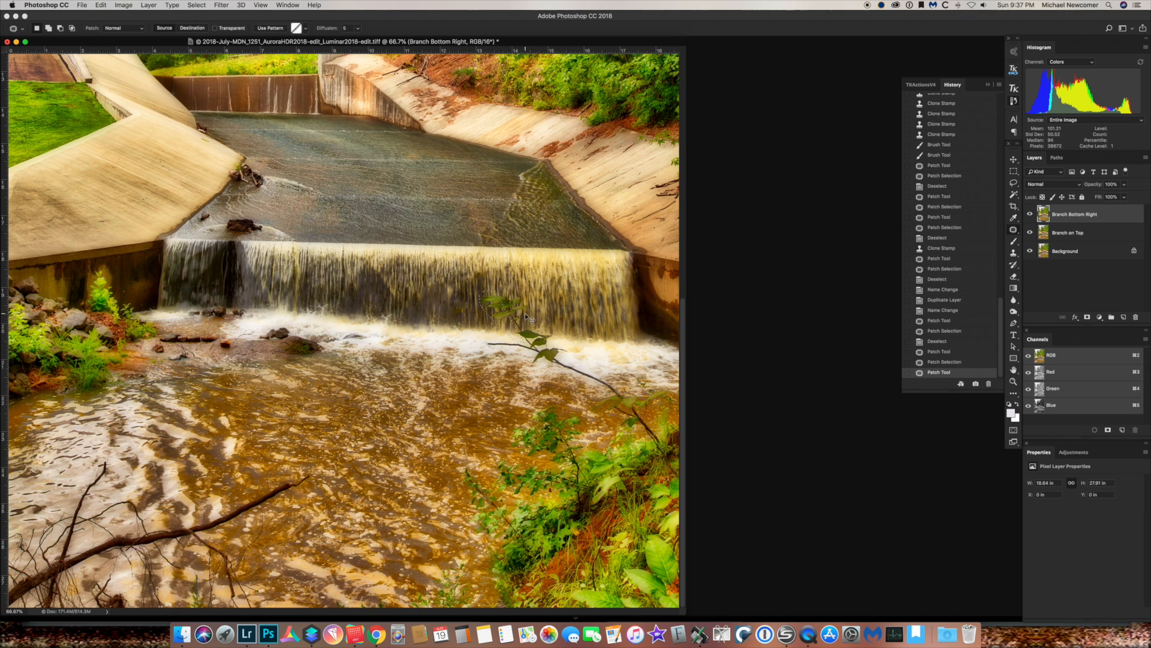
key("super+d")
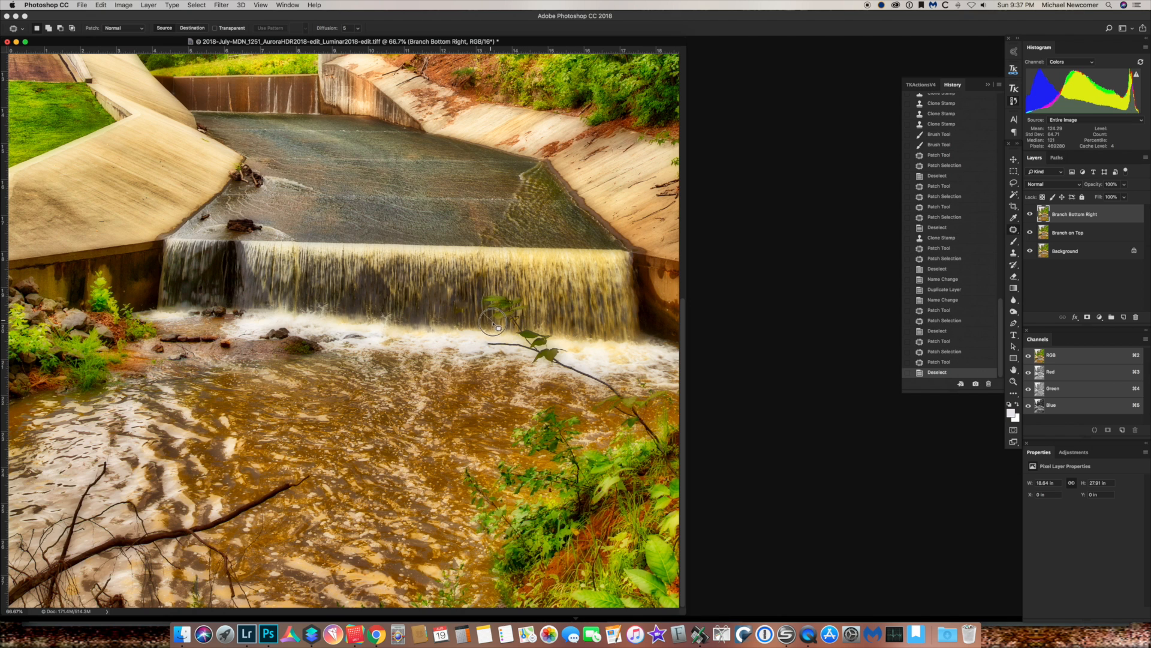
Patch out the branch's remaining leaves and its stem down to the right bank using nearby falling water and foam, and deselect
mouse_move(491, 296)
left_mouse_down()
mouse_move(508, 284)
mouse_move(504, 297)
mouse_move(554, 312)
mouse_move(454, 307)
mouse_move(568, 314)
left_mouse_up()
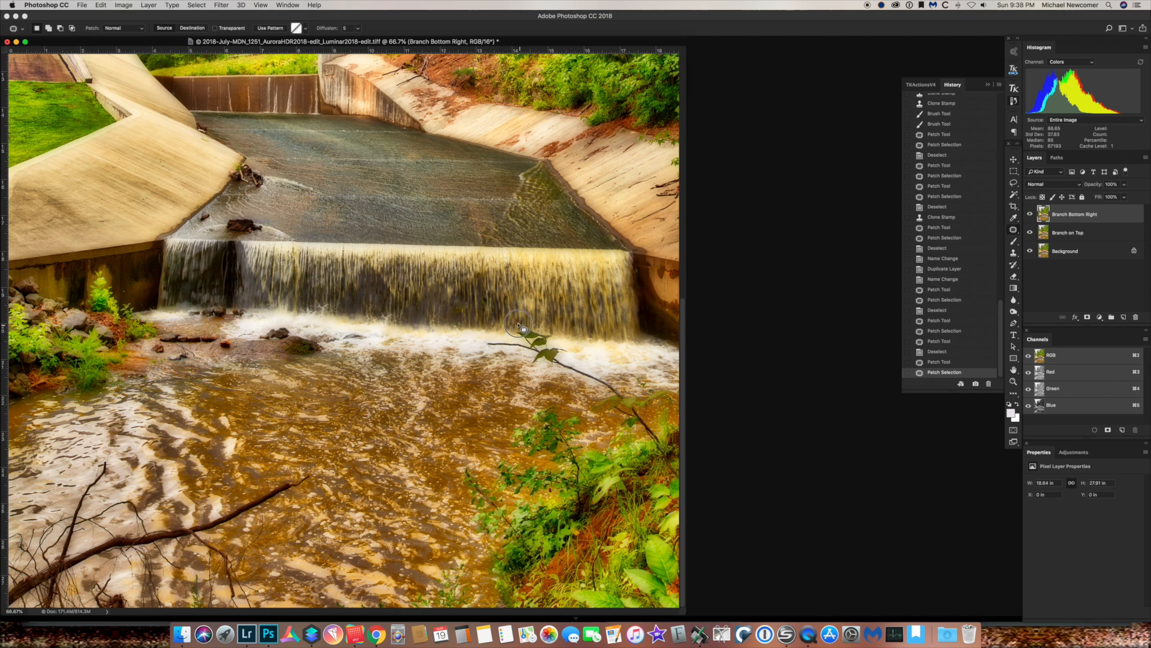
mouse_move(523, 345)
left_mouse_down()
mouse_move(483, 342)
mouse_move(546, 366)
mouse_move(578, 356)
mouse_move(513, 320)
mouse_move(493, 346)
mouse_move(451, 346)
left_mouse_up()
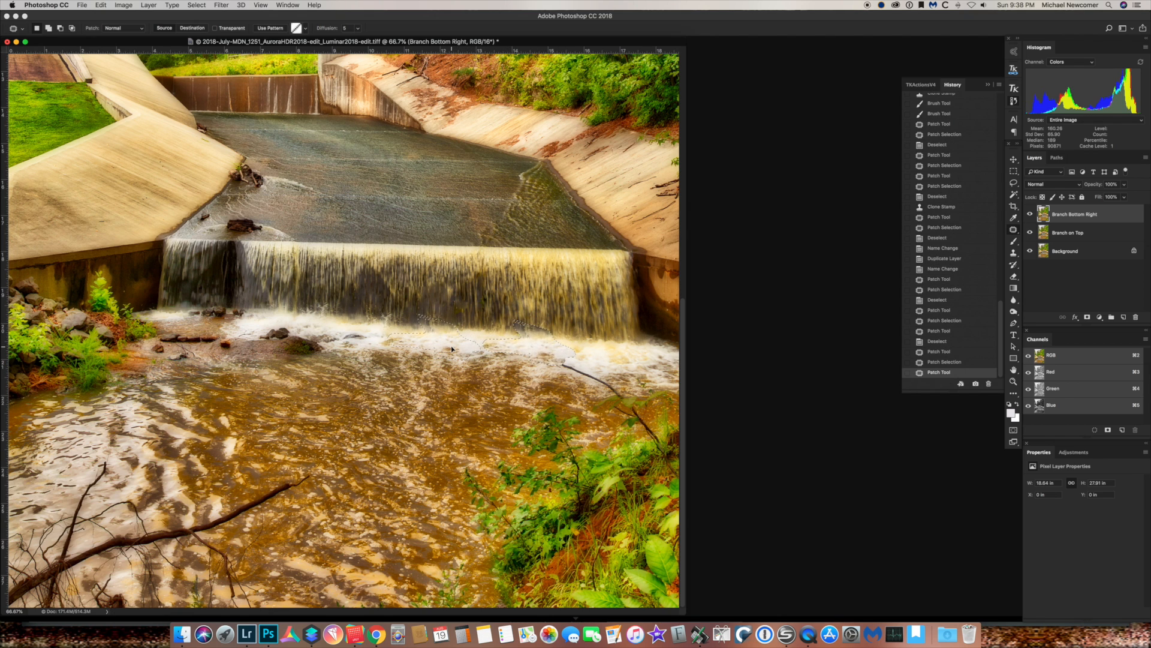
mouse_move(565, 362)
left_mouse_down()
mouse_move(613, 394)
mouse_move(594, 401)
mouse_move(600, 411)
mouse_move(656, 442)
mouse_move(645, 406)
mouse_move(668, 386)
mouse_move(637, 394)
mouse_move(538, 358)
mouse_move(536, 347)
mouse_move(480, 348)
left_mouse_up()
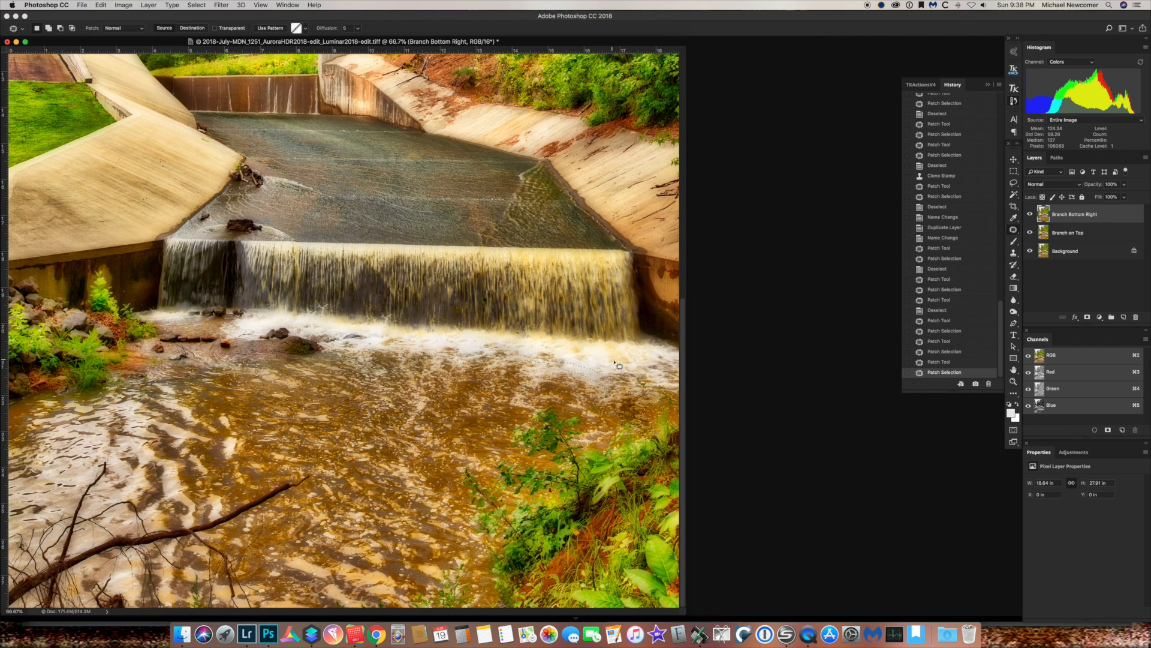
key("super+d")
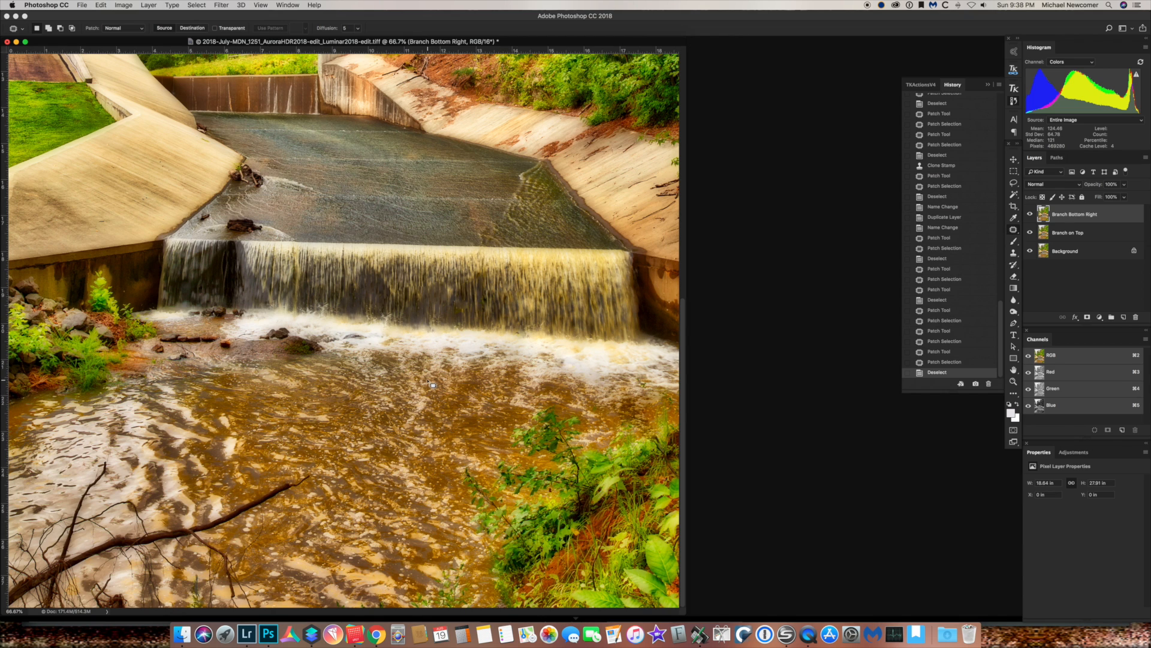
Clone clean falling water over the smudged patch marks in the middle of the waterfall, using a Clone Stamp brush enlarged to 200
left_click(1013, 255)
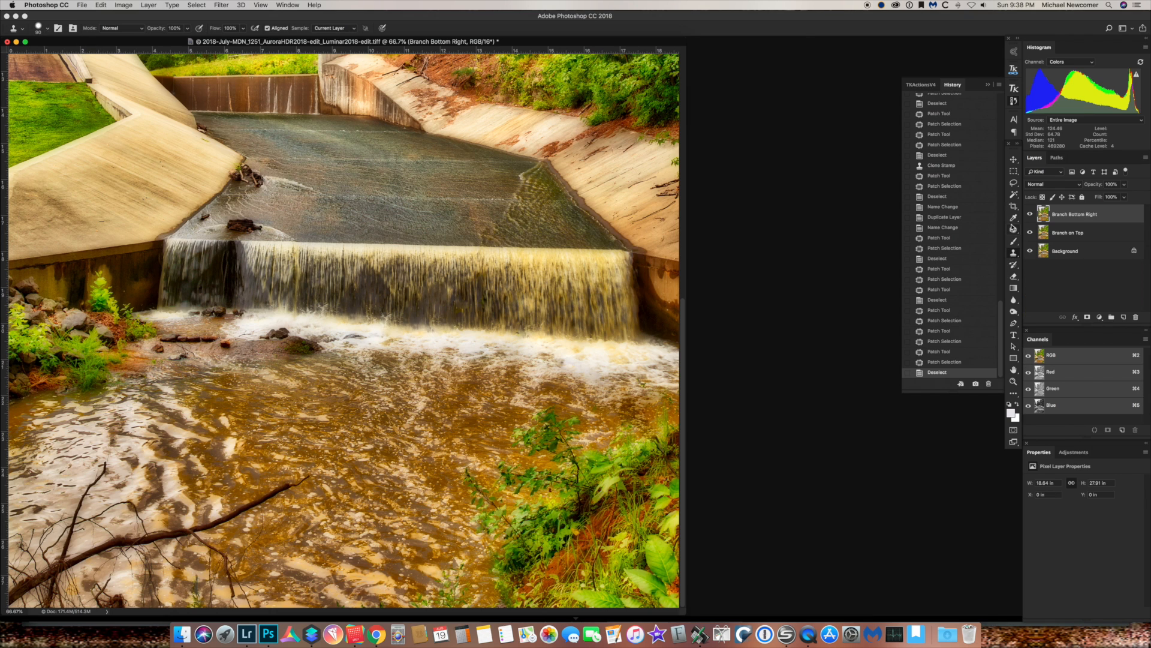
left_click(423, 304)
left_click(438, 309)
key("bracketright")
key("bracketright")
key("bracketright")
key("bracketright")
key("bracketright")
left_click(440, 296)
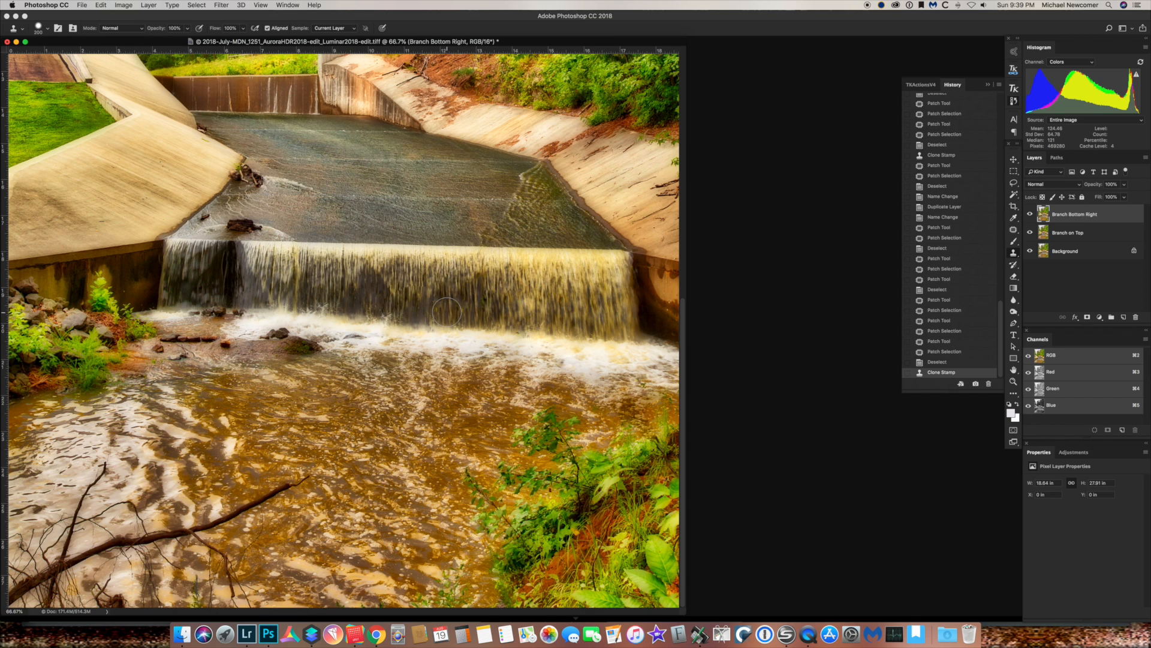
left_click(447, 311)
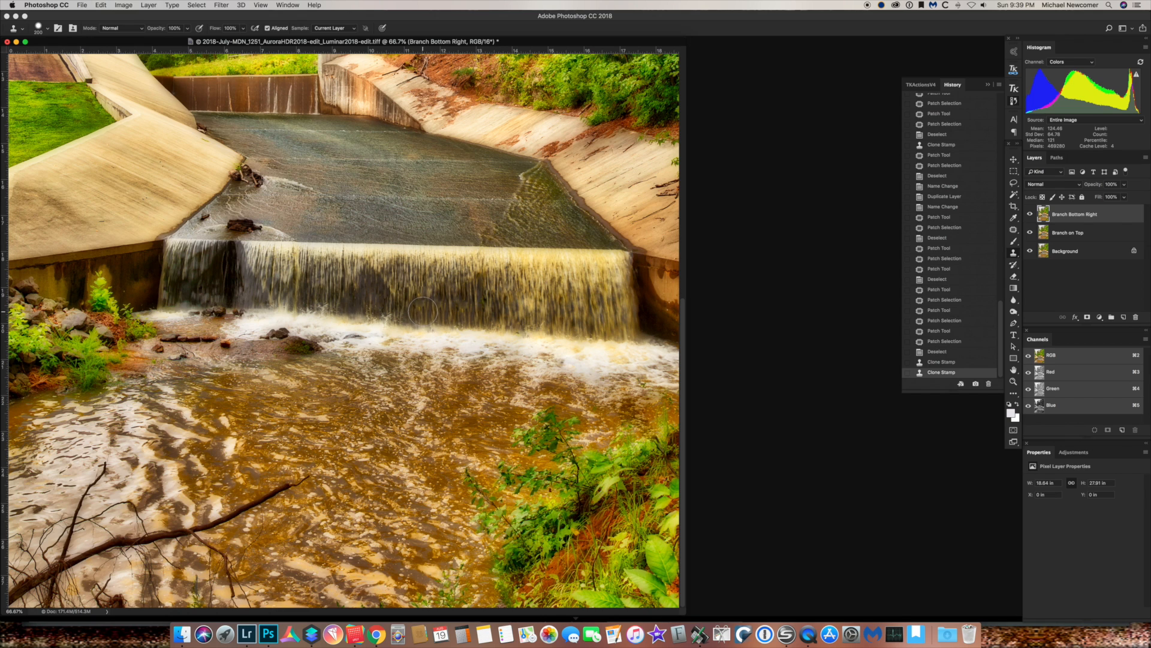
left_click(423, 311)
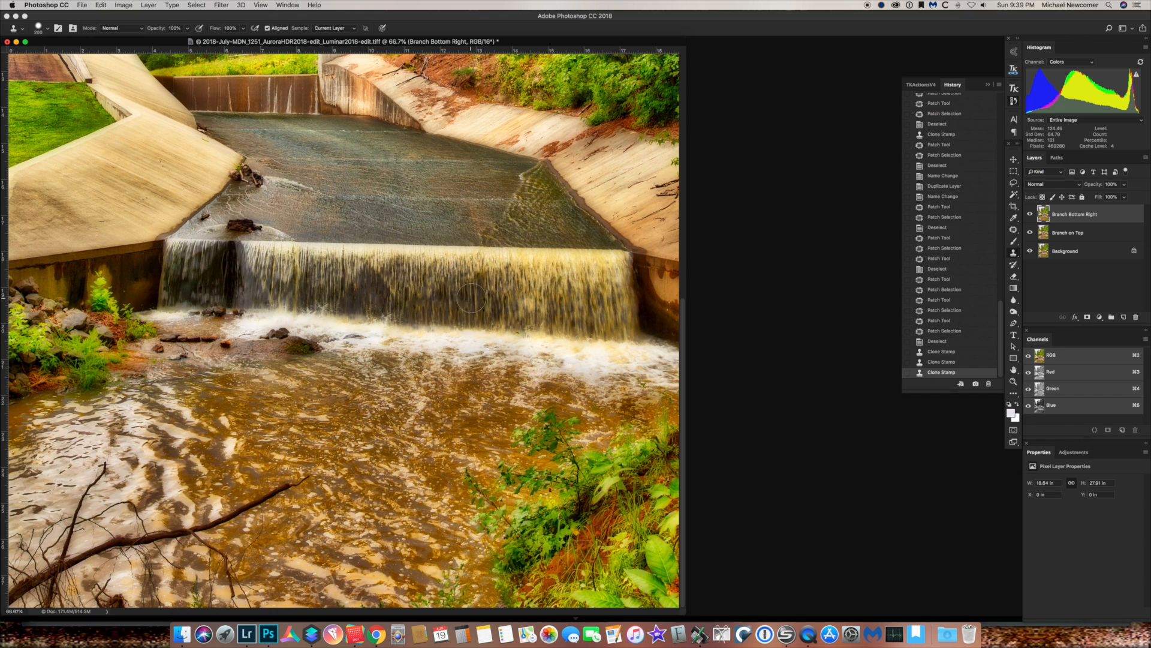
left_click(483, 299)
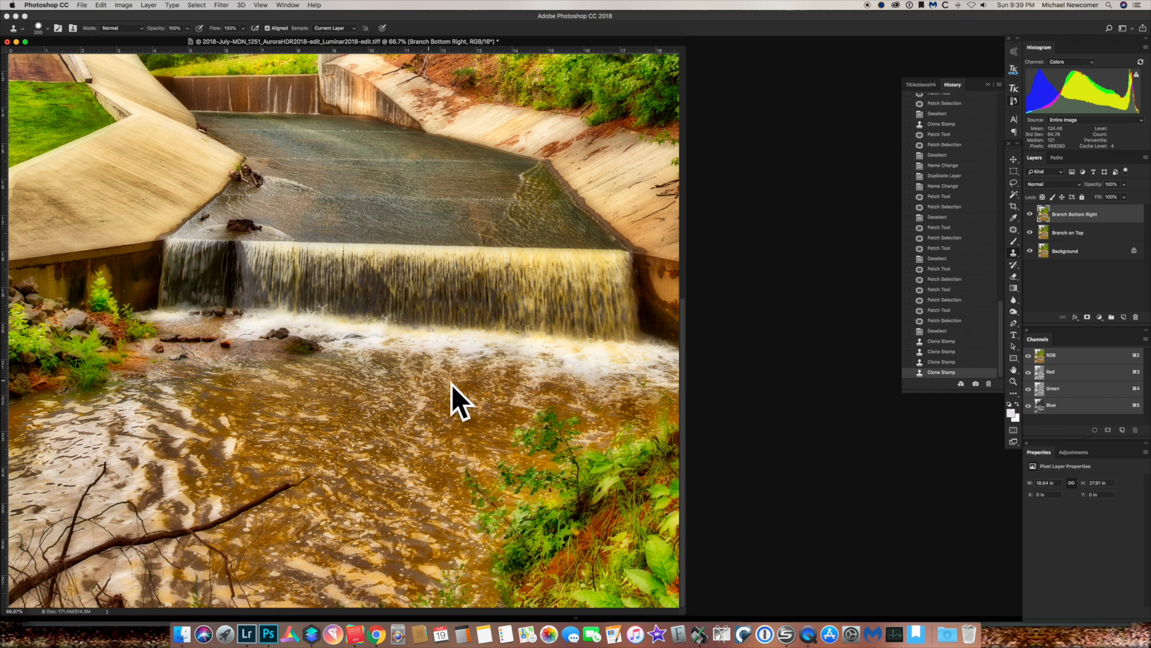
Duplicate the Branch Bottom Right layer and name the copy "Branches Bottom Left"
key("super+0")
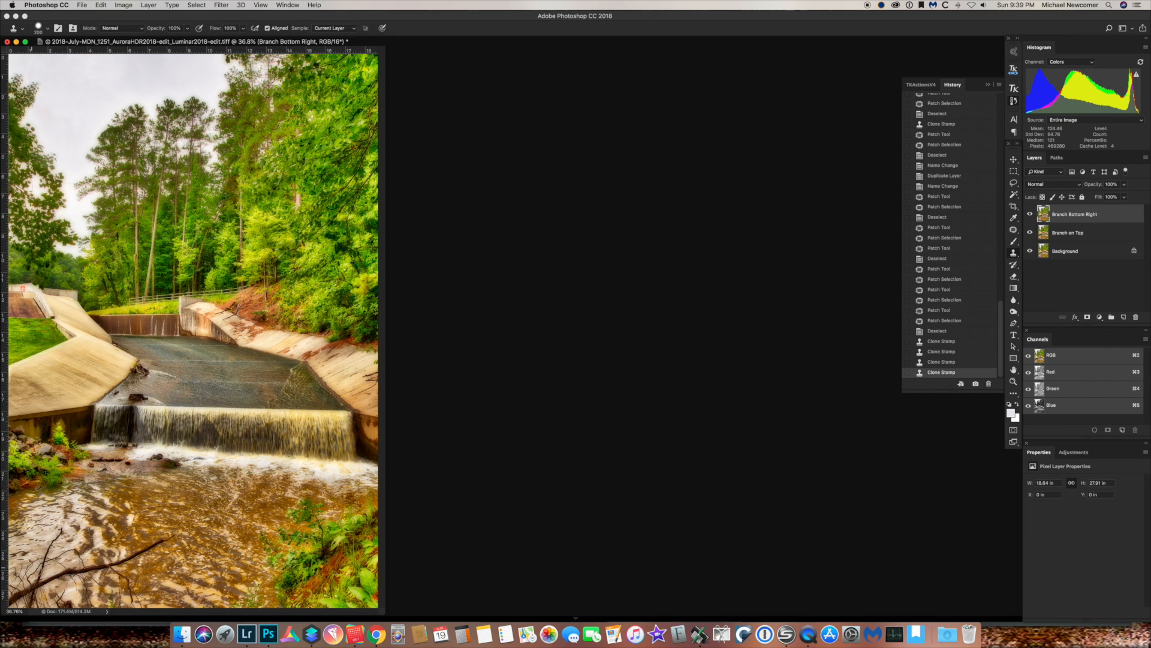
left_click_drag(1094, 216, 1124, 317)
double_click(1108, 215)
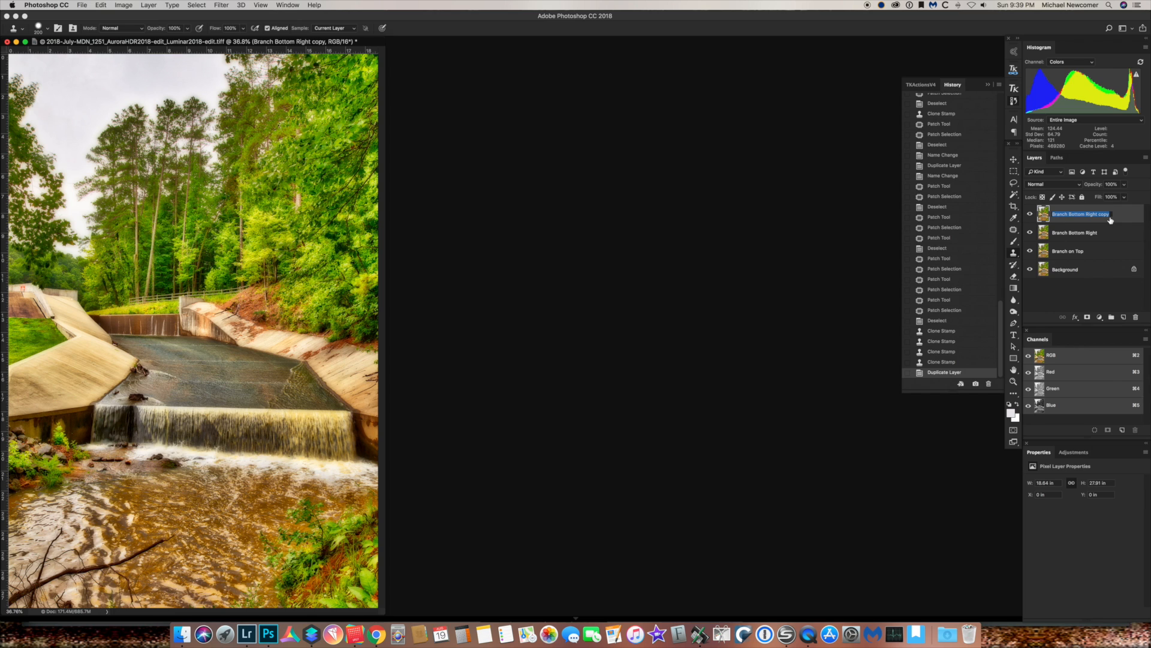
type("Stt")
key("Return")
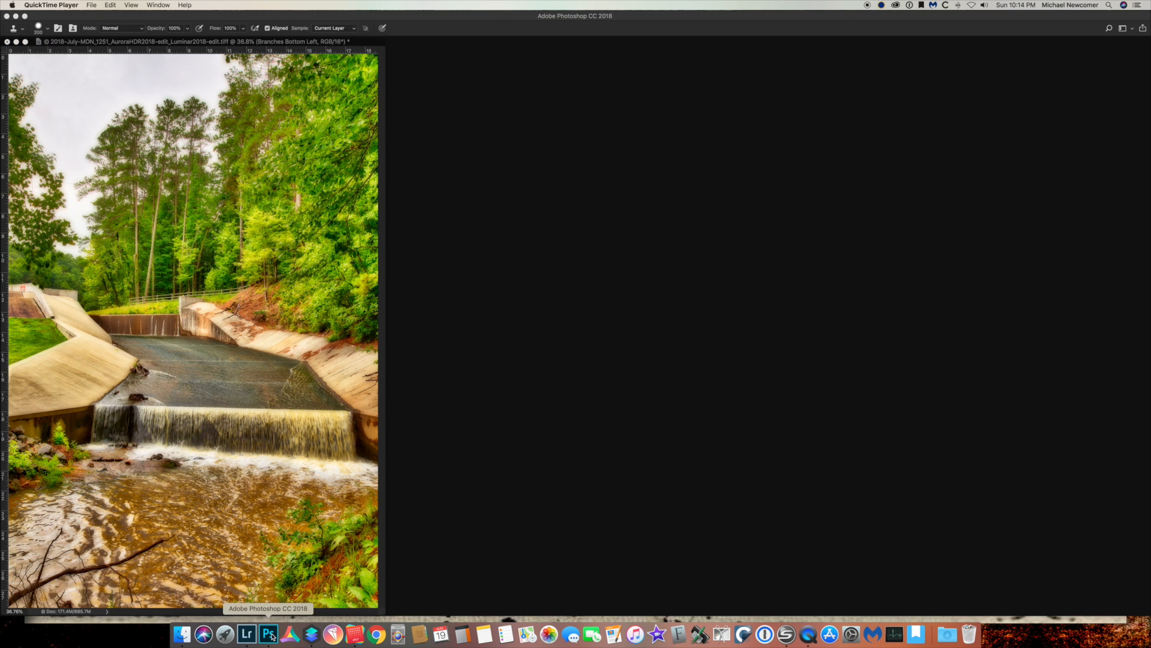
Switch back to Photoshop and patch out the long branch's outer tip and the small twigs below it using nearby brown water
left_click(270, 635)
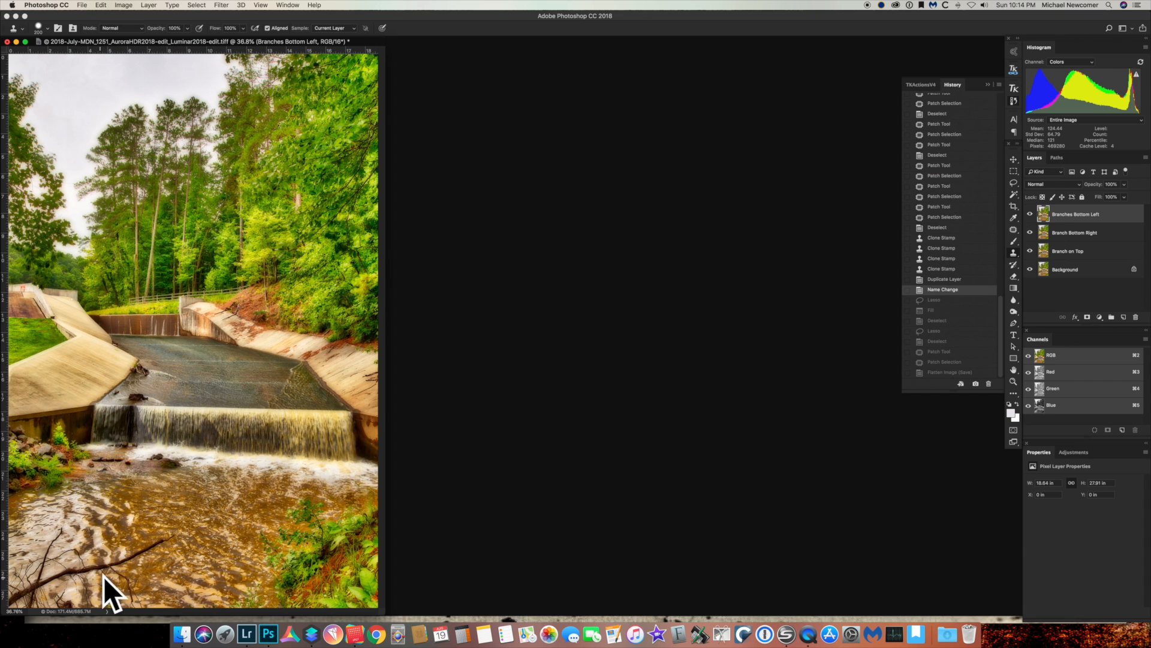
left_click(1015, 232)
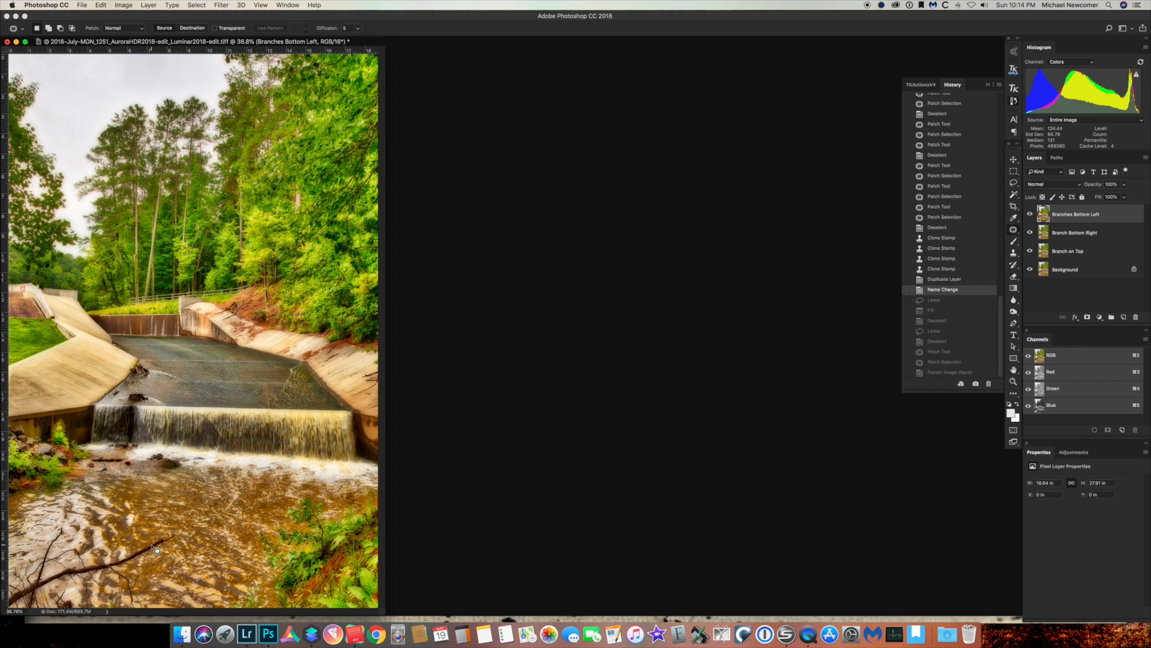
mouse_move(153, 538)
left_mouse_down()
mouse_move(123, 543)
mouse_move(137, 558)
mouse_move(125, 570)
mouse_move(169, 554)
mouse_move(183, 529)
mouse_move(149, 534)
mouse_move(154, 541)
mouse_move(144, 519)
mouse_move(160, 512)
left_mouse_up()
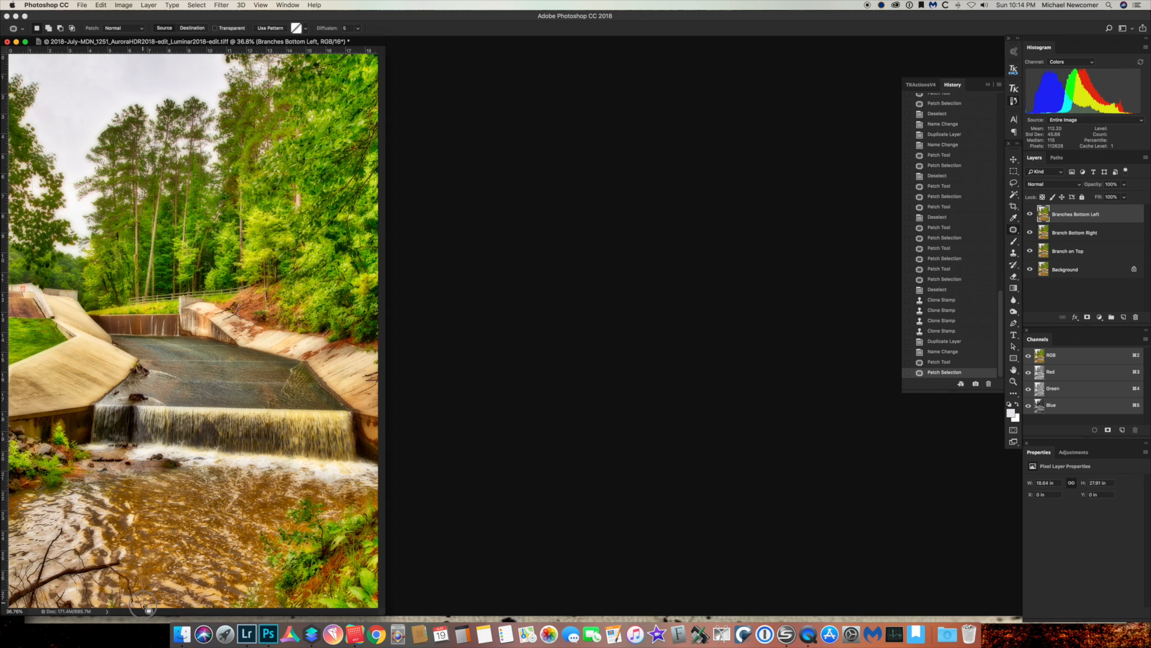
mouse_move(131, 610)
left_mouse_down()
mouse_move(108, 581)
mouse_move(117, 561)
mouse_move(155, 584)
left_mouse_up()
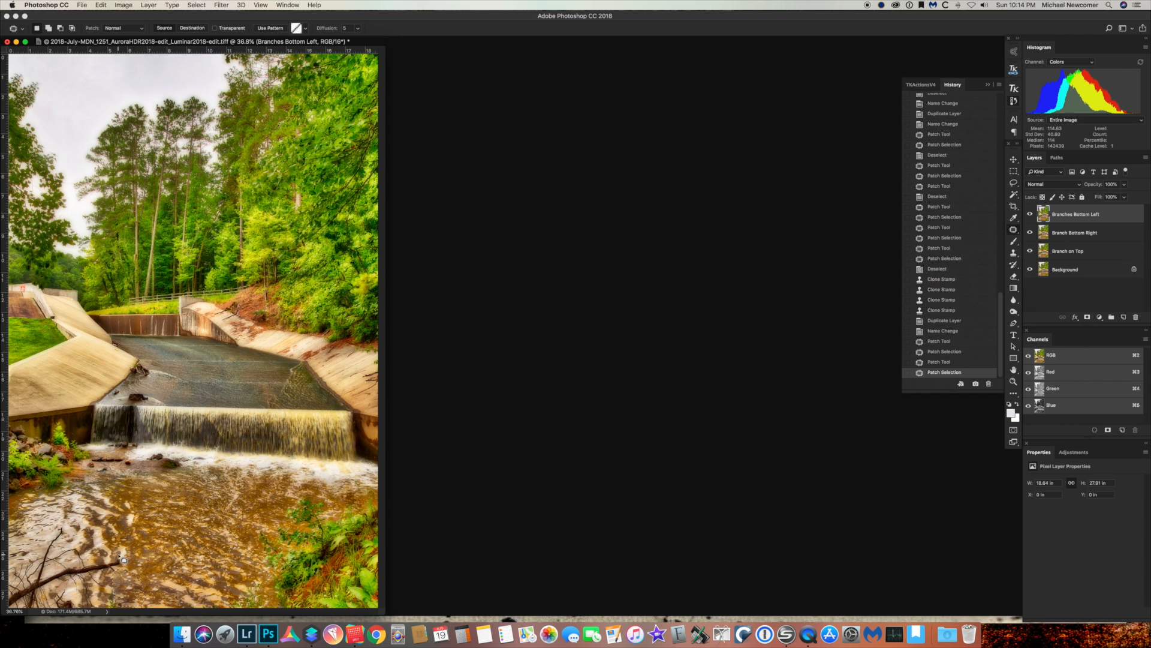
Patch out the upper part of the upright branch and the twigs beside it in the lower-left water using surrounding ripples
mouse_move(67, 530)
left_mouse_down()
mouse_move(44, 551)
mouse_move(57, 520)
mouse_move(69, 526)
mouse_move(46, 544)
left_mouse_up()
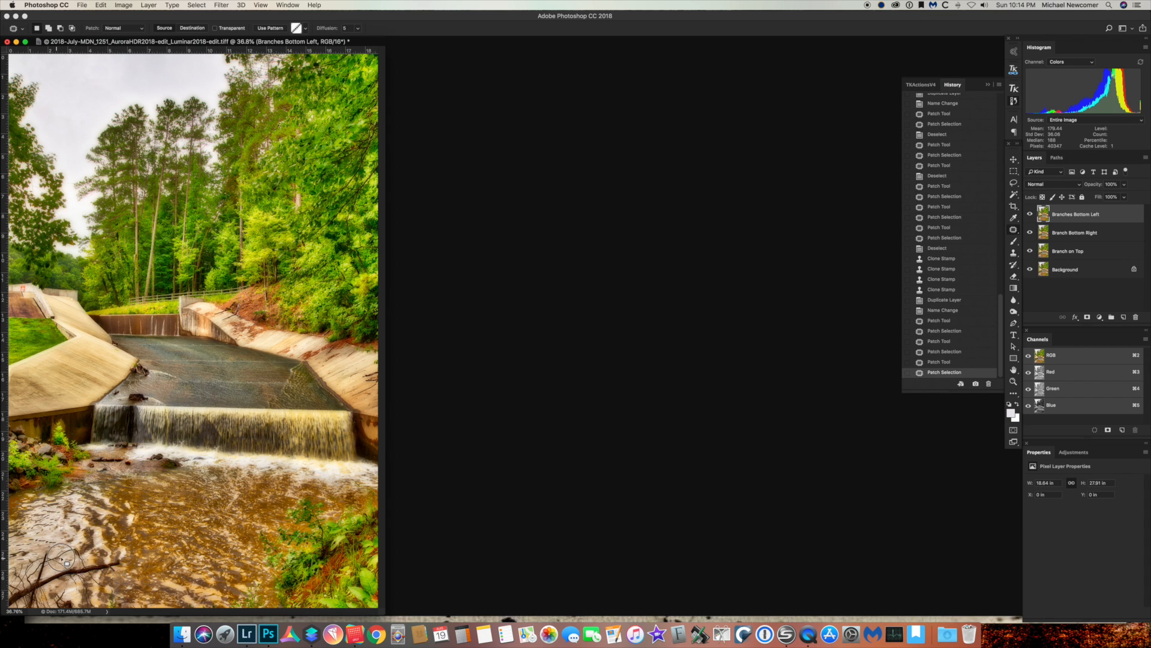
mouse_move(85, 568)
left_mouse_down()
mouse_move(95, 575)
mouse_move(82, 561)
left_mouse_up()
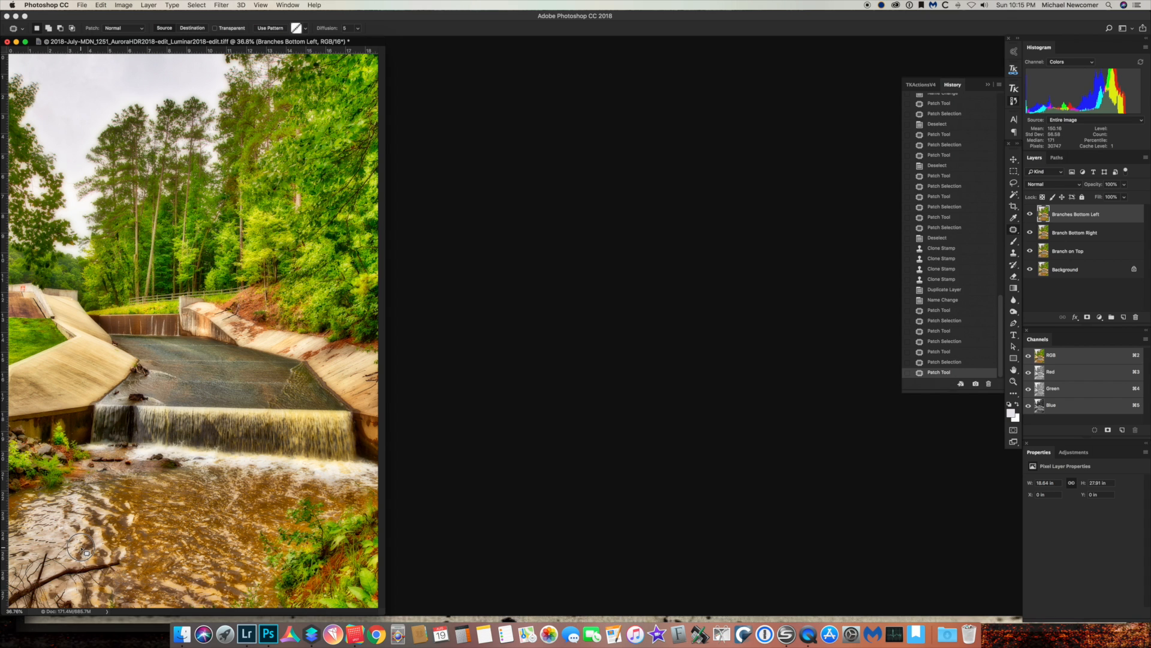
left_click_drag(83, 553, 95, 576)
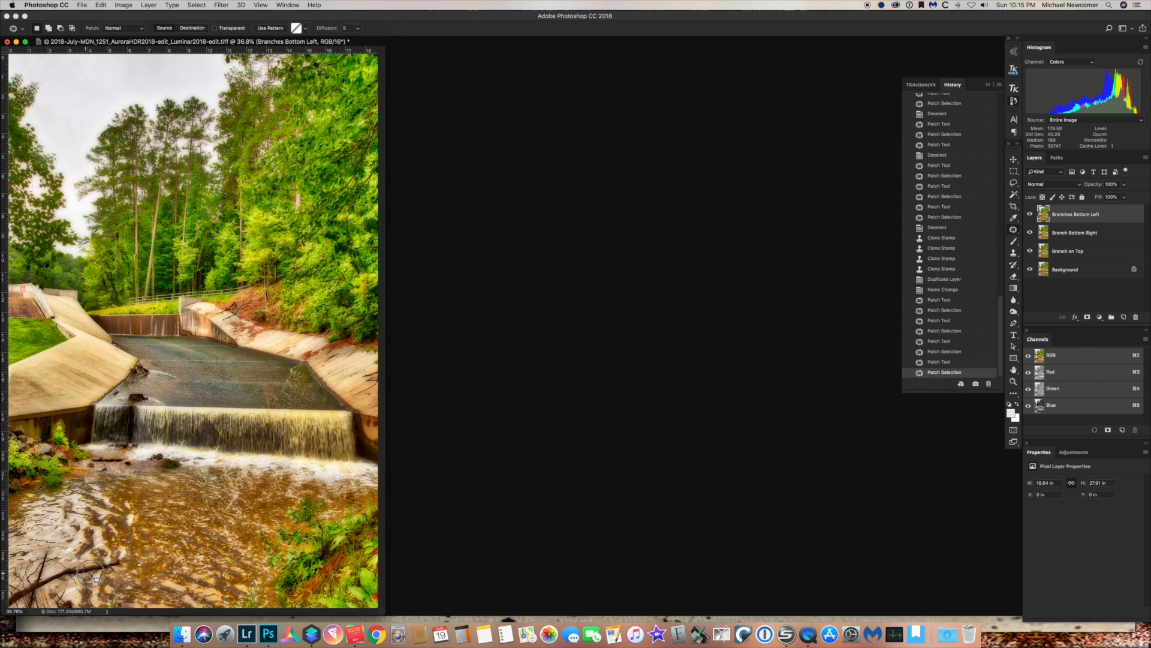
Patch out the outer section of the long branch in the lower-left water and blend the surrounding ripples with nearby water texture
mouse_move(110, 580)
left_mouse_down()
mouse_move(133, 555)
mouse_move(119, 549)
mouse_move(117, 565)
left_mouse_up()
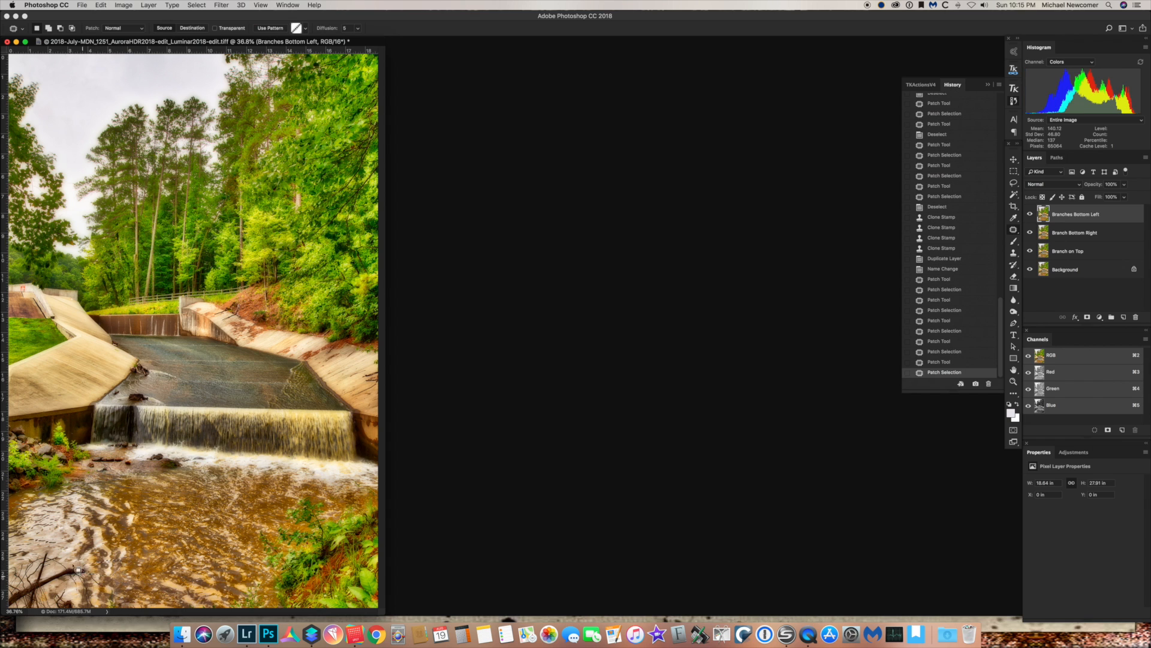
left_click_drag(105, 586, 113, 589)
left_click_drag(93, 574, 101, 588)
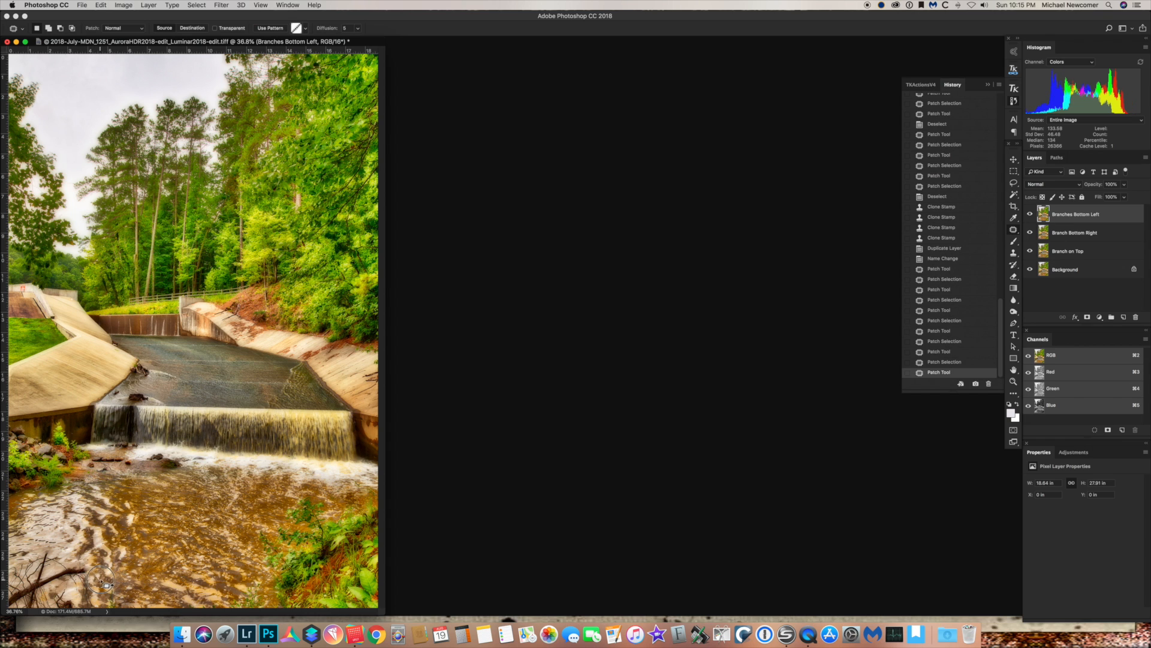
left_click_drag(108, 585, 100, 581)
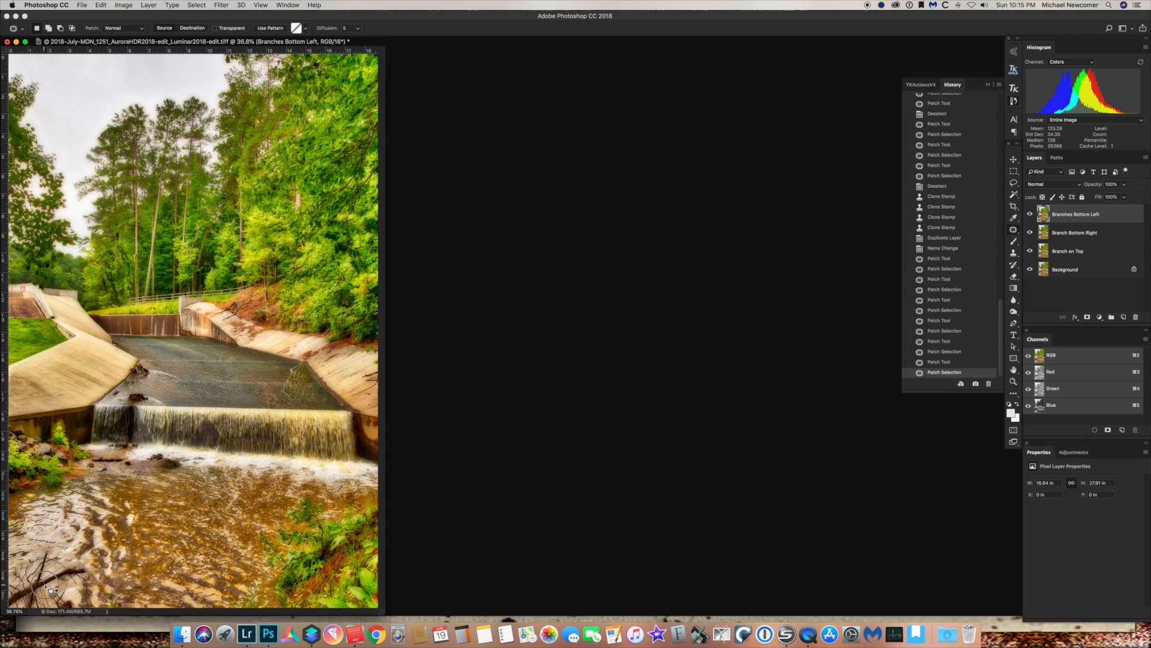
Patch out the inner section of the long branch and the upright twigs near the photo's left edge using clean water
left_click_drag(80, 580, 80, 543)
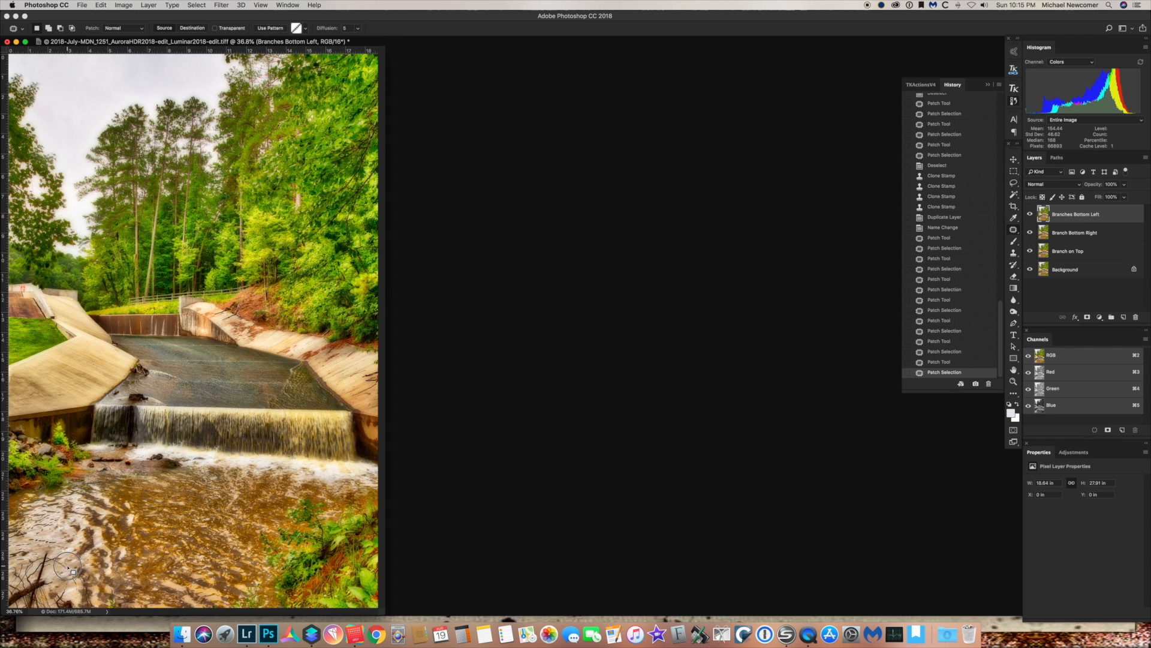
mouse_move(47, 561)
left_mouse_down()
mouse_move(36, 539)
mouse_move(69, 554)
mouse_move(54, 589)
left_mouse_up()
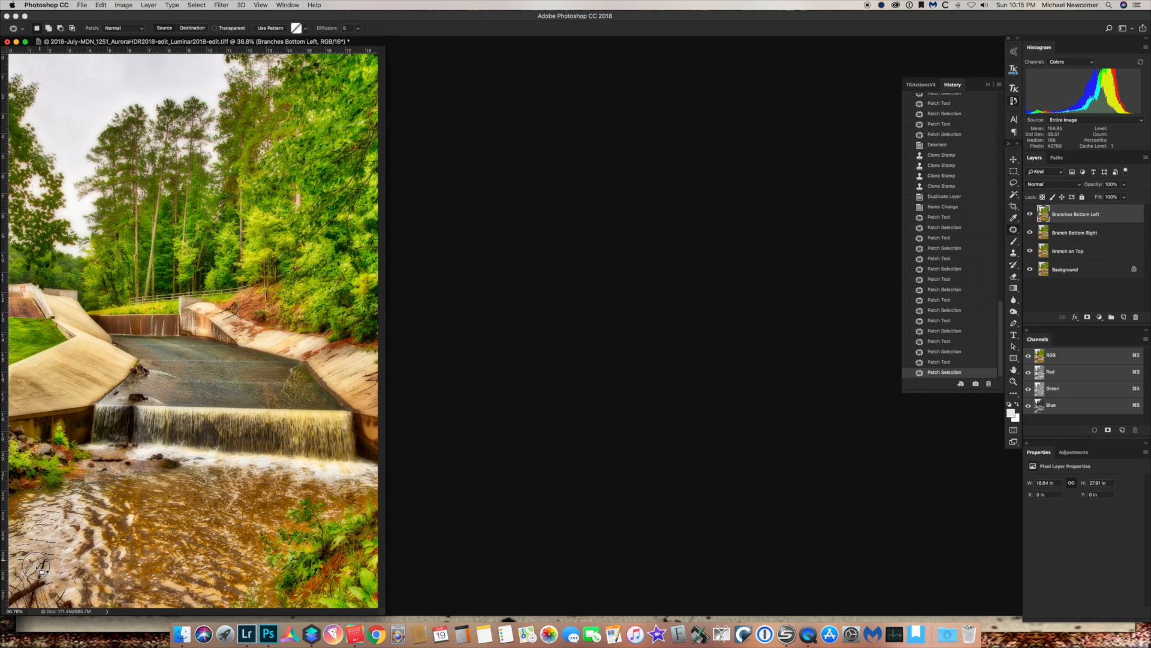
mouse_move(55, 578)
left_mouse_down()
mouse_move(63, 554)
mouse_move(53, 542)
mouse_move(51, 582)
left_mouse_up()
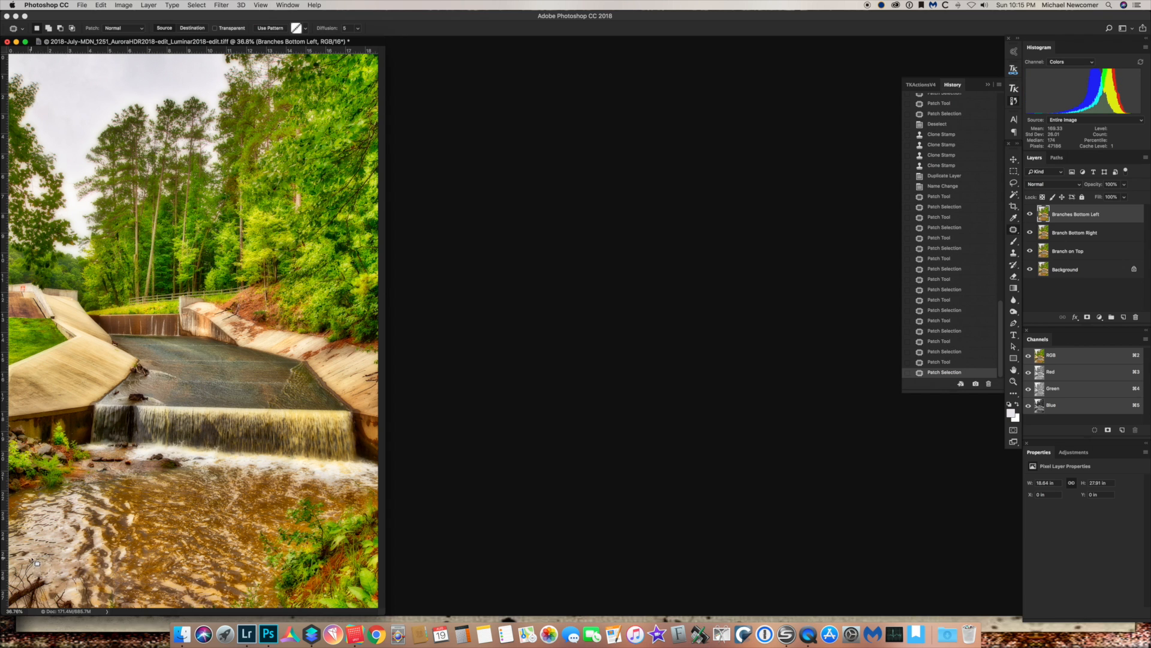
left_click_drag(19, 569, 63, 551)
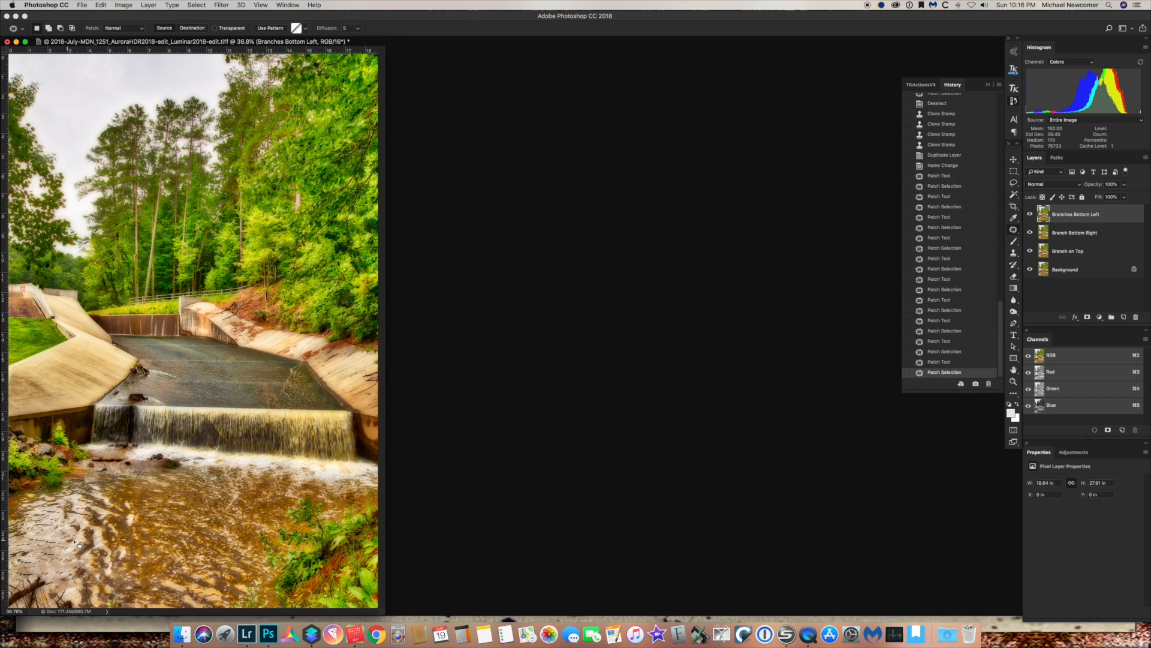
Patch the leftover smudged spots in the brown water to the right of the removed branches
mouse_move(88, 583)
left_mouse_down()
mouse_move(93, 603)
mouse_move(73, 594)
mouse_move(82, 579)
left_mouse_up()
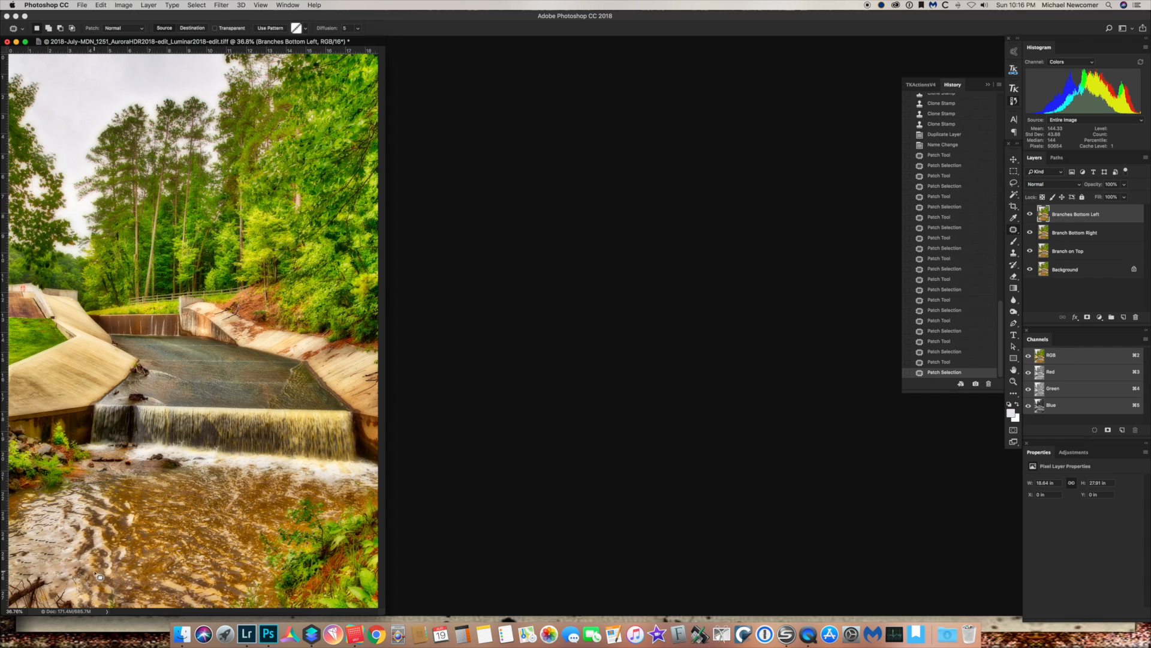
key("super+d")
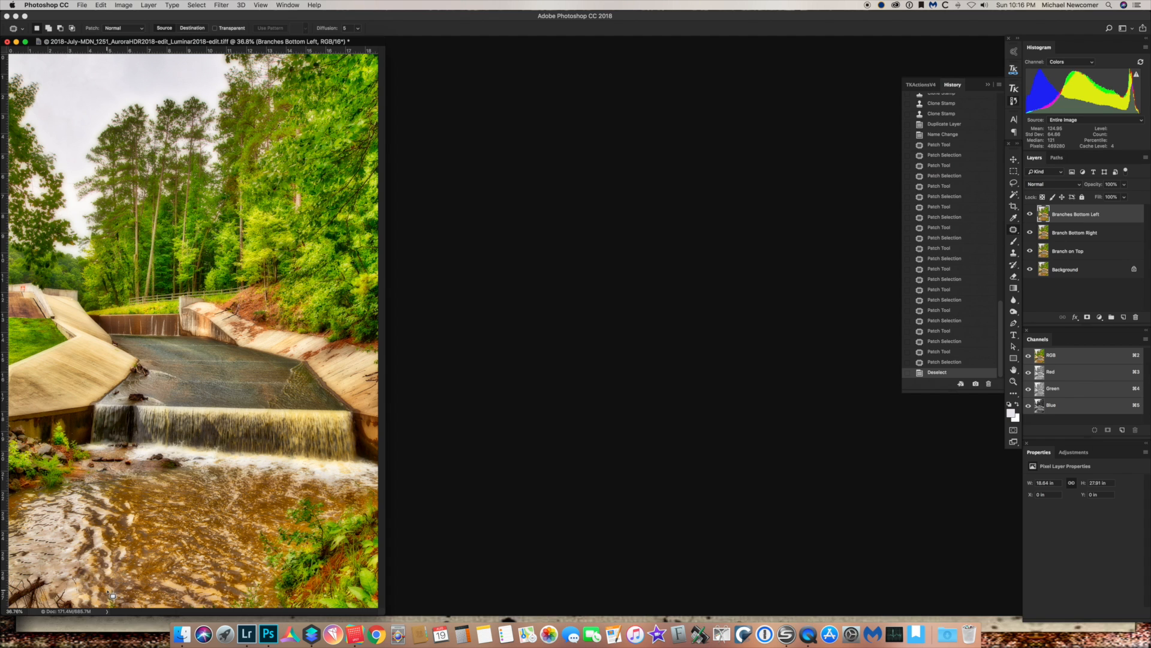
mouse_move(117, 587)
left_mouse_down()
mouse_move(106, 585)
mouse_move(123, 593)
left_mouse_up()
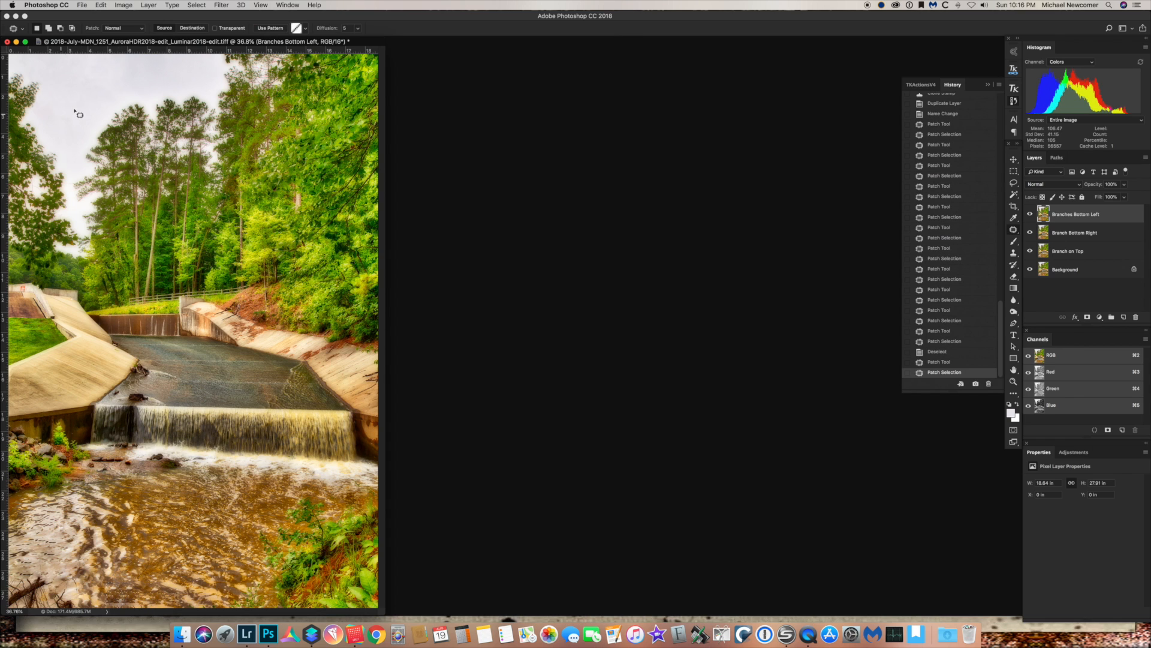
Lasso the remaining branch stubs in the photo's lower-left corner, fill them with Content-Aware at 100% opacity, and clear the selection
left_click(1014, 183)
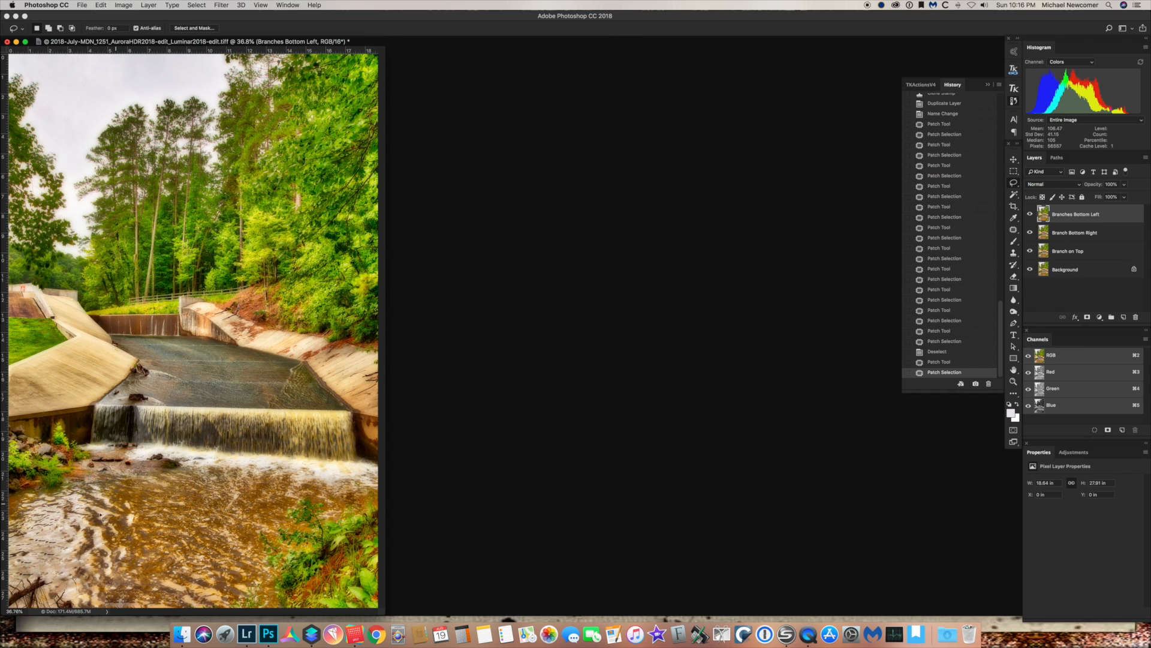
key("super+d")
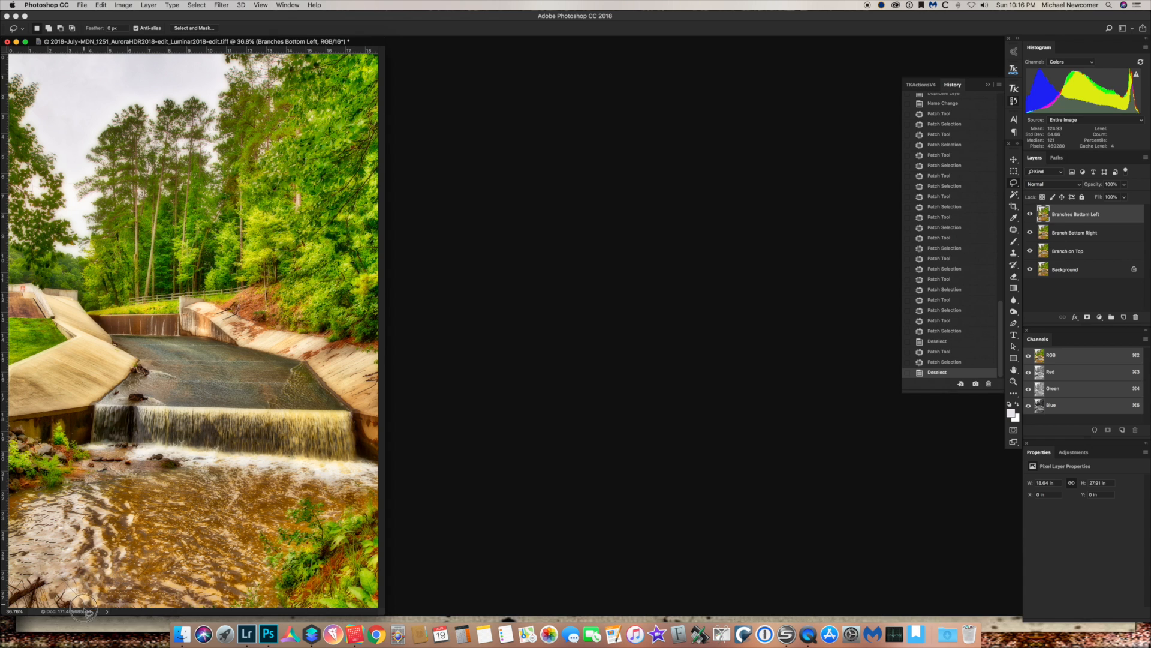
mouse_move(25, 614)
left_mouse_down()
mouse_move(11, 576)
mouse_move(35, 569)
mouse_move(51, 572)
mouse_move(76, 617)
left_mouse_up()
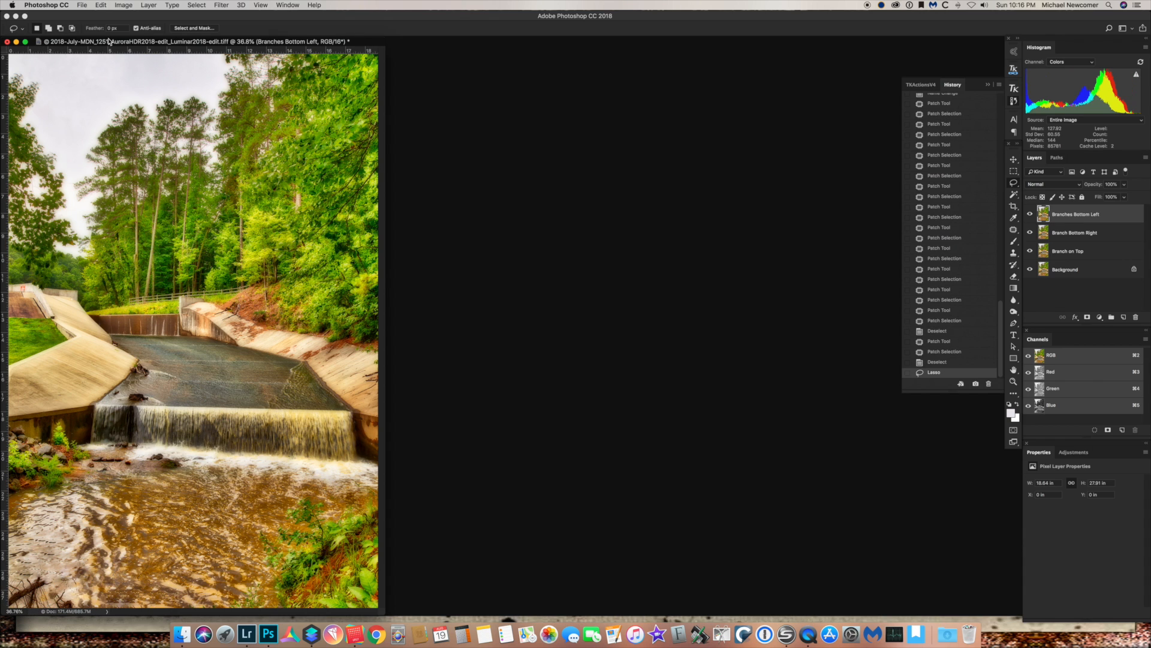
left_click(101, 4)
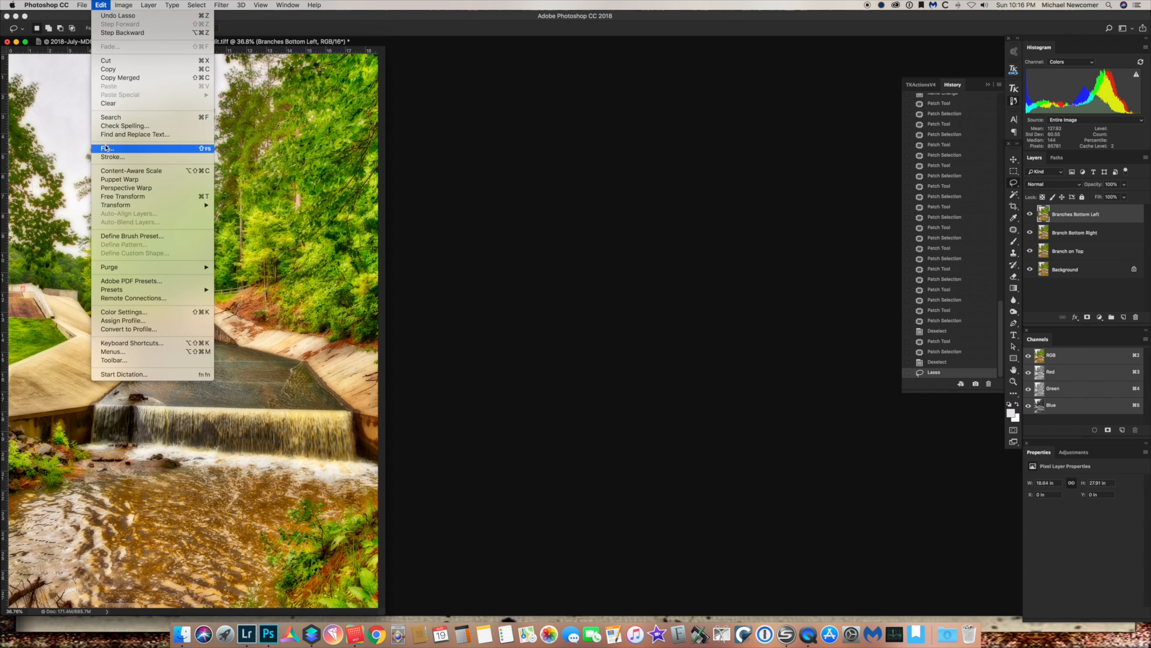
left_click(169, 146)
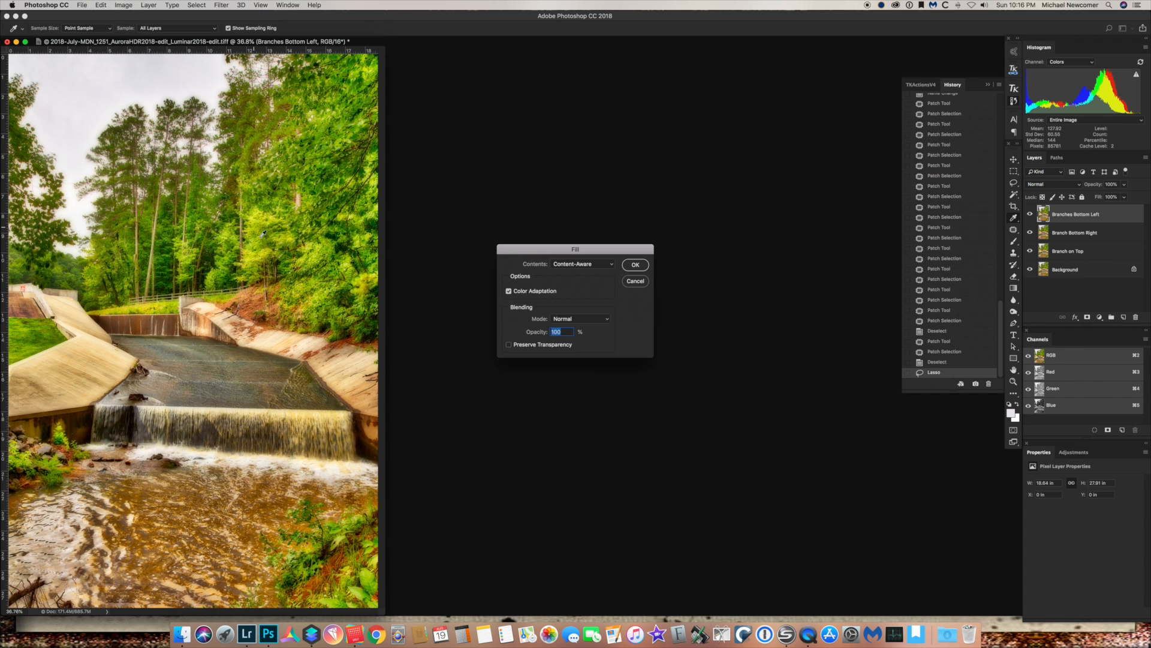
left_click(635, 265)
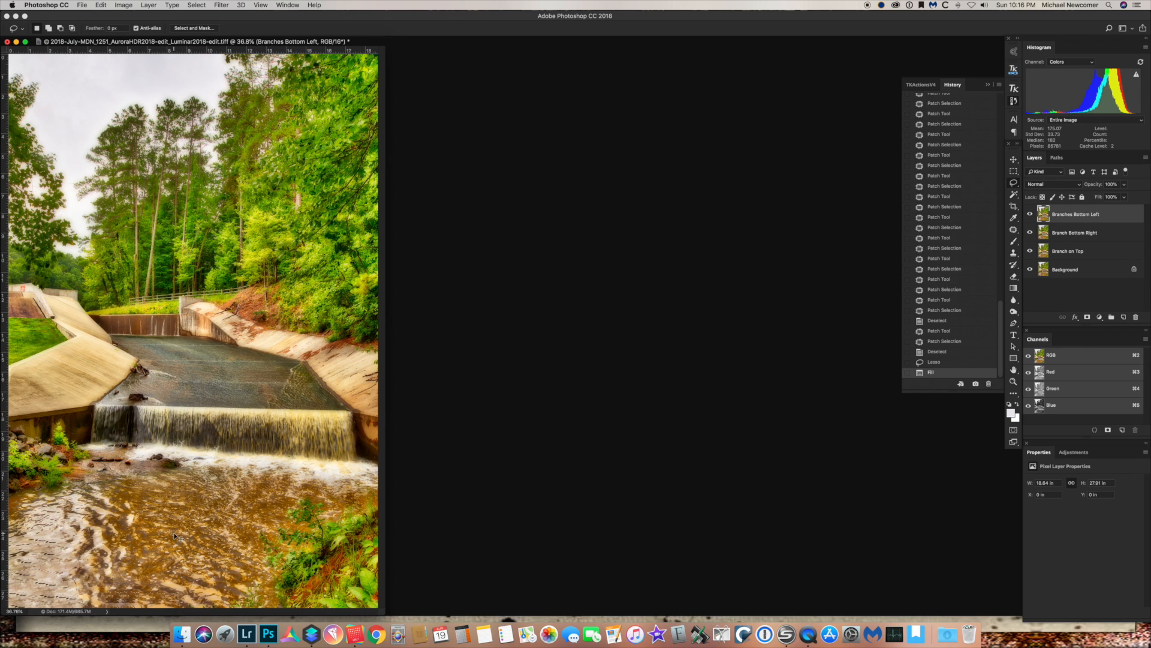
key("super+d")
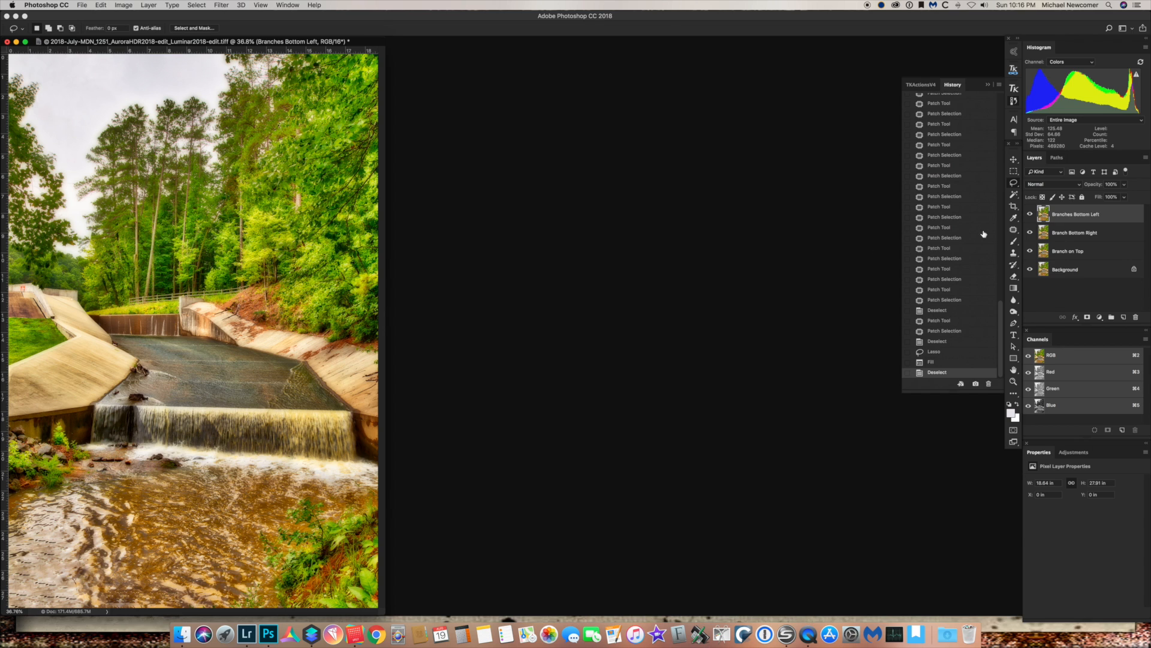
Clone clean ripples over the repeated and smudged marks in the lower-left water using a reduced Clone Stamp brush
left_click(1014, 253)
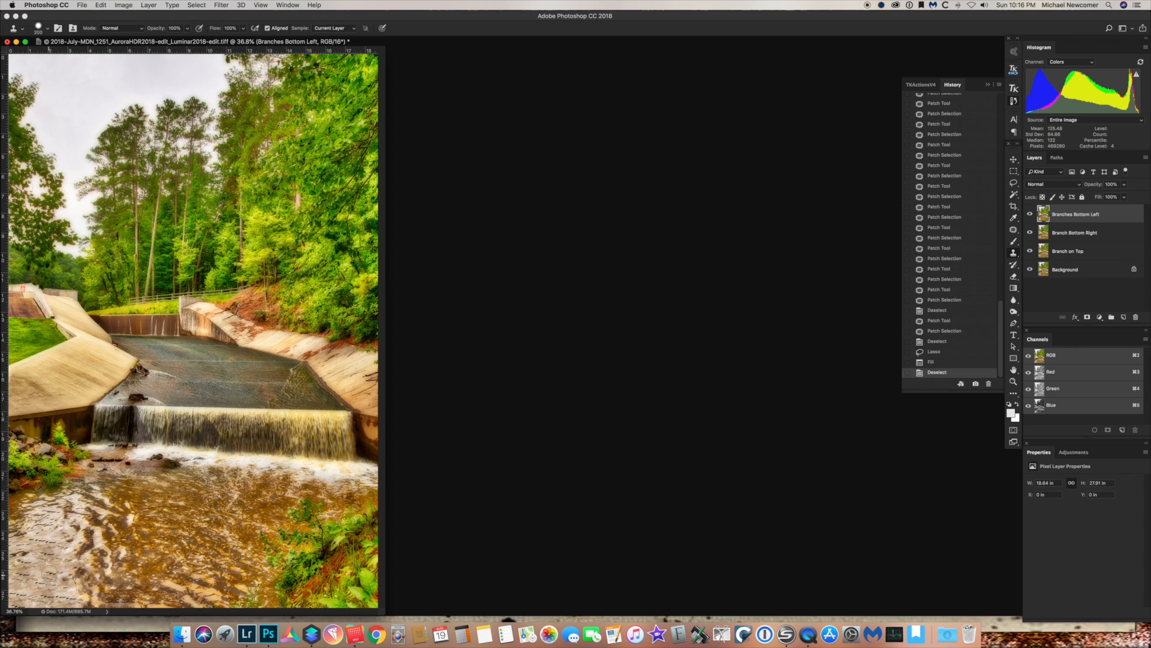
key("bracketleft")
key("bracketleft")
key("bracketleft")
left_click(41, 596)
left_click(49, 586)
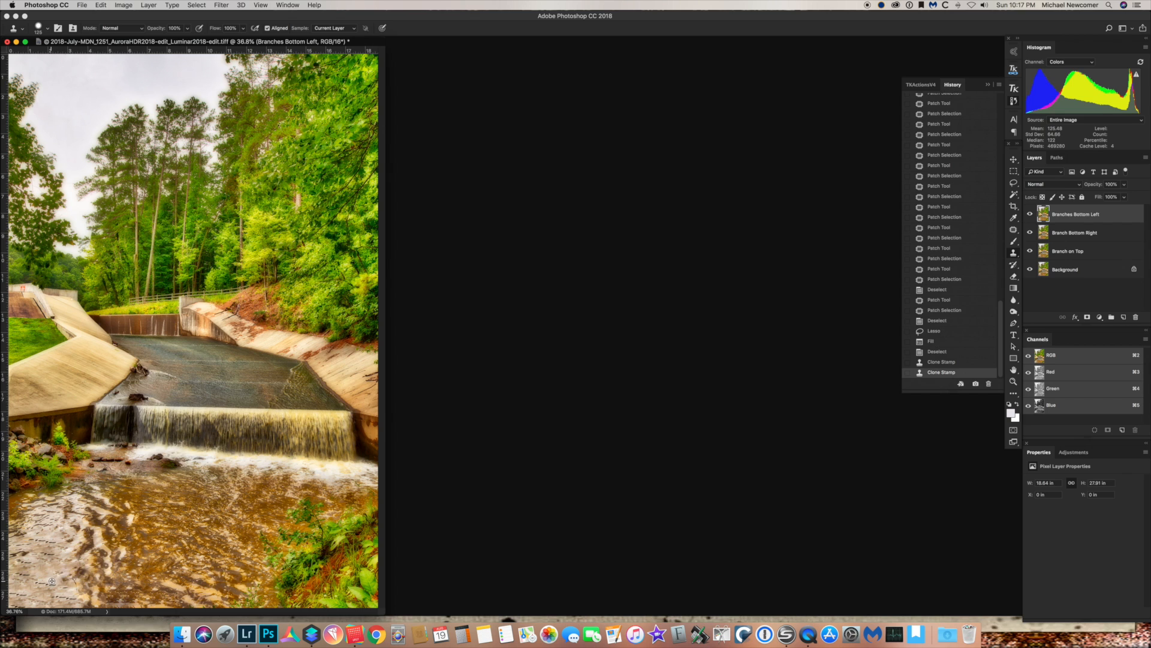
left_click(49, 585)
left_click(45, 580)
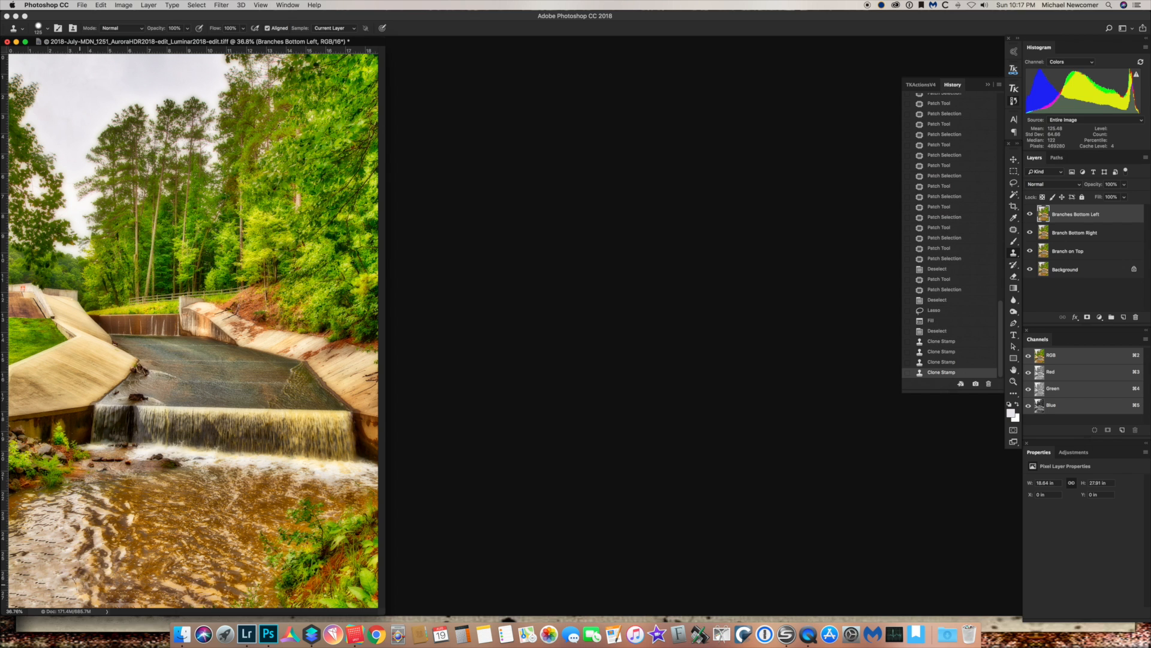
left_click(33, 582)
left_click(34, 581)
left_click(26, 576)
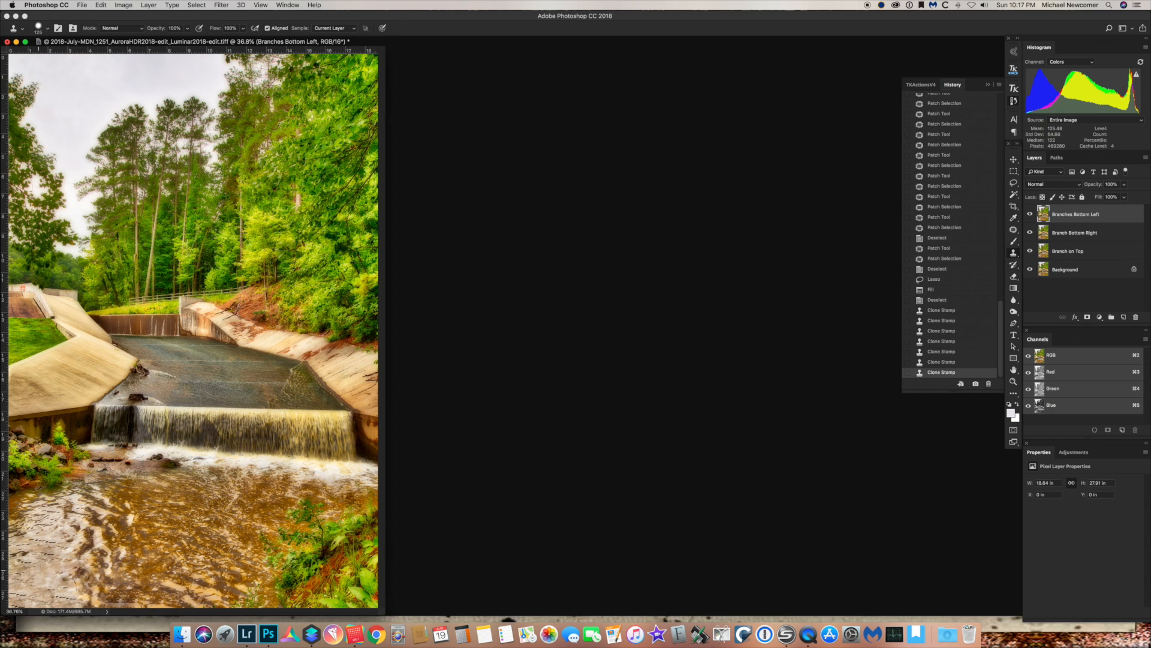
left_click(33, 561)
left_click(24, 595)
left_click(54, 598)
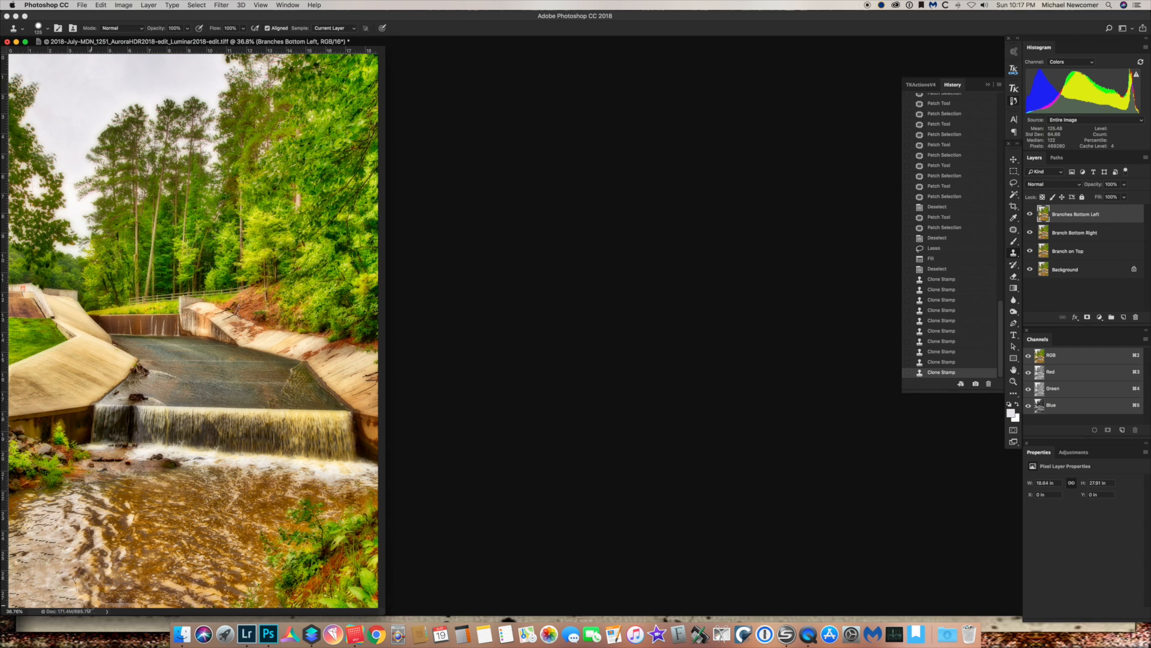
left_click(63, 597)
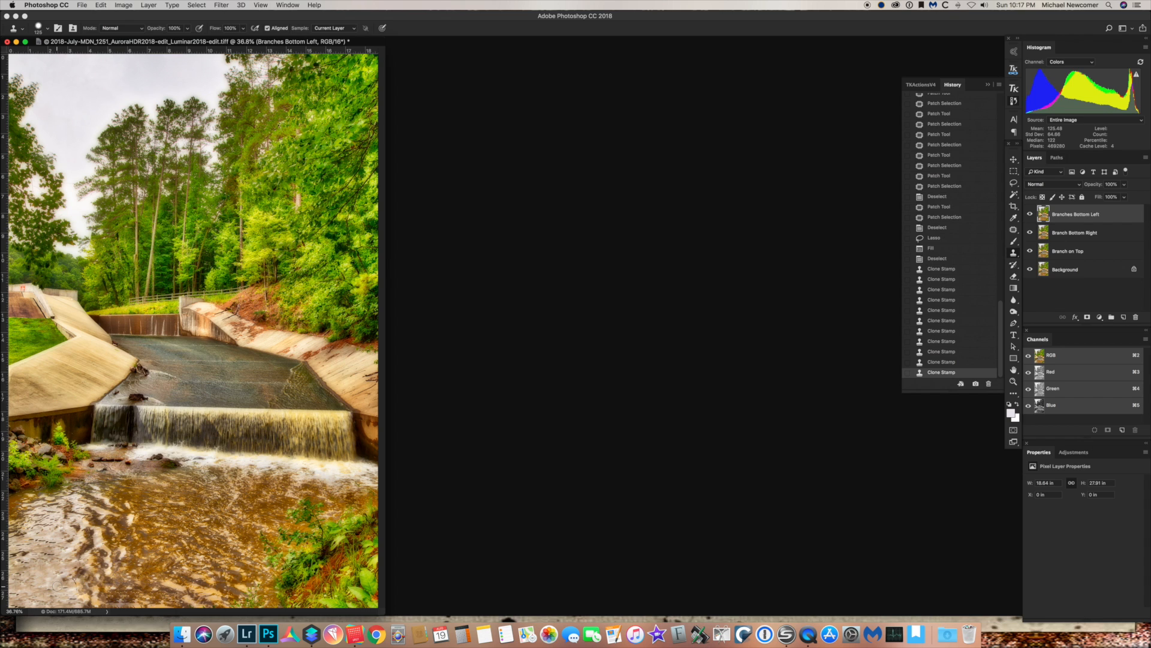
left_click(72, 599)
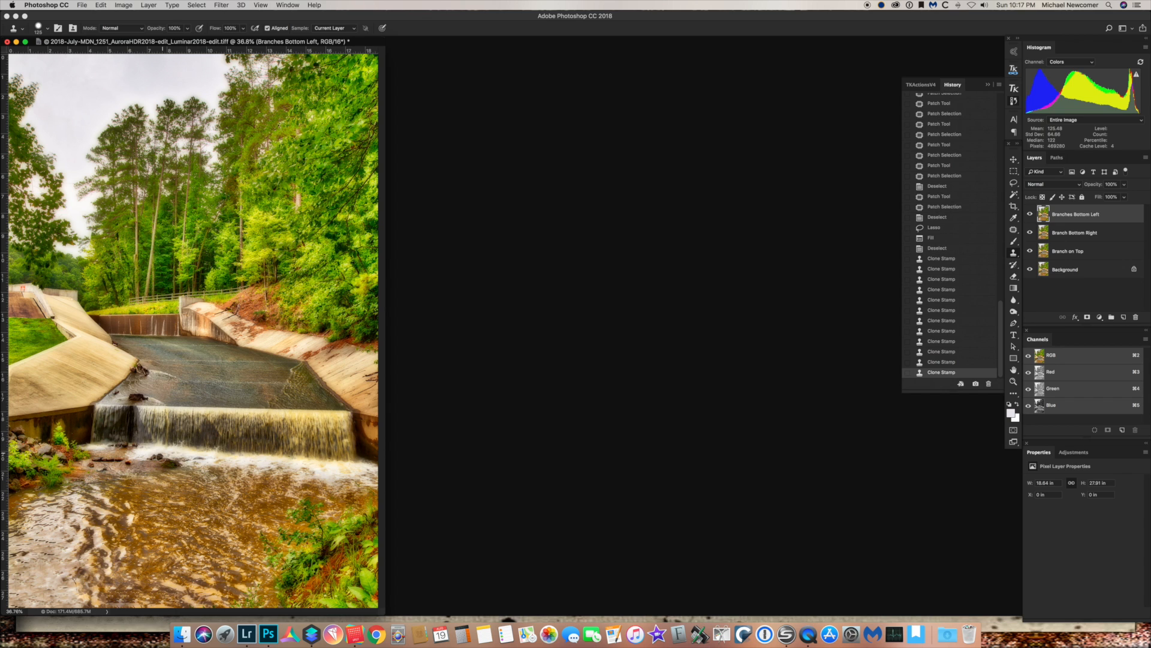
Compare the lower-left water before and after retouching by toggling the Branches Bottom Left layer's visibility, leaving it hidden
left_click(1031, 214)
left_click(1031, 214)
left_click(1031, 214)
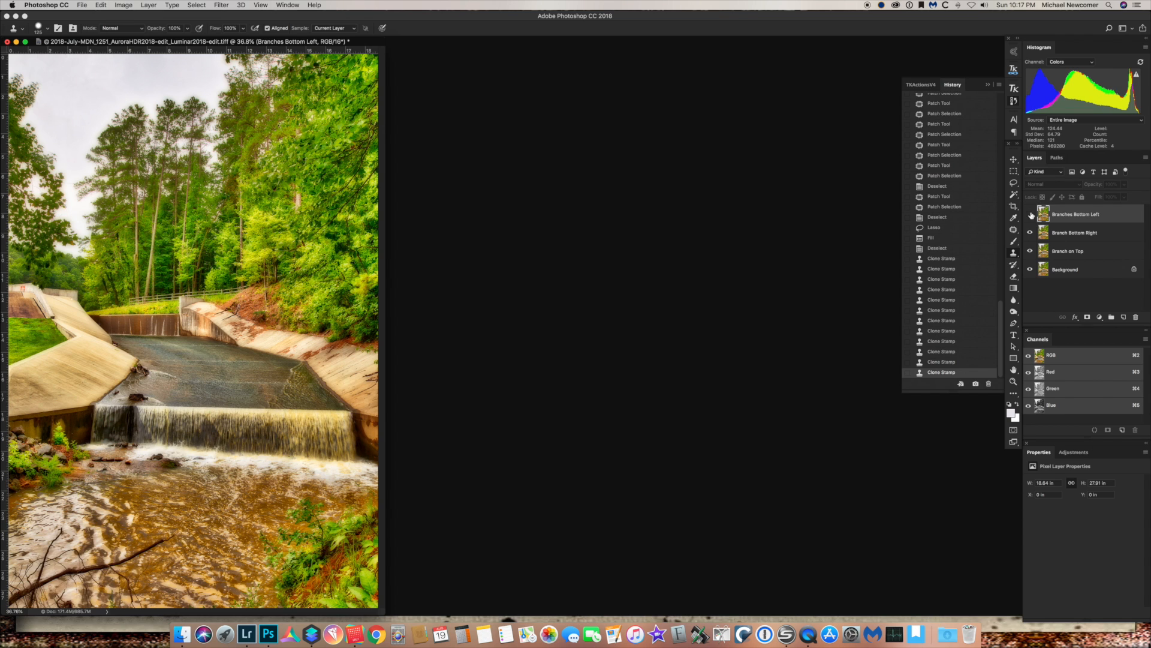
left_click(1031, 214)
left_click(1031, 214)
Compare the waterfall and right-hand water before and after retouching by toggling the Branch Bottom Right layer's visibility
left_click(1029, 233)
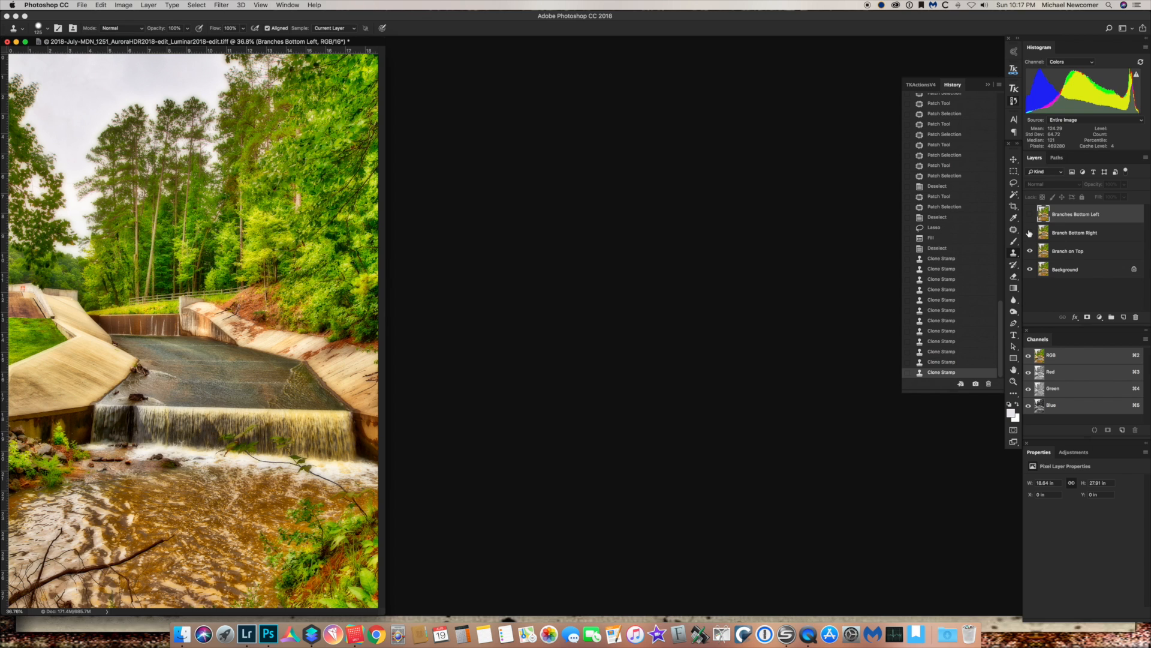
left_click(1029, 233)
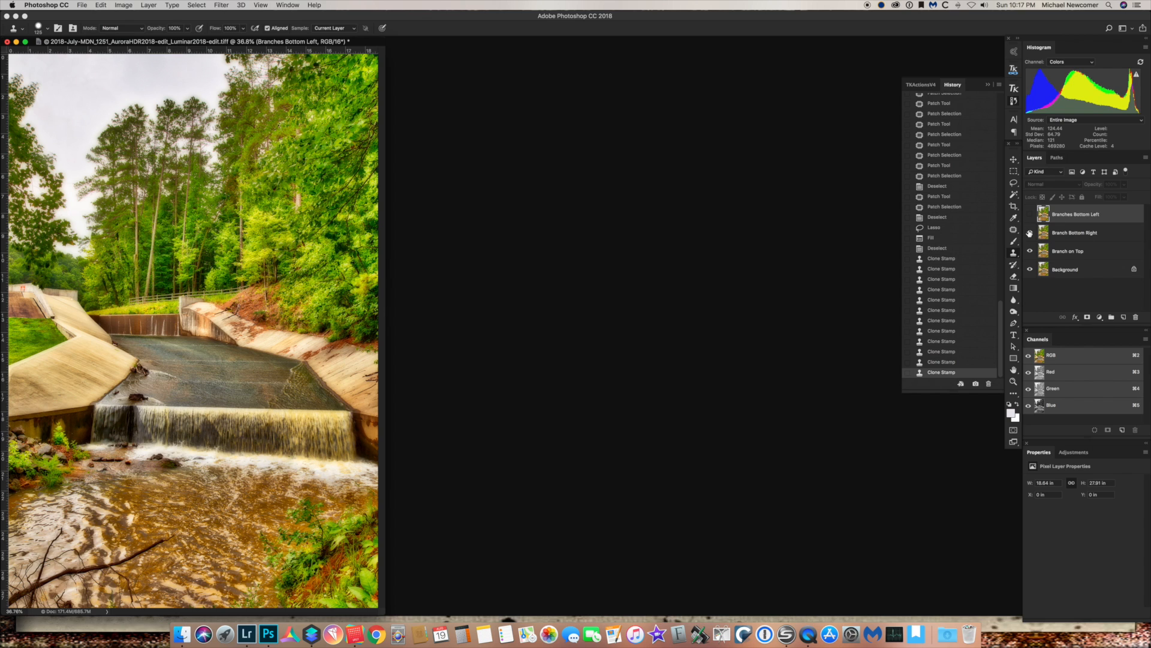
left_click(1030, 234)
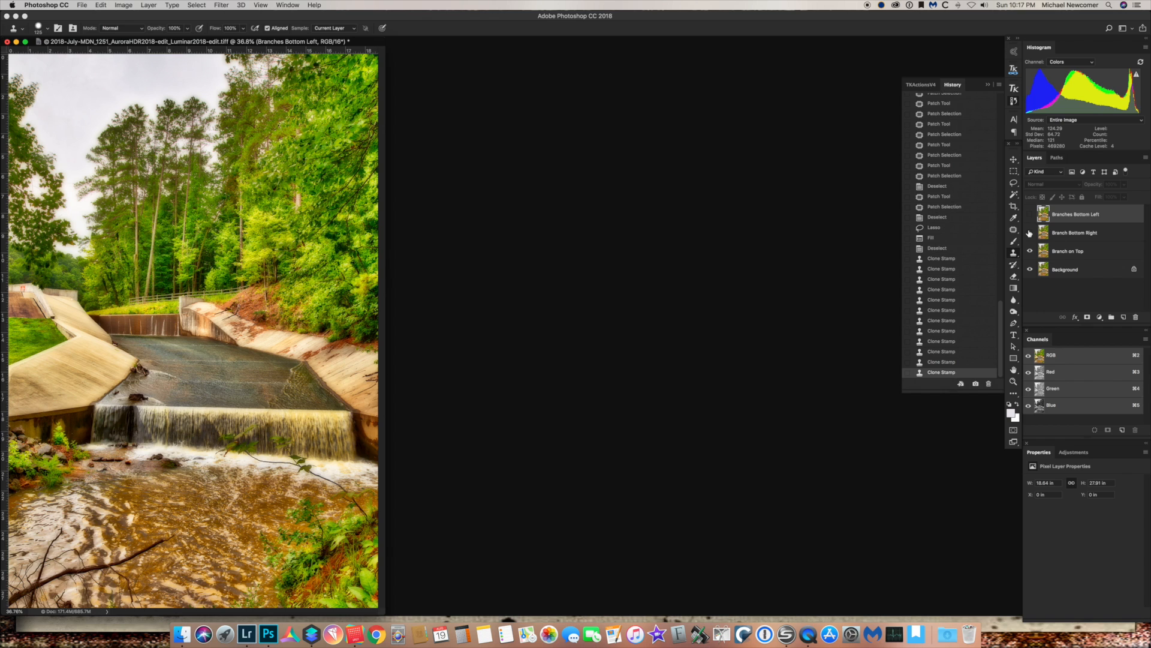
left_click(1030, 233)
left_click(1029, 233)
left_click(1029, 233)
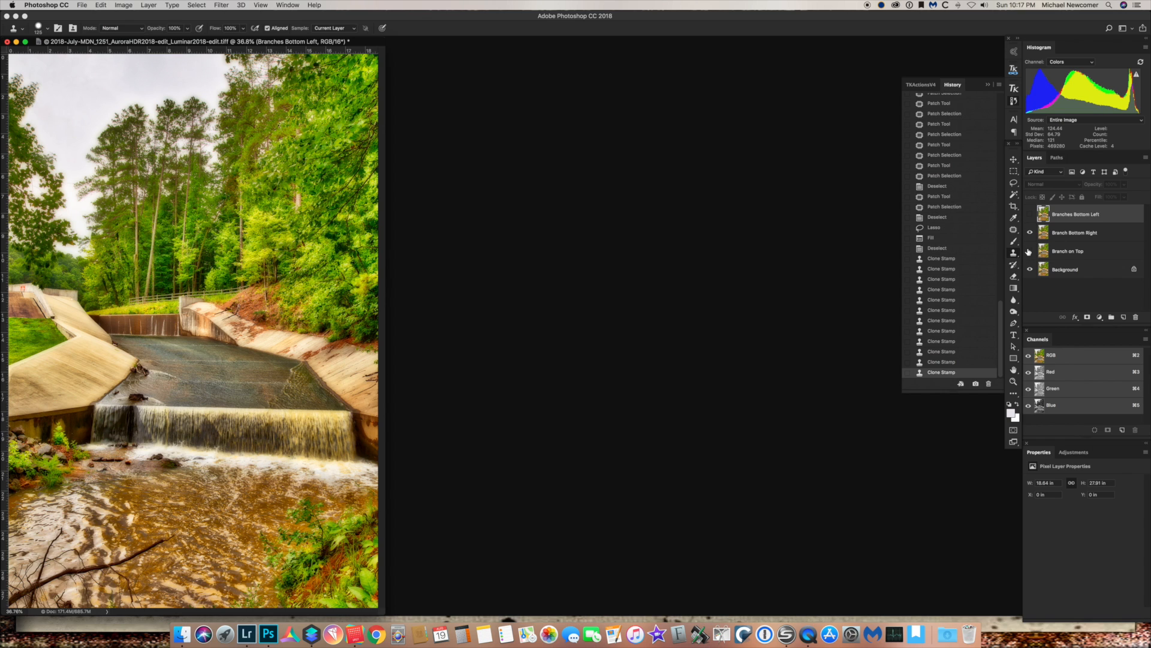
Compare the sky before and after retouching by toggling the Branch on Top layer, and make all three retouching layers visible again
left_click(1030, 252)
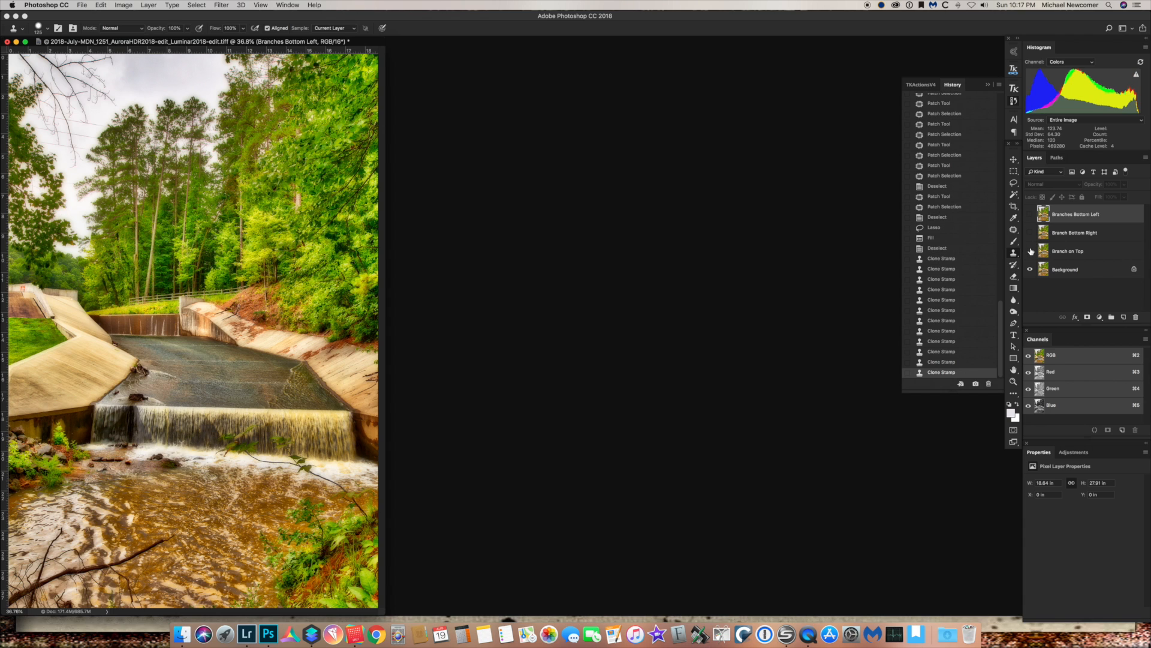
left_click(1031, 252)
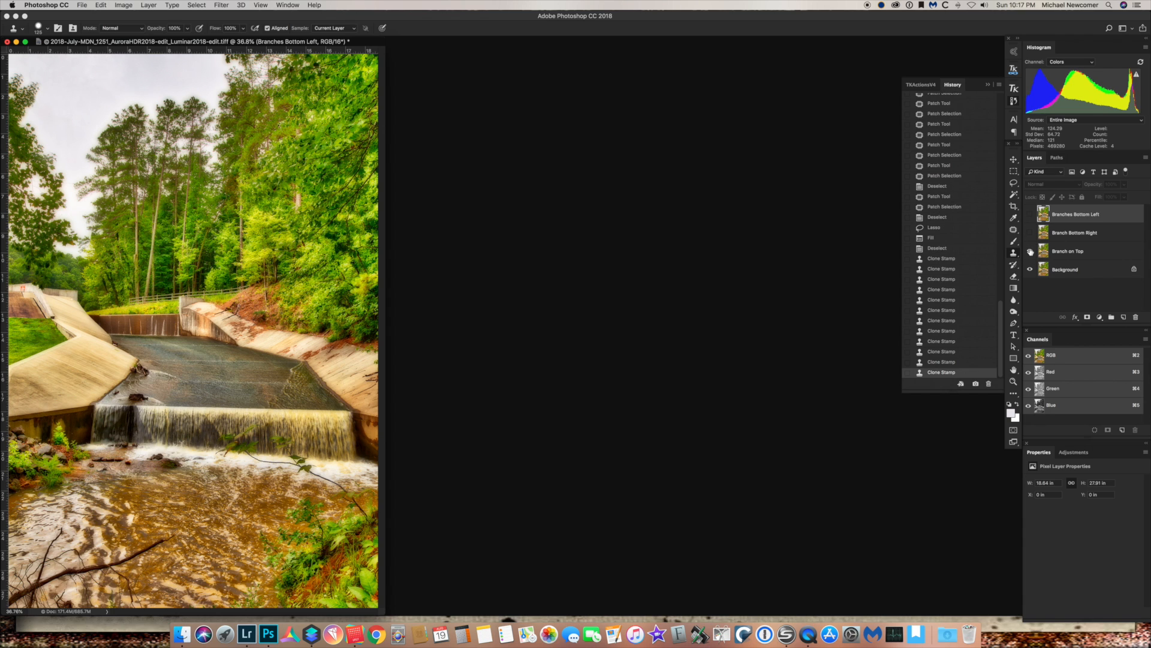
left_click(1031, 252)
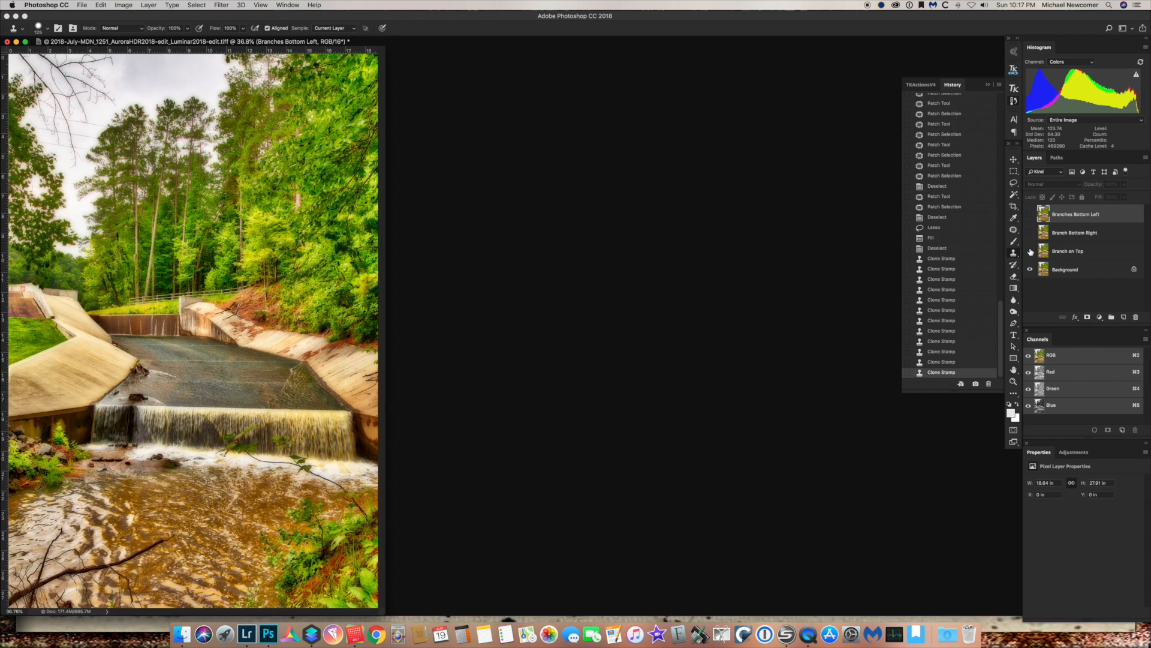
left_click(1030, 252)
left_click(1031, 252)
left_click(1031, 251)
left_click(1030, 234)
left_click(1031, 219)
left_click(1030, 251)
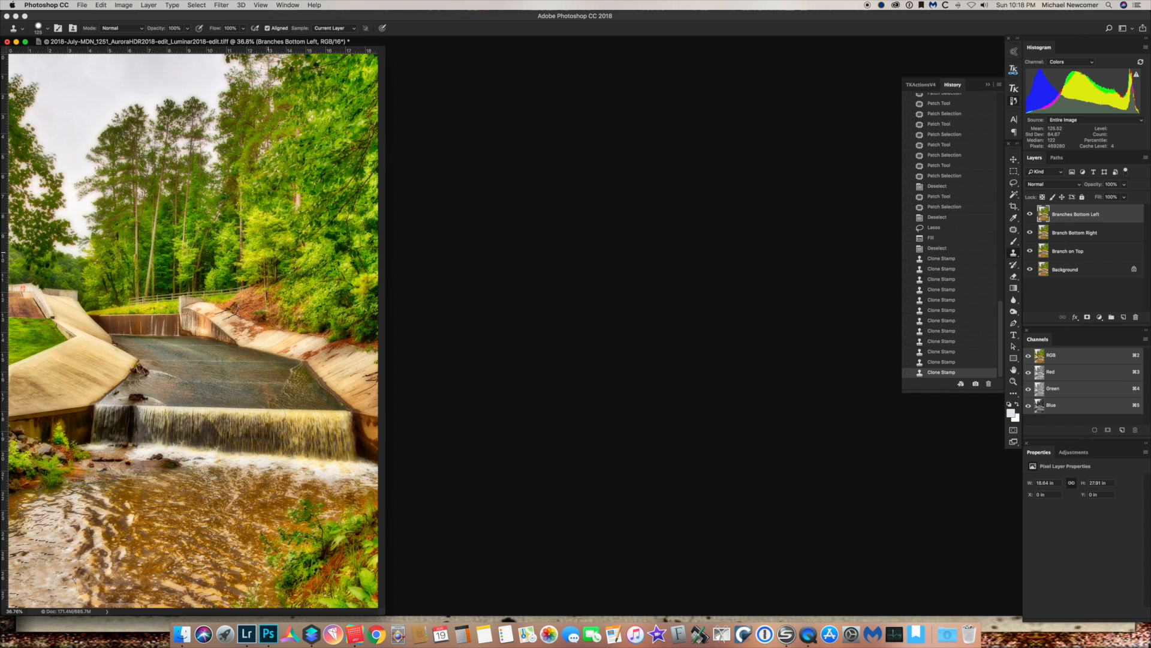
Flatten all retouching layers into the Background and save the TIFF file
left_click(1145, 157)
left_click(1055, 414)
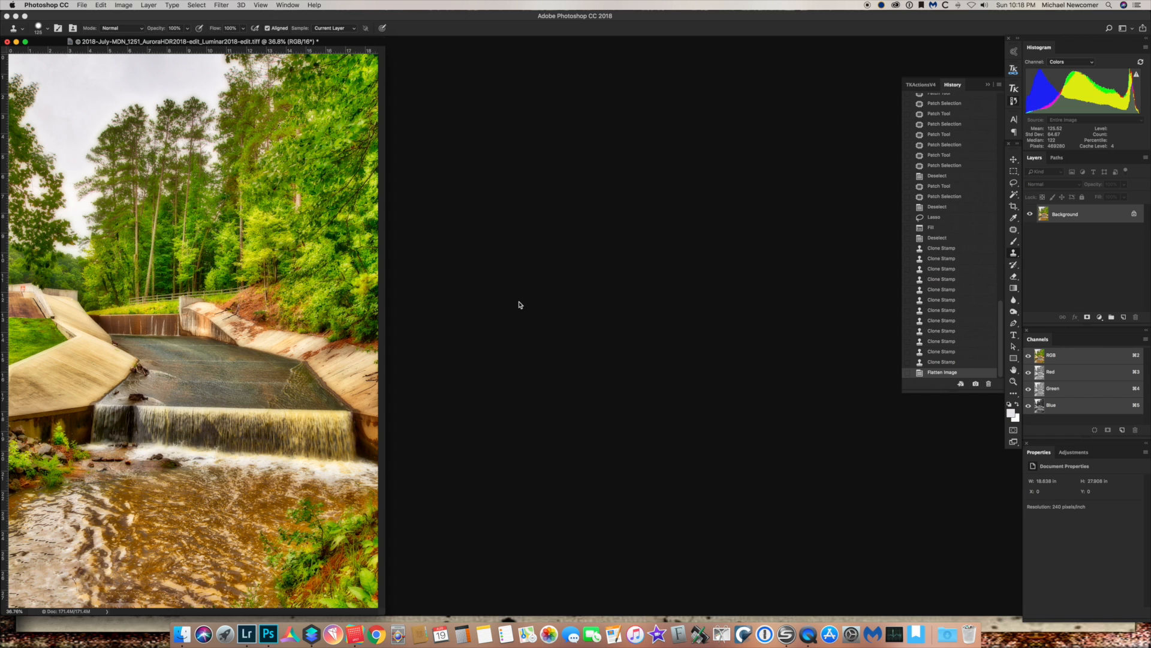
key("super+s")
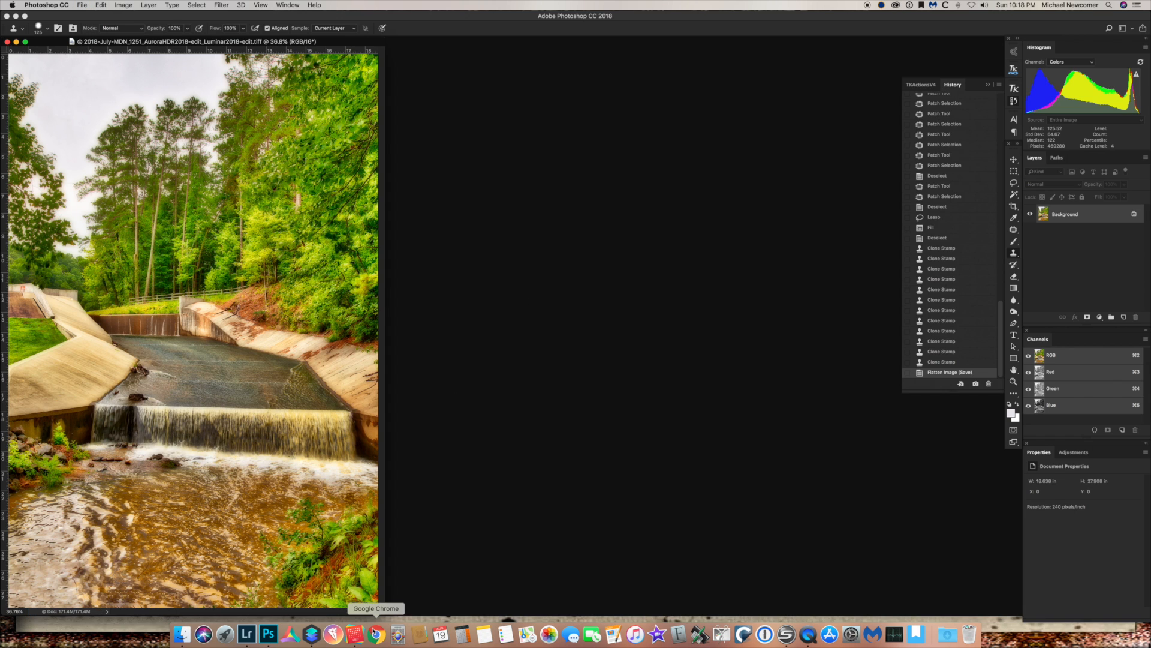
Switch to Lightroom and compare the retouched waterfall TIFF with the original 2018-July-MDN_1252.CR2 exposure
left_click(247, 634)
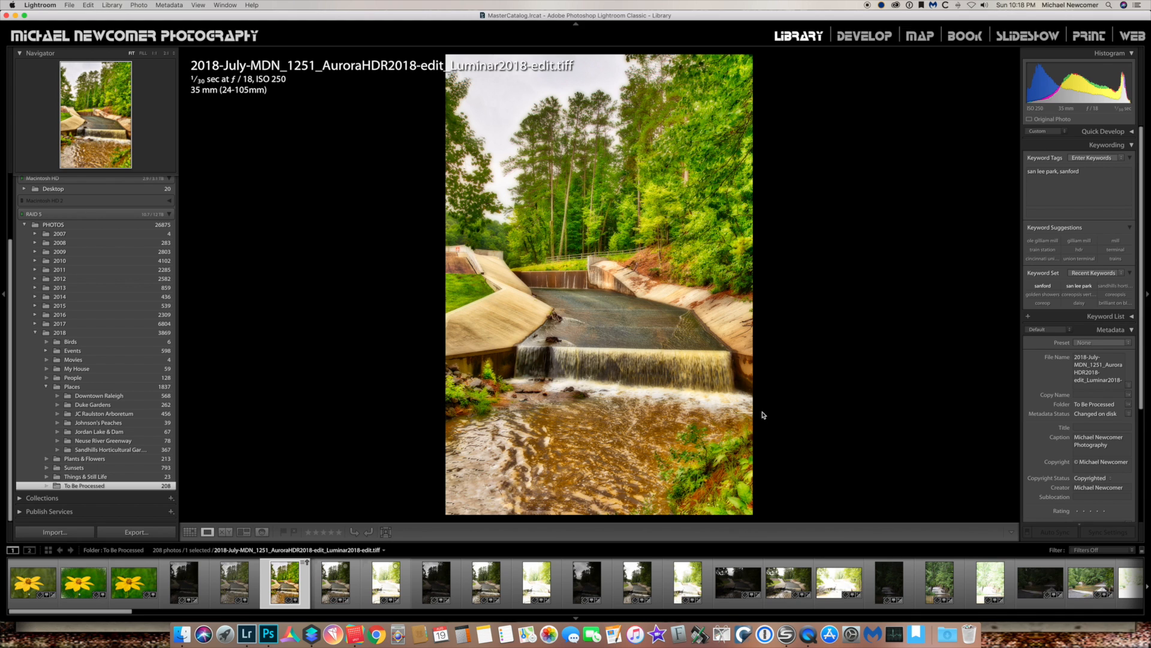
key("i")
key("Right")
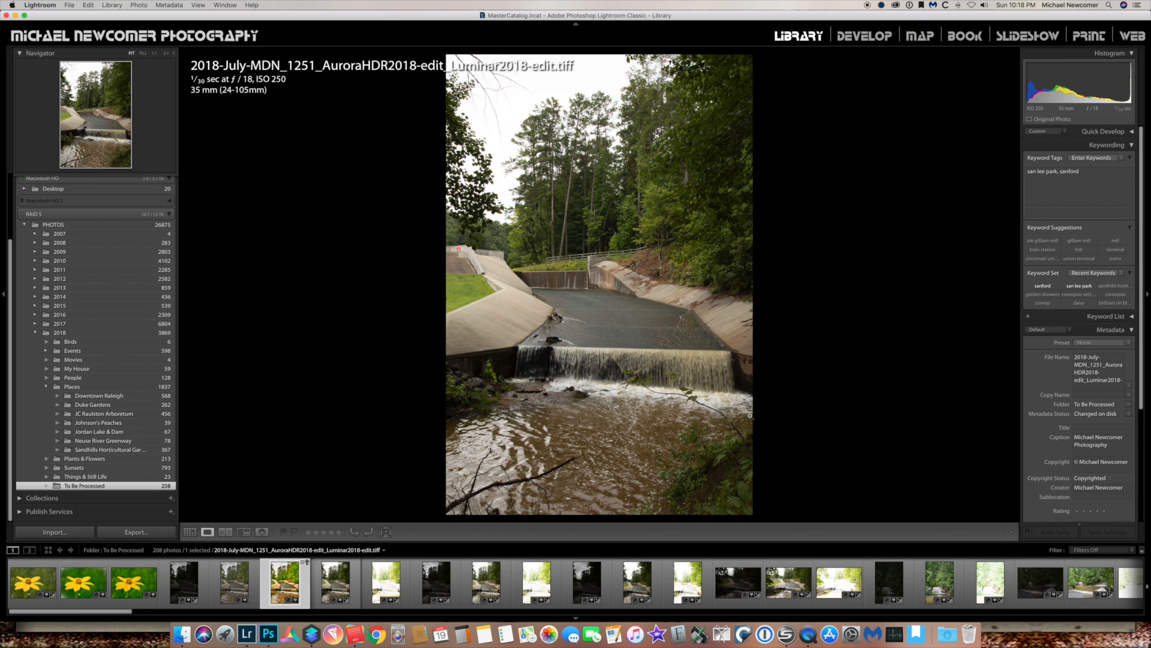
left_click(286, 582)
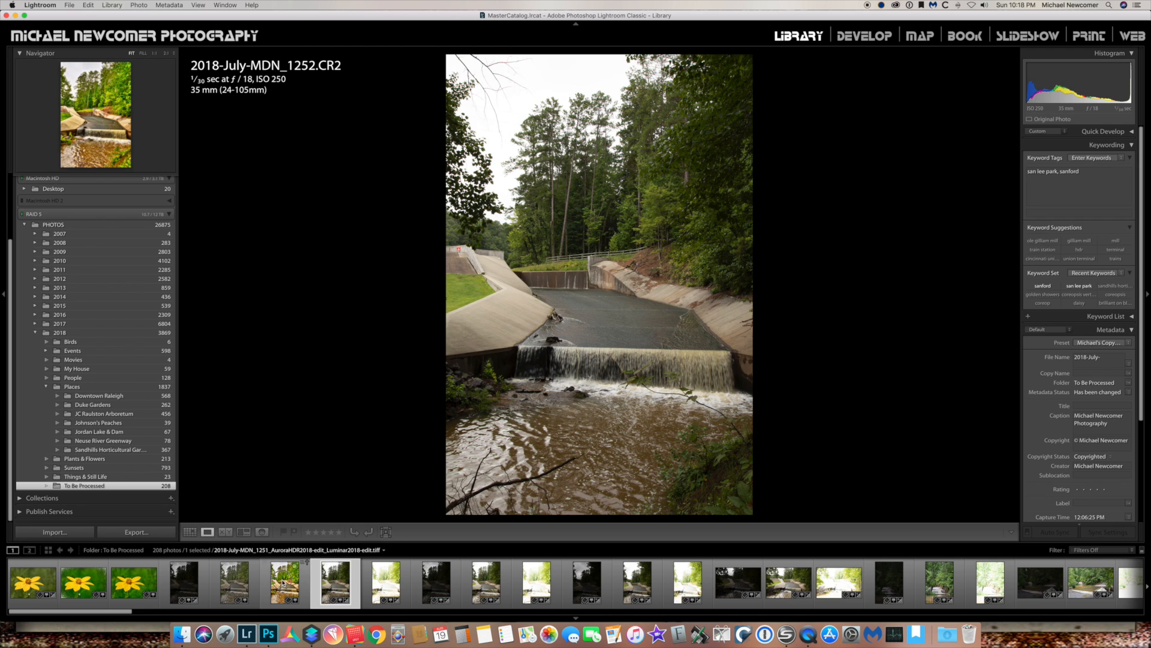
Switch to Luminar 2018 and send the retouched waterfall photo to the Topaz Studio plugin
left_click(311, 633)
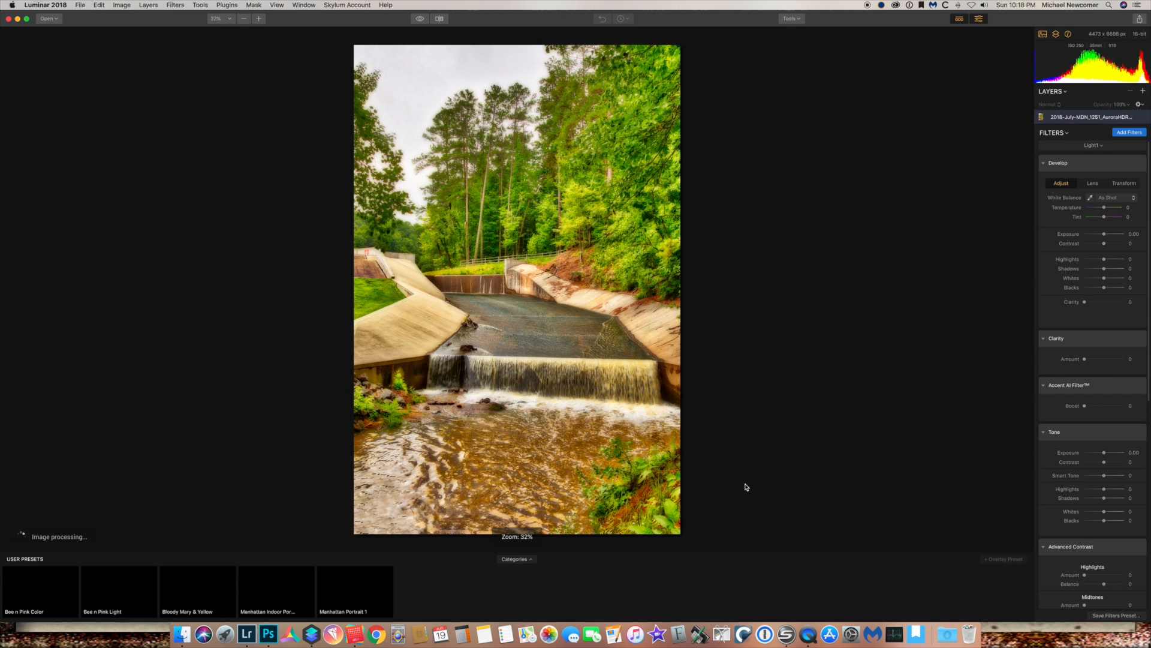
left_click(224, 5)
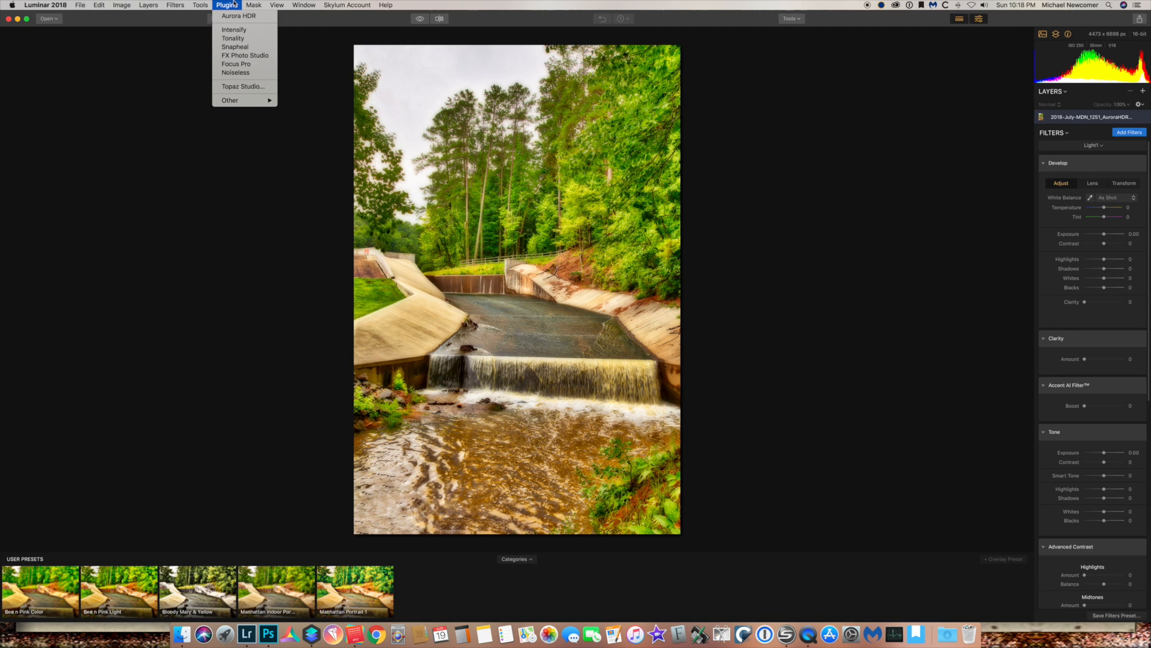
left_click(242, 87)
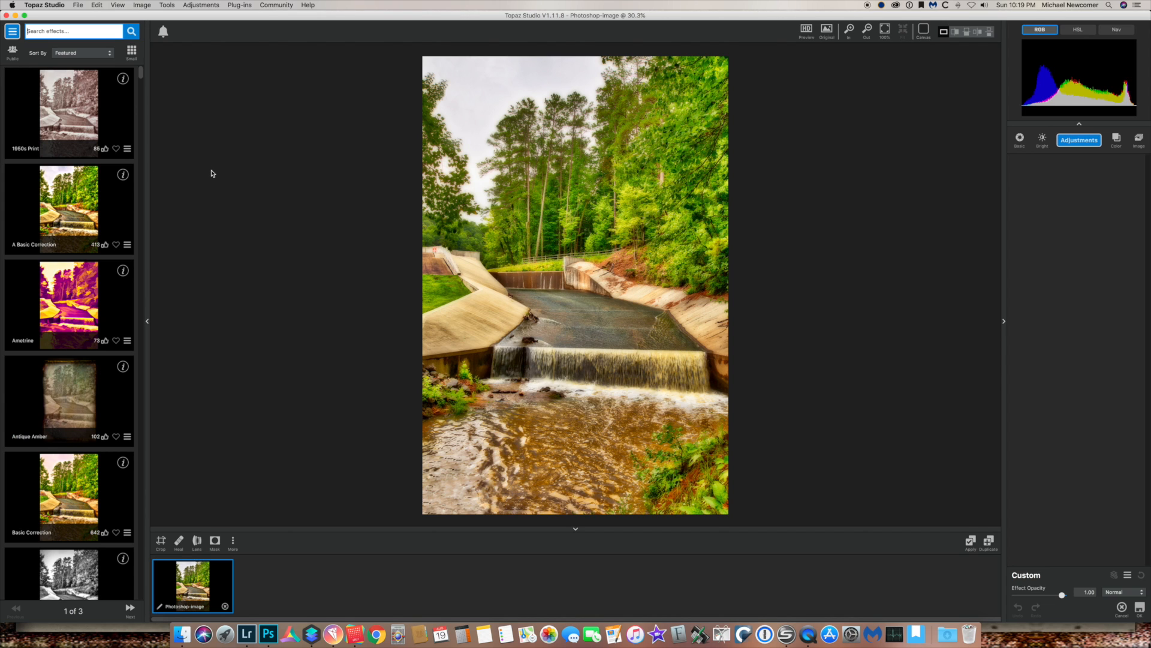
Apply the black-and-white effect 1005 00 FG NB Glow from the Like category and return the result to Luminar
left_click(12, 33)
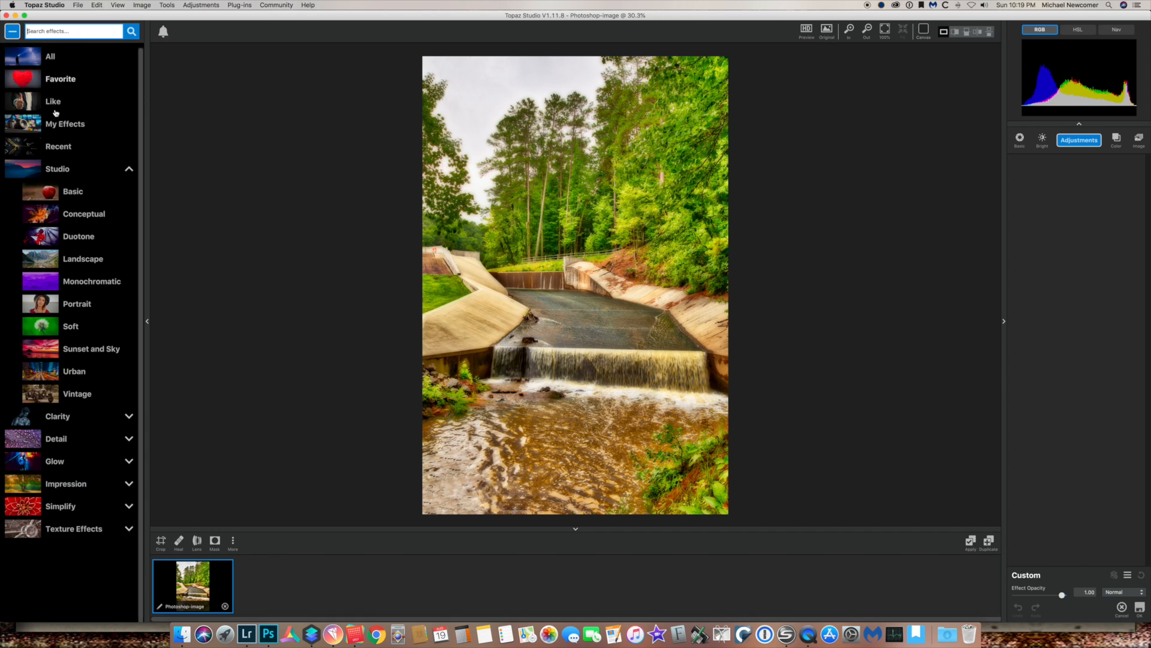
left_click(56, 103)
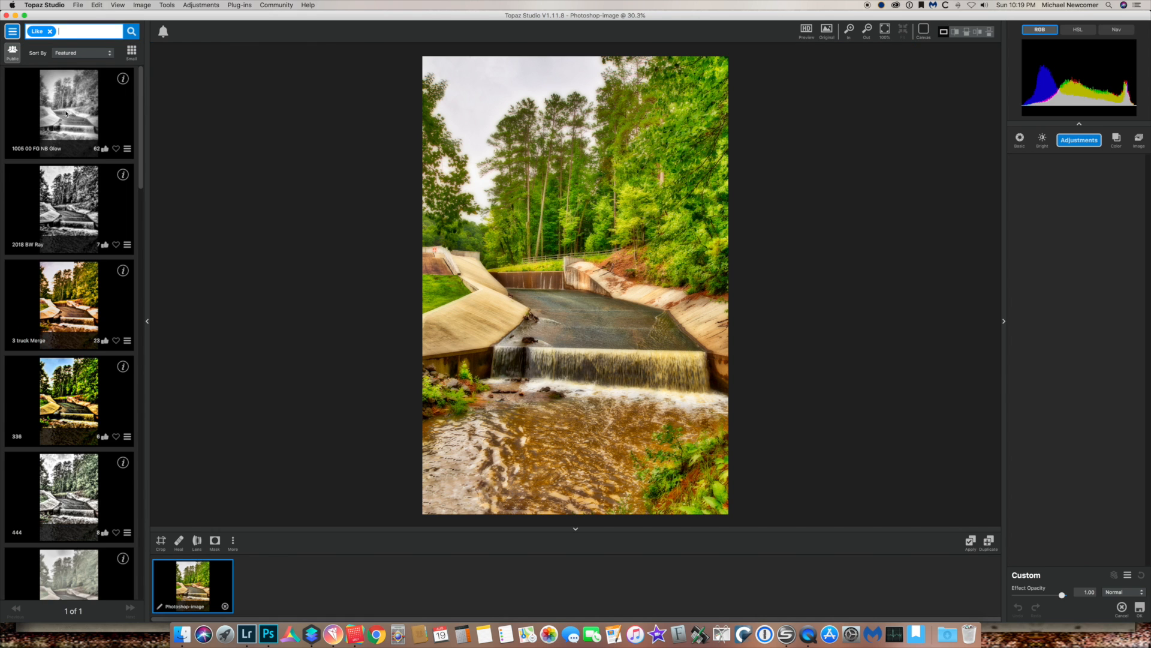
left_click(66, 112)
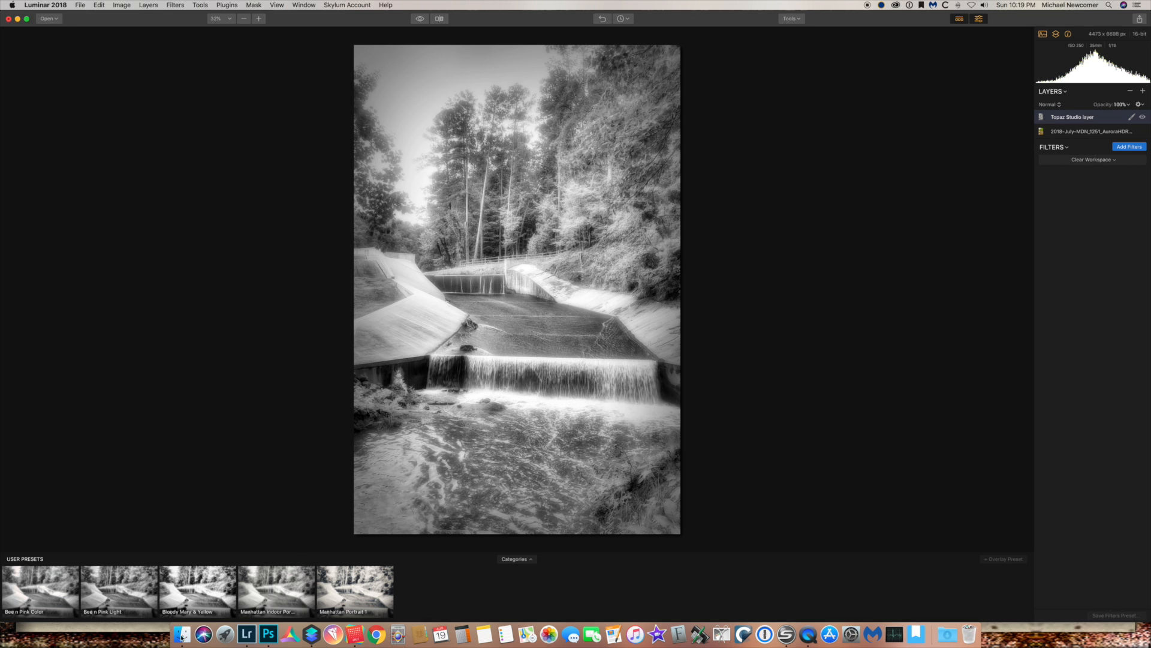
Compare the AuroraHDR2018 edit with the retouched Luminar2018 edit in Lightroom, and return to Luminar 2018
left_click(246, 634)
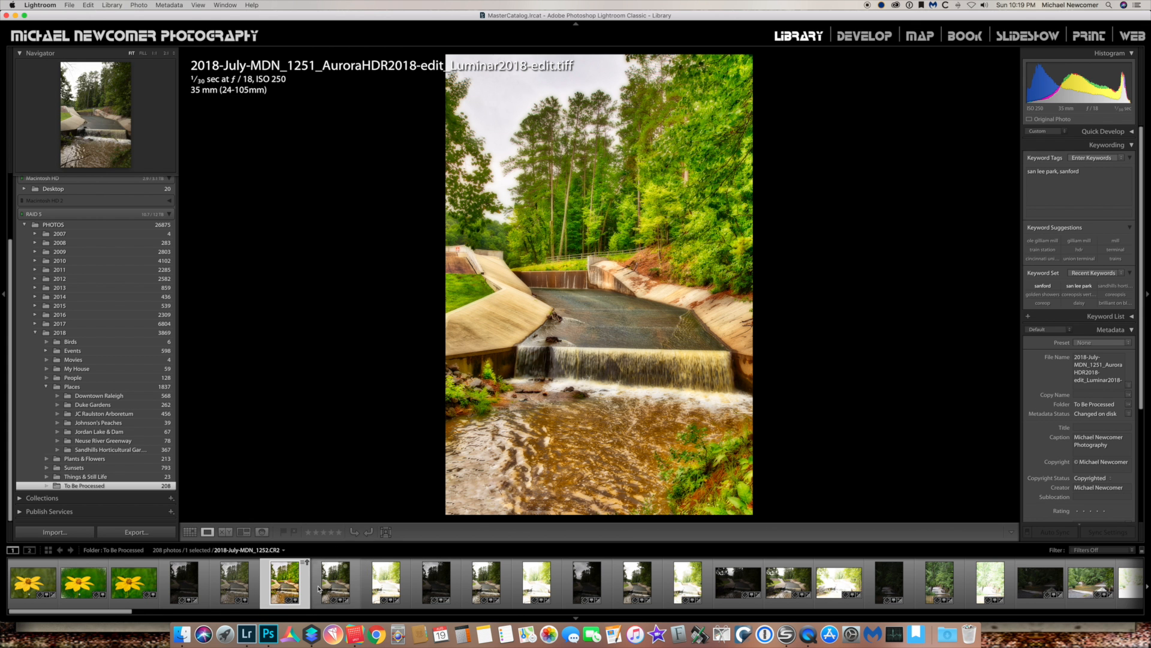
left_click(234, 582)
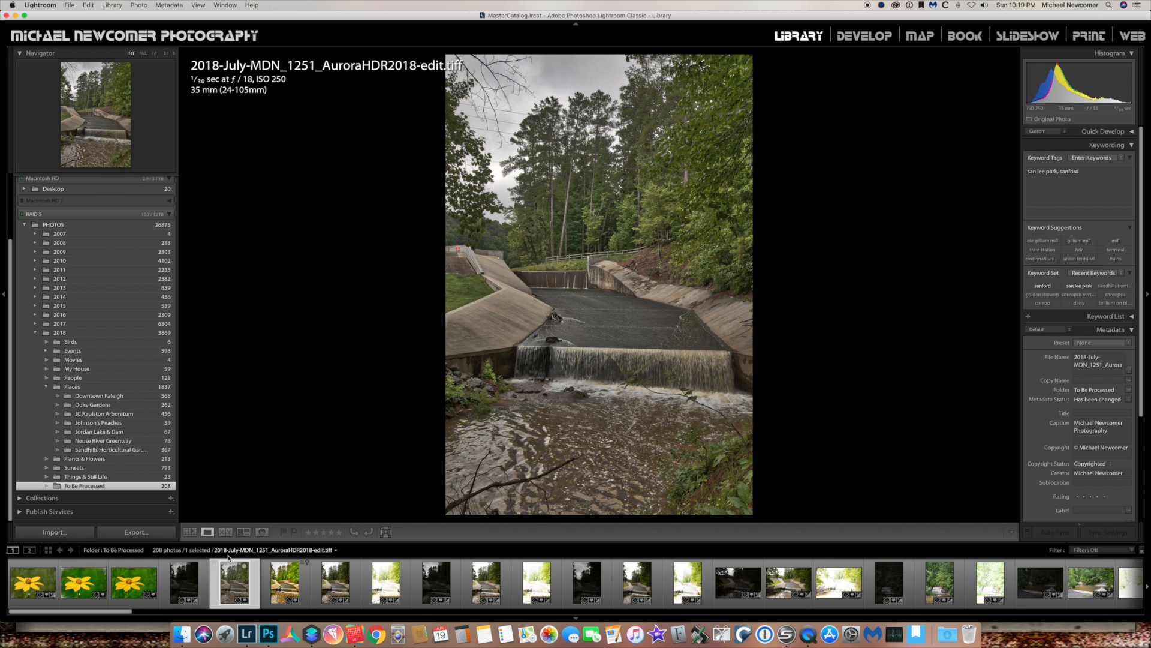
left_click(275, 587)
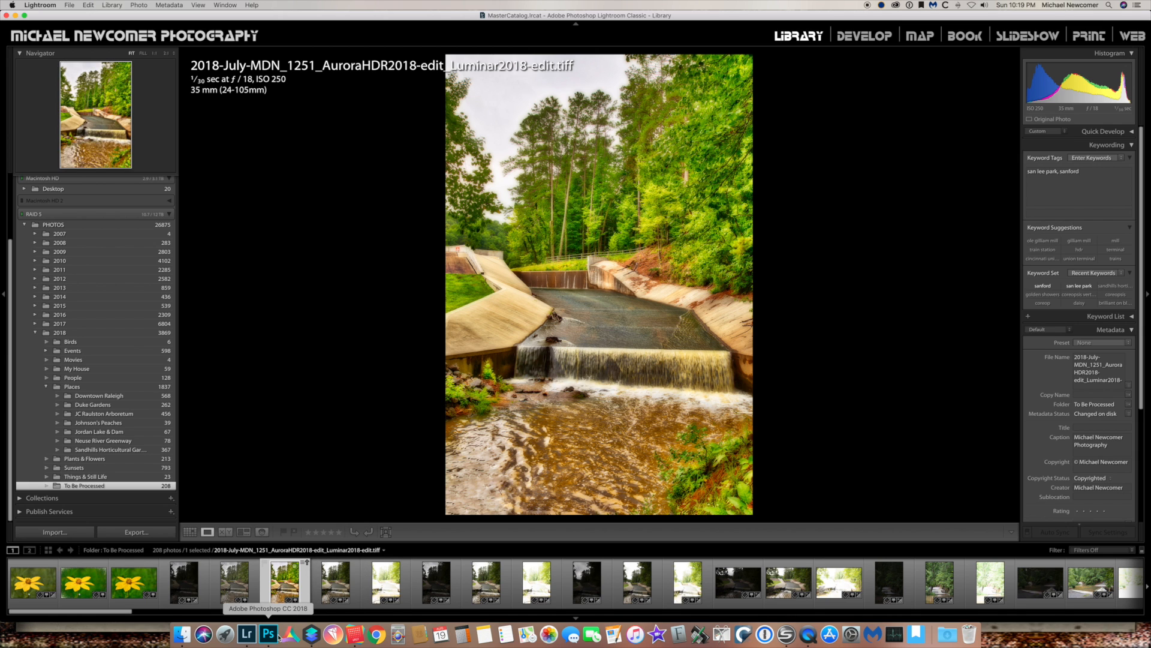
left_click(310, 638)
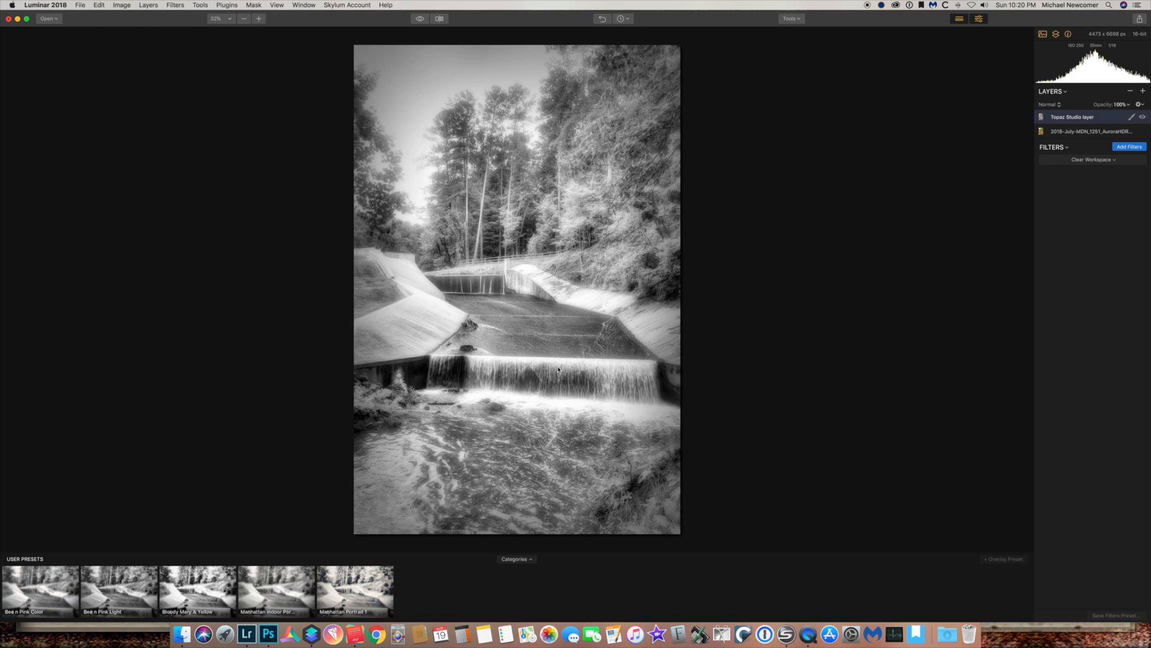